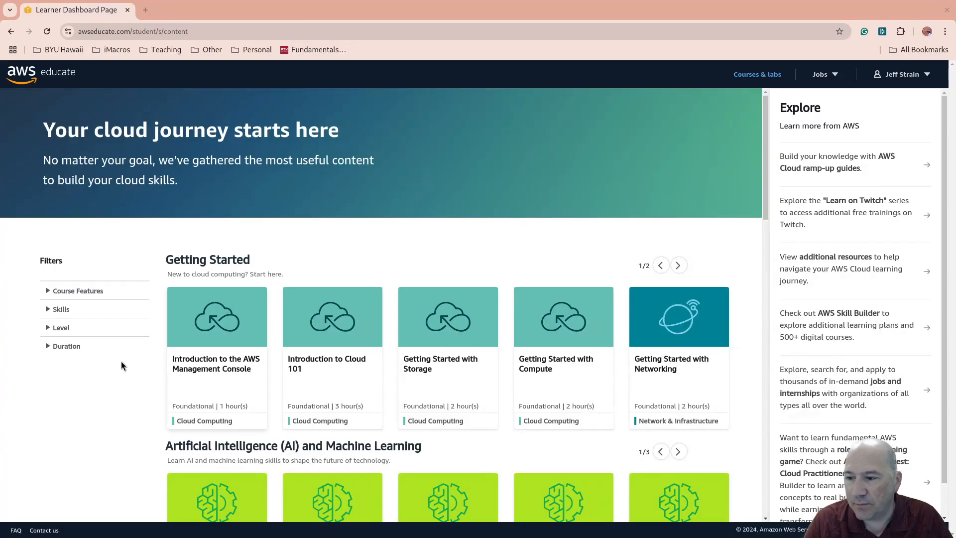
Filter the course catalog by the Foundational level and browse the matching courses
{"action": "left_click", "coordinate": [48, 327]}
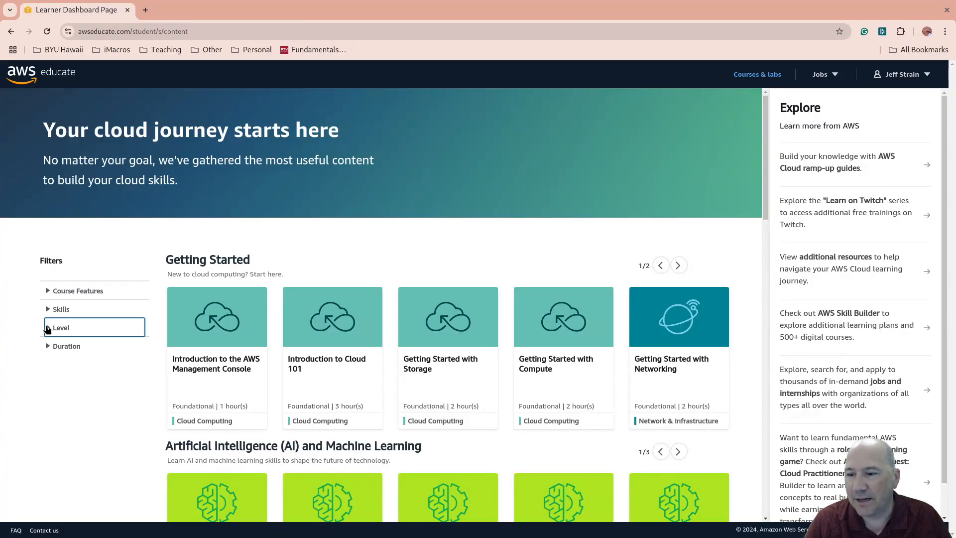
{"action": "left_click", "coordinate": [54, 343]}
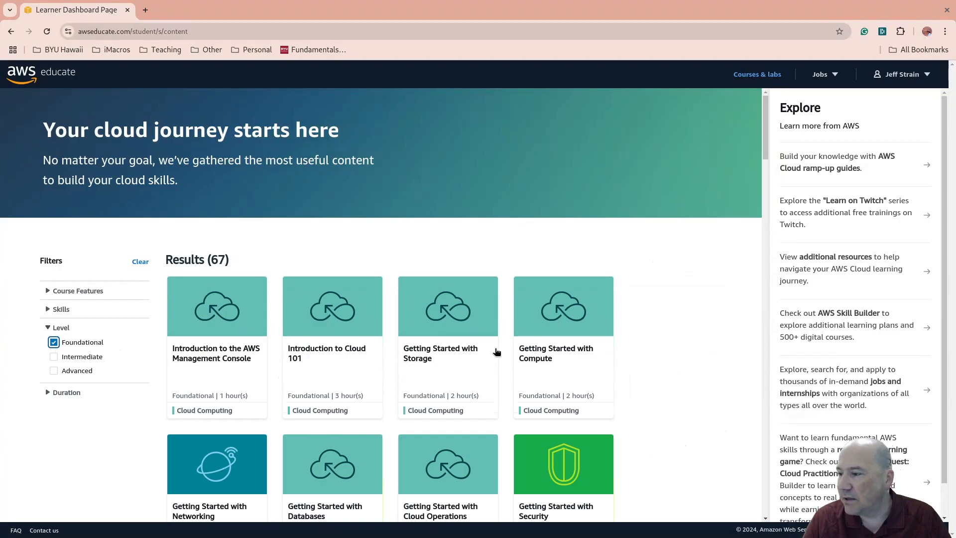
{"action": "scroll", "coordinate": [475, 348], "scroll_direction": "down", "scroll_amount": 5}
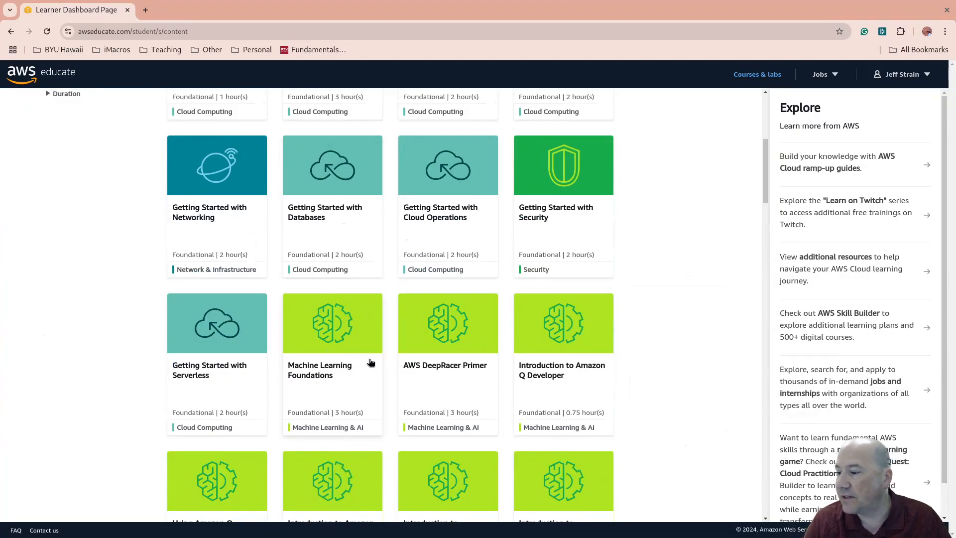
{"action": "scroll", "coordinate": [349, 325], "scroll_direction": "up", "scroll_amount": 6}
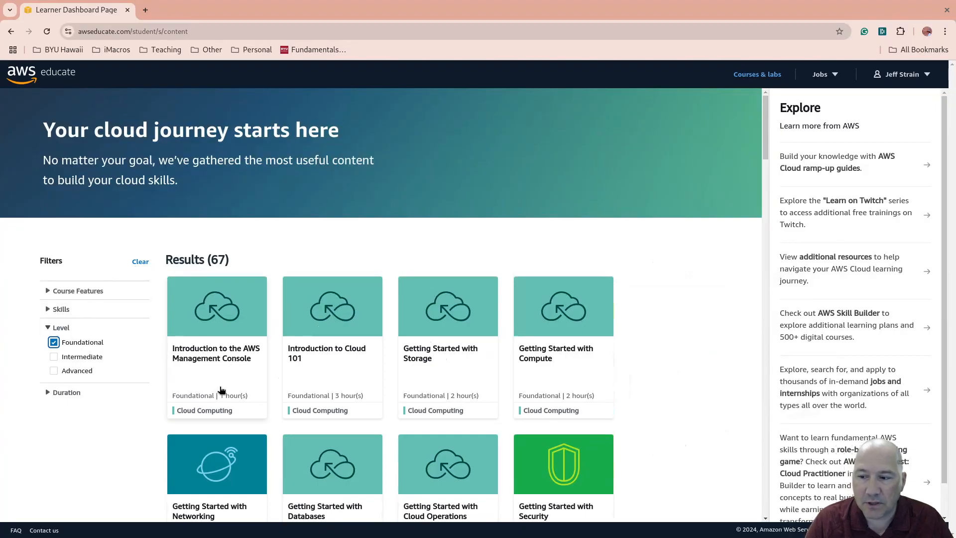
Replace the Foundational filter with Advanced to check the courses at that level, and clear the level filter
{"action": "left_click", "coordinate": [53, 342]}
{"action": "left_click", "coordinate": [54, 371]}
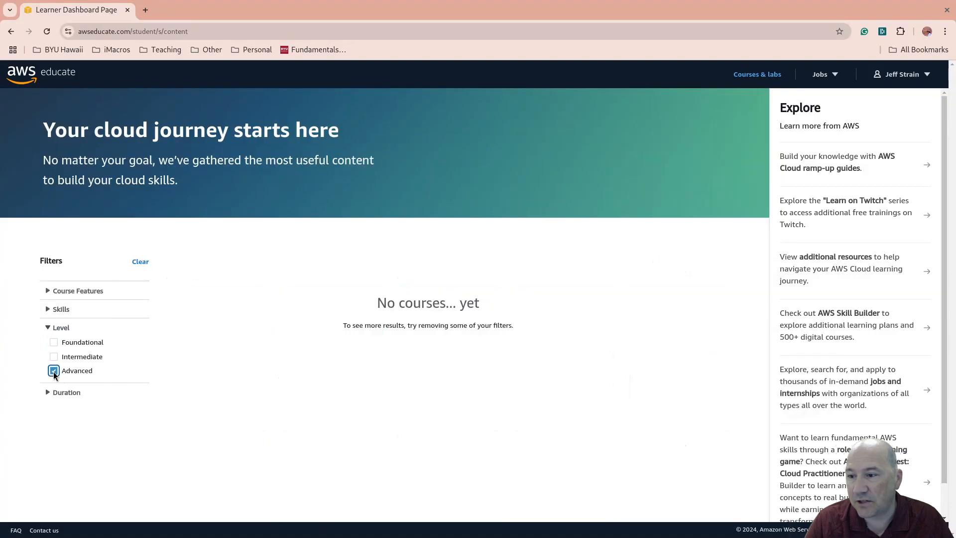
{"action": "left_click", "coordinate": [54, 371]}
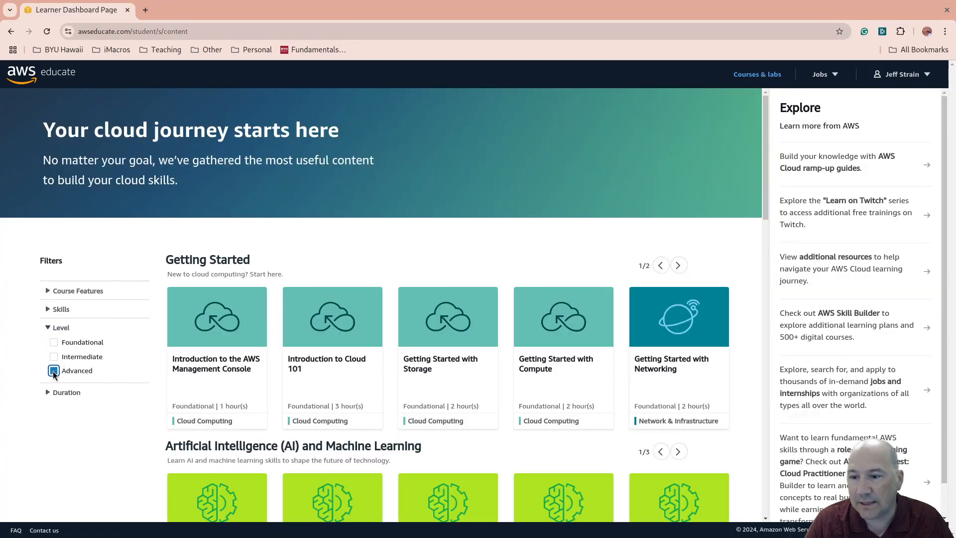
Filter the course catalog by the Intermediate level and open the Working with User Data course
{"action": "left_click", "coordinate": [53, 357]}
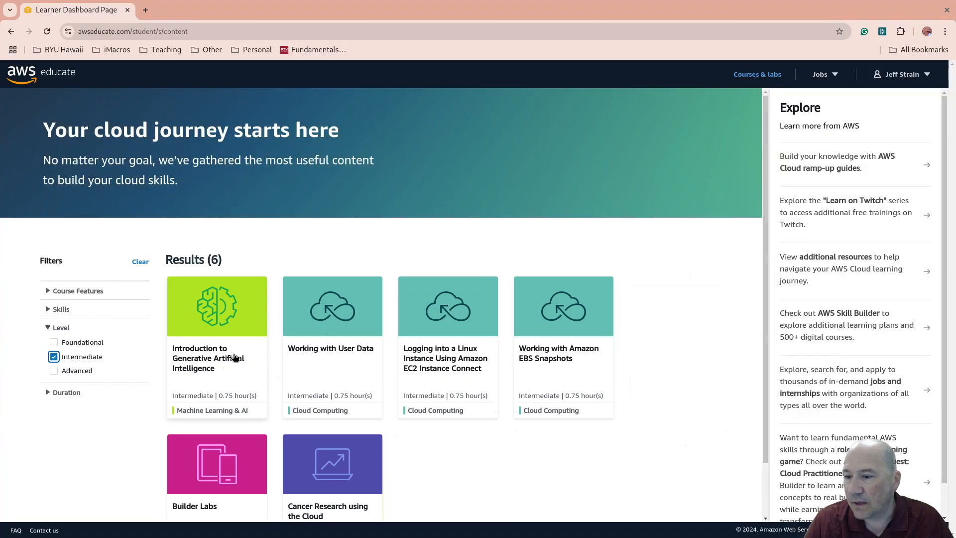
{"action": "scroll", "coordinate": [235, 358], "scroll_direction": "down", "scroll_amount": 1}
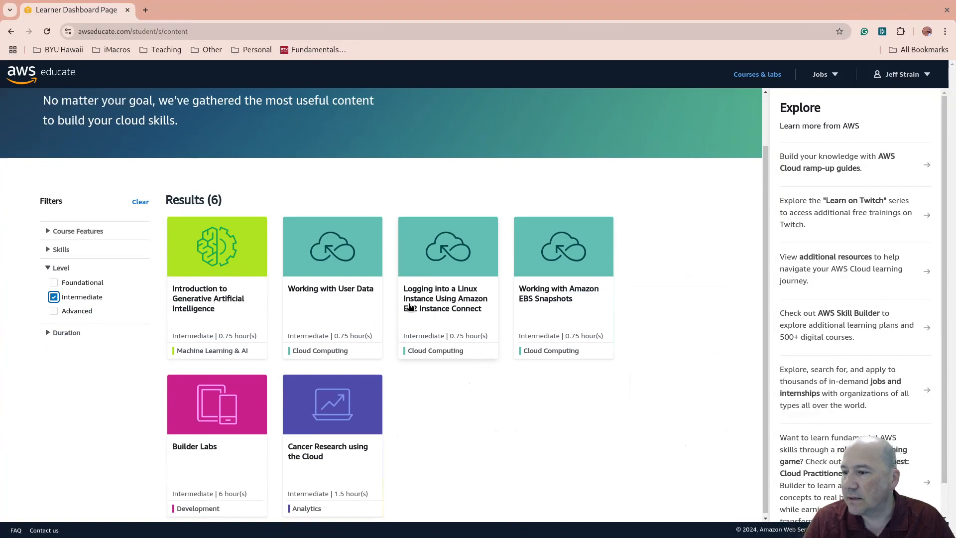
{"action": "left_click", "coordinate": [348, 294]}
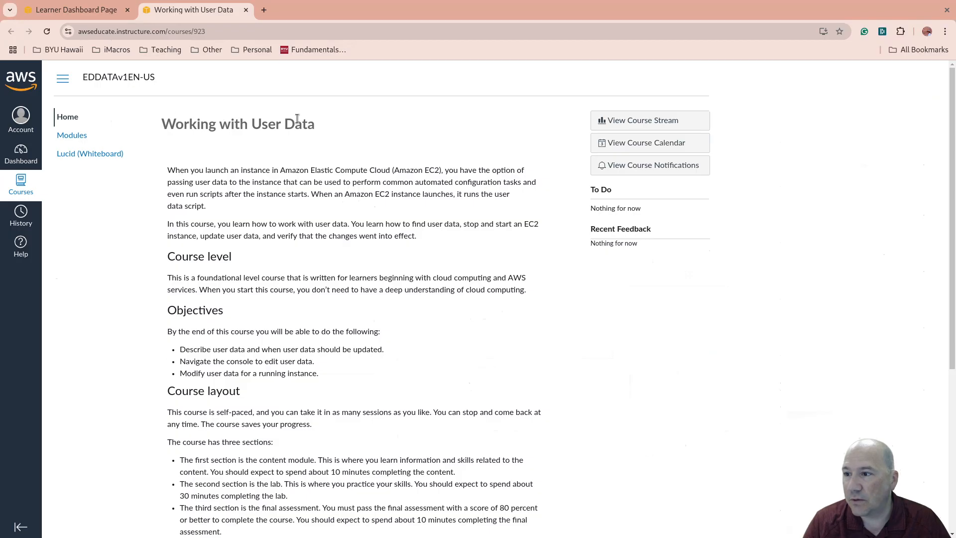
Open the course's modules and launch the Working with User Data Lab in its own browser tab
{"action": "scroll", "coordinate": [224, 189], "scroll_direction": "down", "scroll_amount": 5}
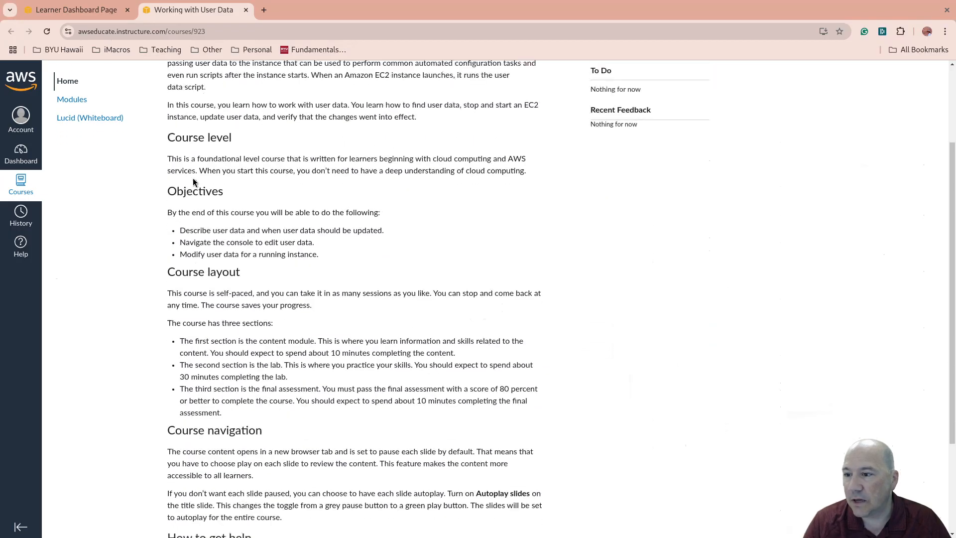
{"action": "left_click", "coordinate": [80, 101]}
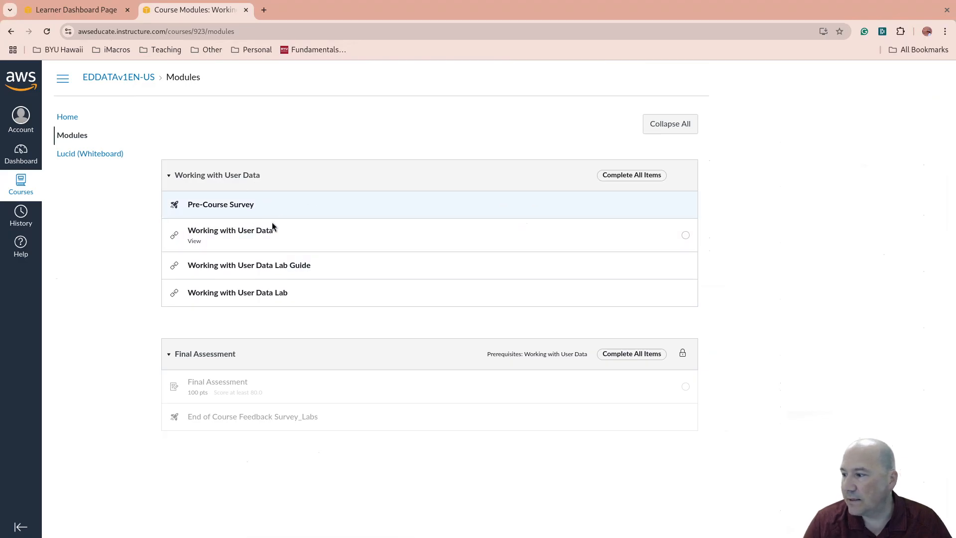
{"action": "left_click", "coordinate": [276, 299]}
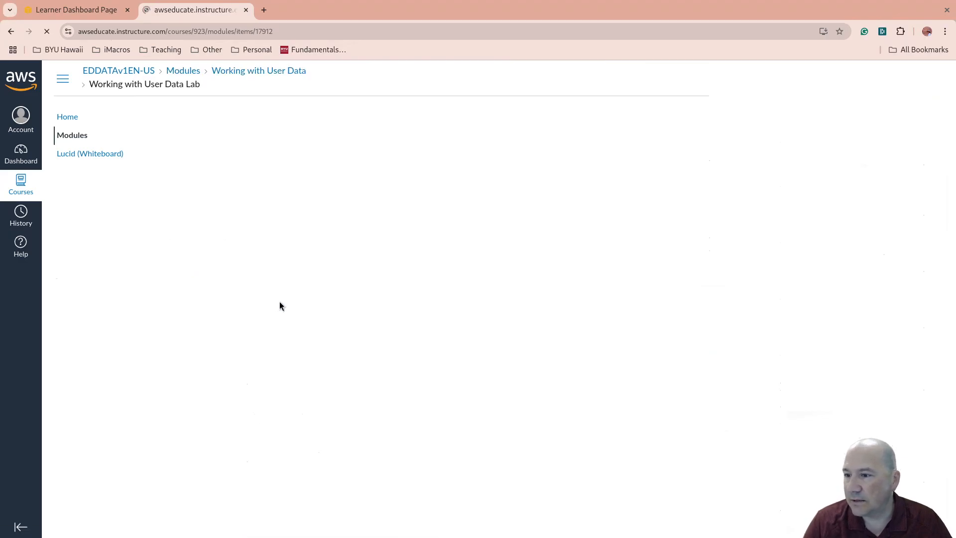
{"action": "left_click", "coordinate": [277, 129]}
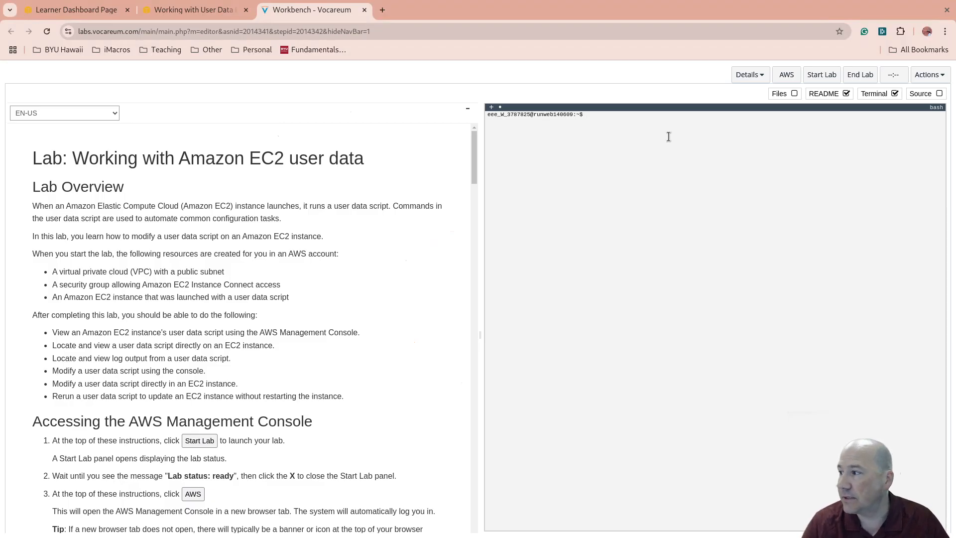
Start the Amazon EC2 user data lab, read the console access instructions, and dismiss the Start Lab status window
{"action": "left_click", "coordinate": [822, 75]}
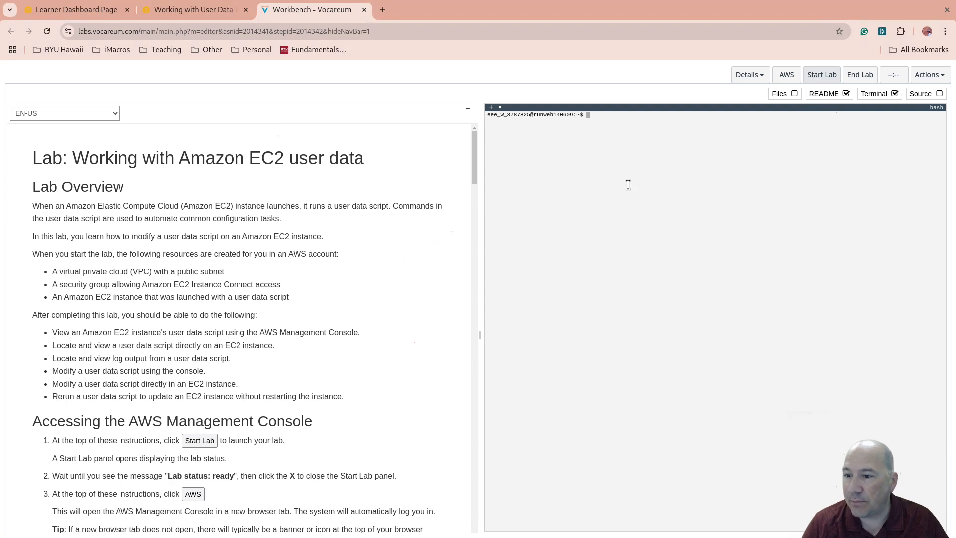
{"action": "scroll", "coordinate": [214, 394], "scroll_direction": "down", "scroll_amount": 2}
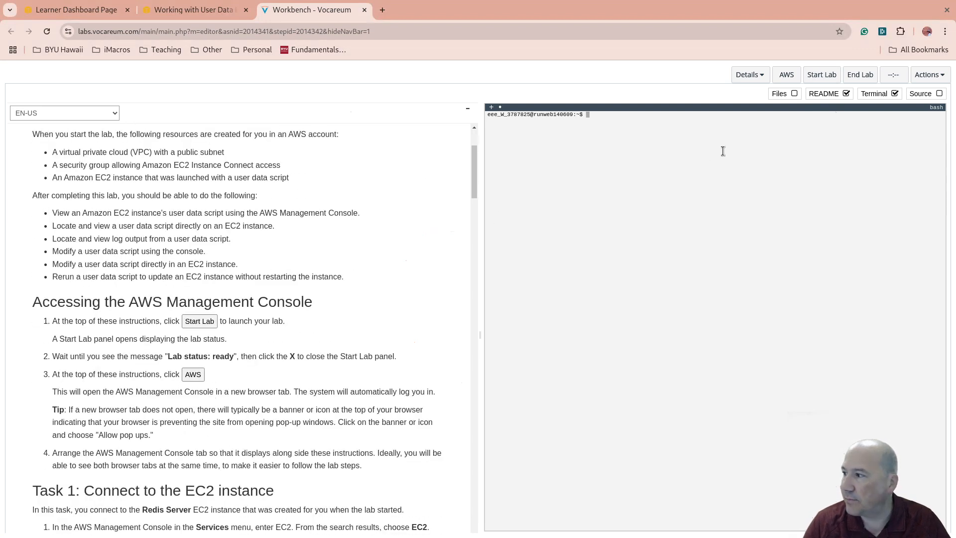
{"action": "left_click", "coordinate": [821, 75]}
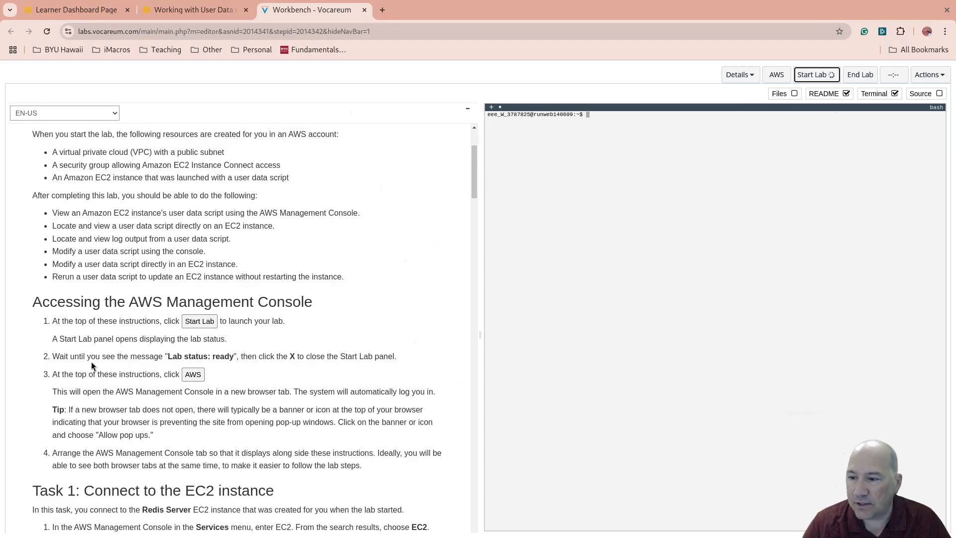
{"action": "left_click_drag", "start_coordinate": [91, 363], "coordinate": [375, 363]}
{"action": "scroll", "coordinate": [253, 341], "scroll_direction": "down", "scroll_amount": 3}
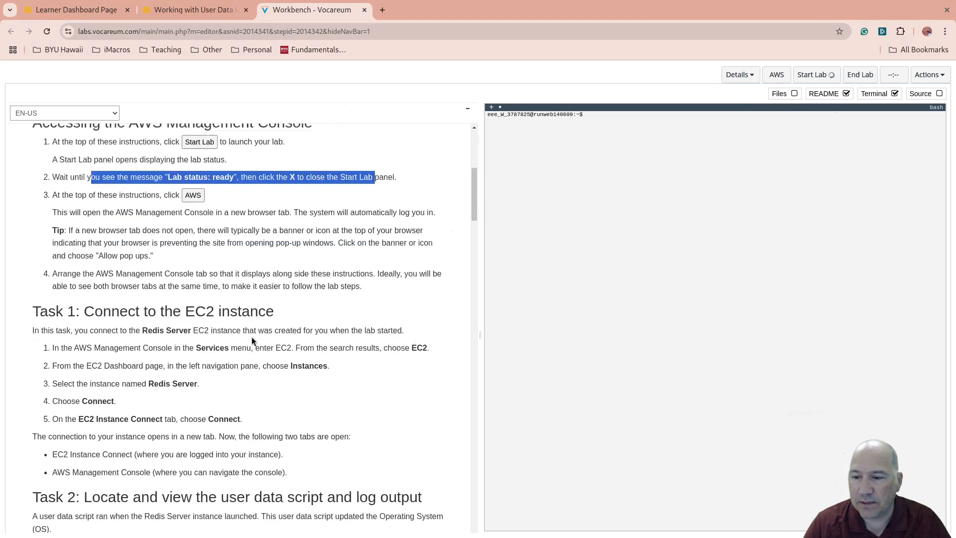
{"action": "scroll", "coordinate": [199, 331], "scroll_direction": "down", "scroll_amount": 2}
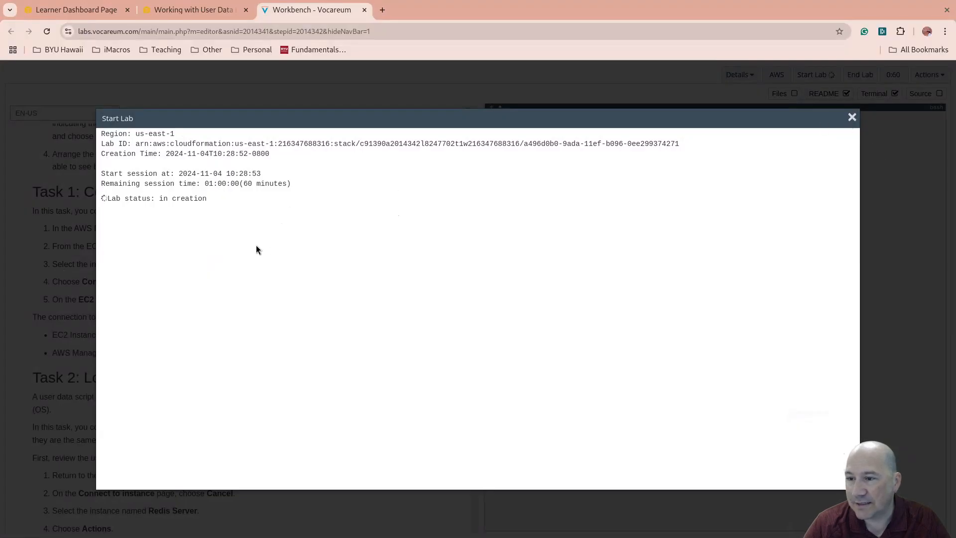
{"action": "left_click", "coordinate": [34, 262]}
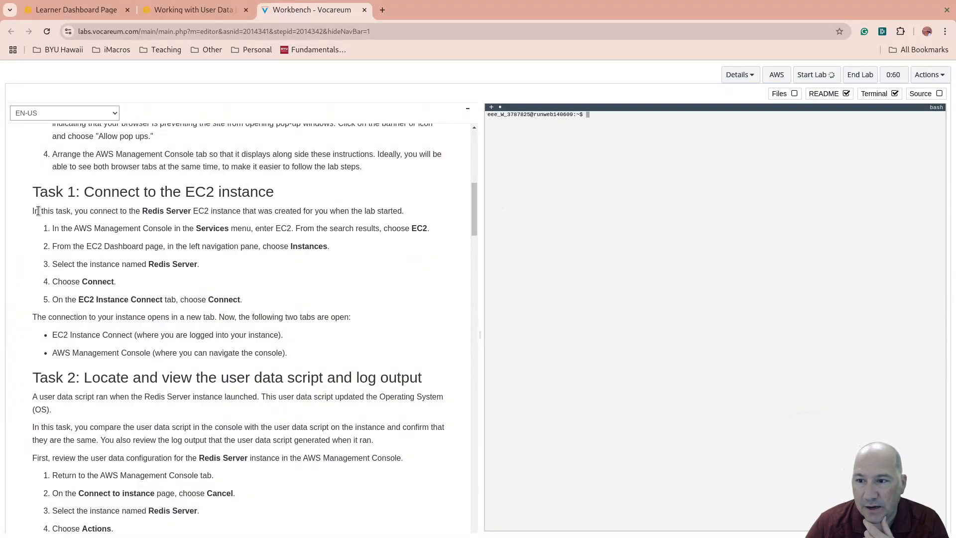
Read the Task 1 instructions on connecting to the Redis Server EC2 instance, through to the start of Task 2
{"action": "left_click_drag", "start_coordinate": [39, 210], "coordinate": [212, 211]}
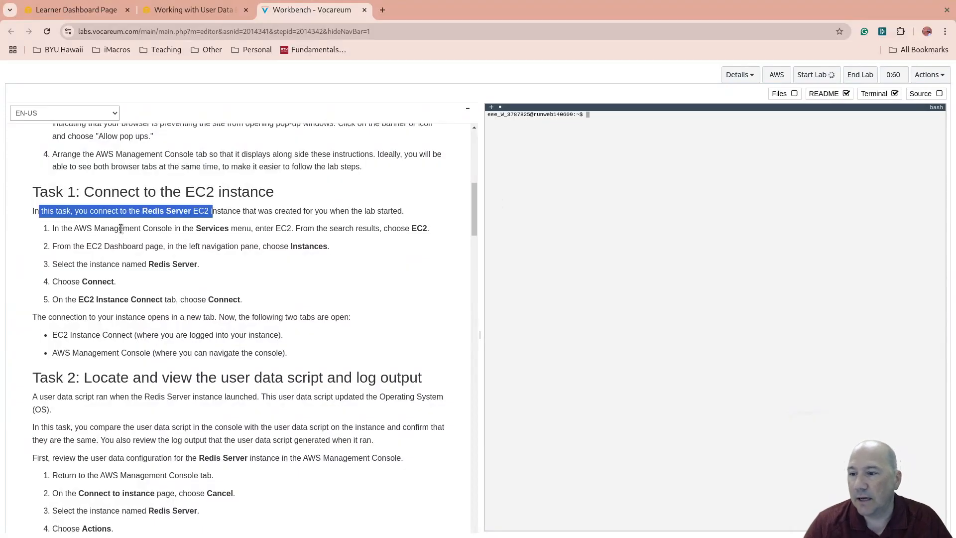
{"action": "left_click_drag", "start_coordinate": [79, 228], "coordinate": [234, 225]}
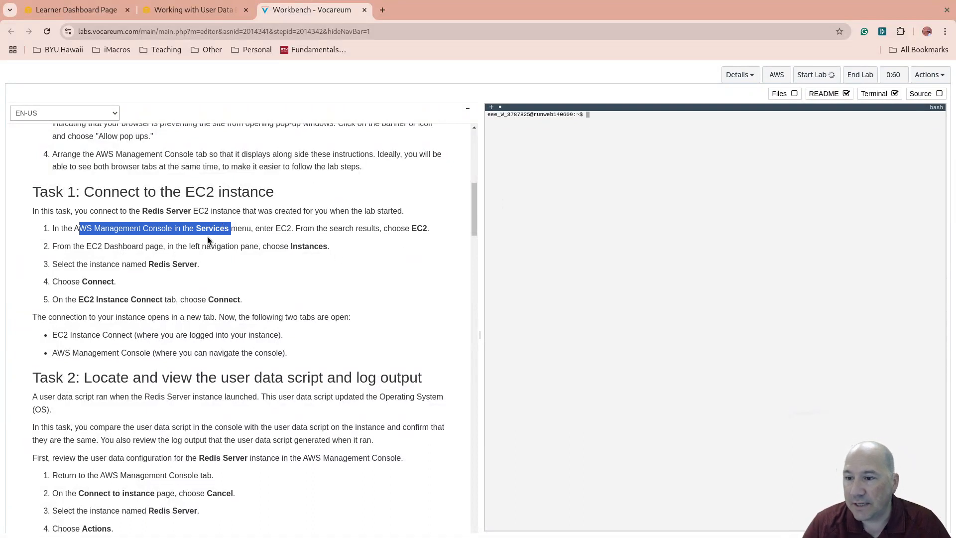
{"action": "left_click_drag", "start_coordinate": [104, 246], "coordinate": [330, 247]}
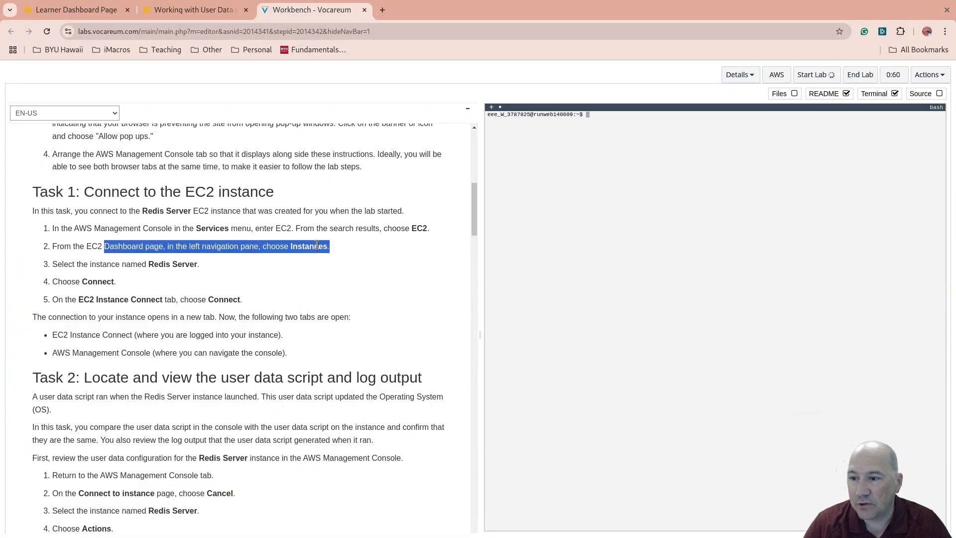
{"action": "left_click_drag", "start_coordinate": [147, 264], "coordinate": [203, 268]}
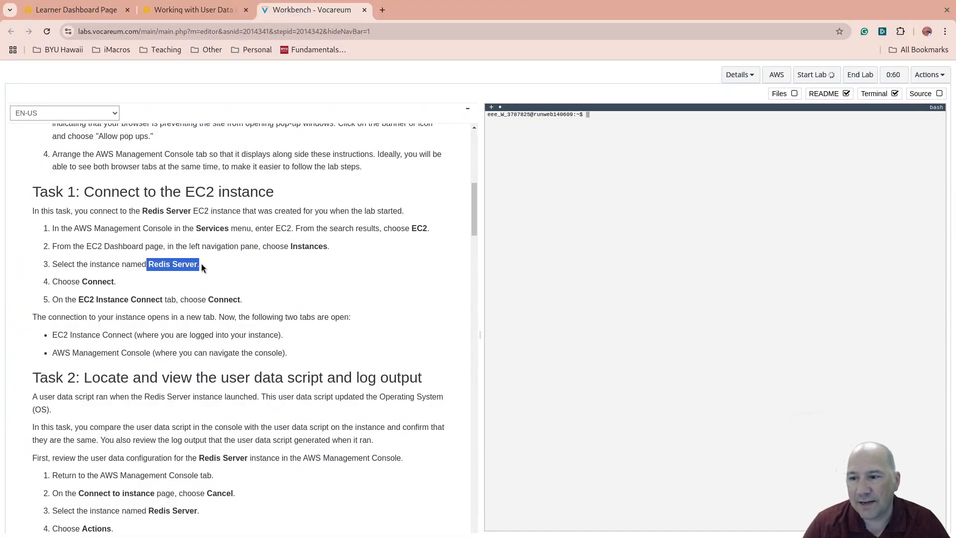
{"action": "left_click", "coordinate": [75, 299]}
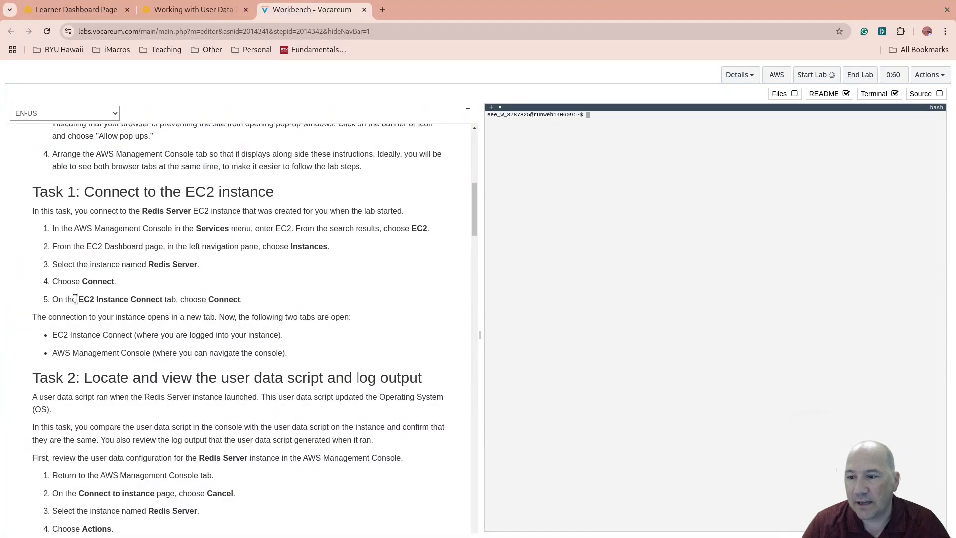
{"action": "left_click_drag", "start_coordinate": [75, 298], "coordinate": [256, 304]}
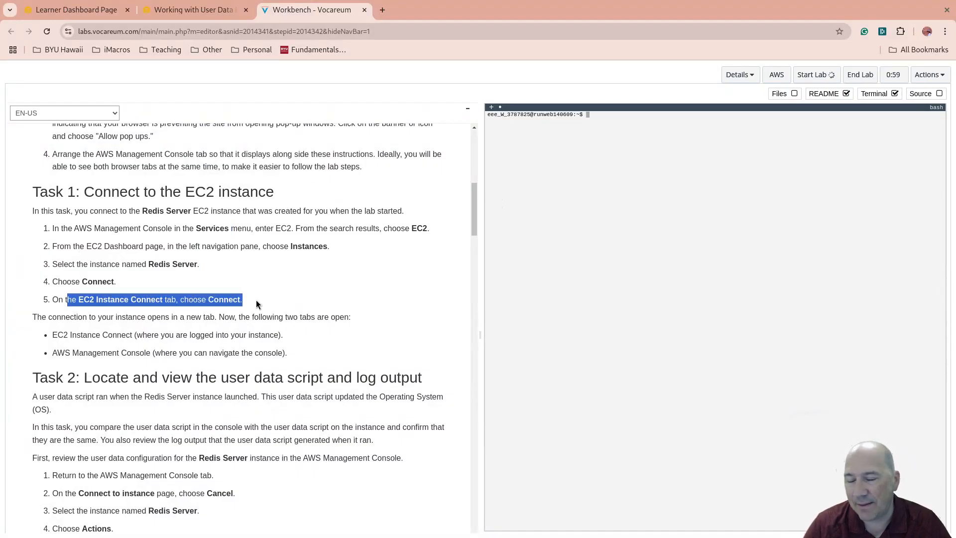
{"action": "scroll", "coordinate": [213, 303], "scroll_direction": "down", "scroll_amount": 4}
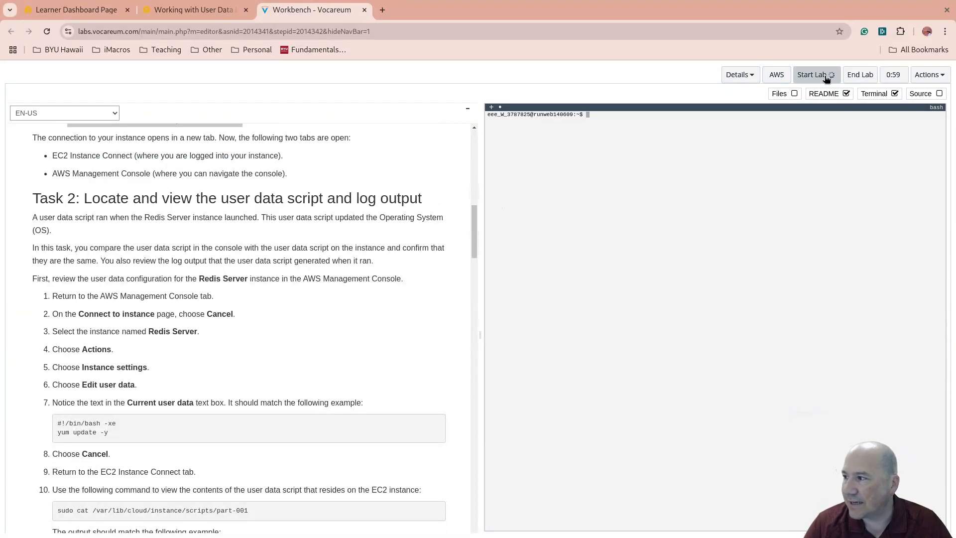
Open the lab's AWS Management Console in a new browser tab
{"action": "left_click", "coordinate": [777, 75]}
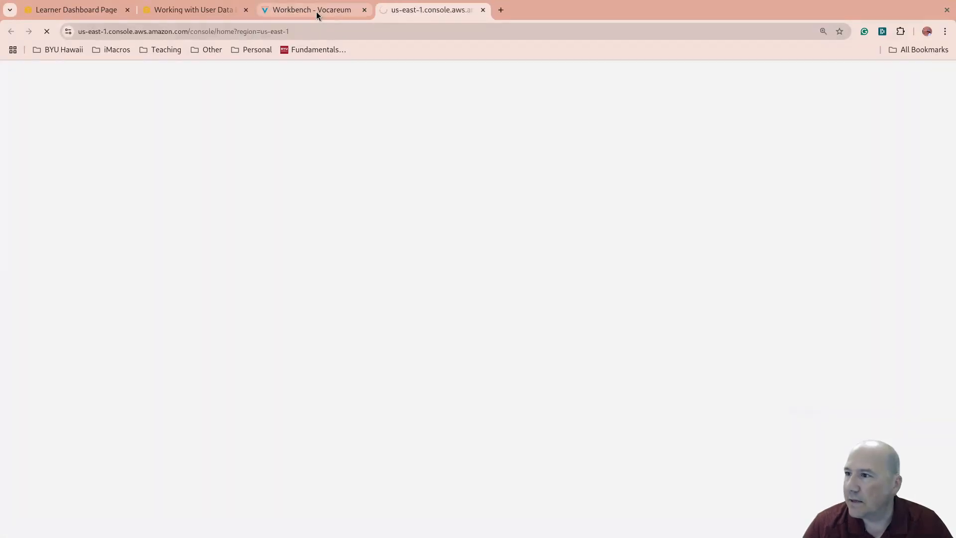
{"action": "left_click", "coordinate": [316, 10]}
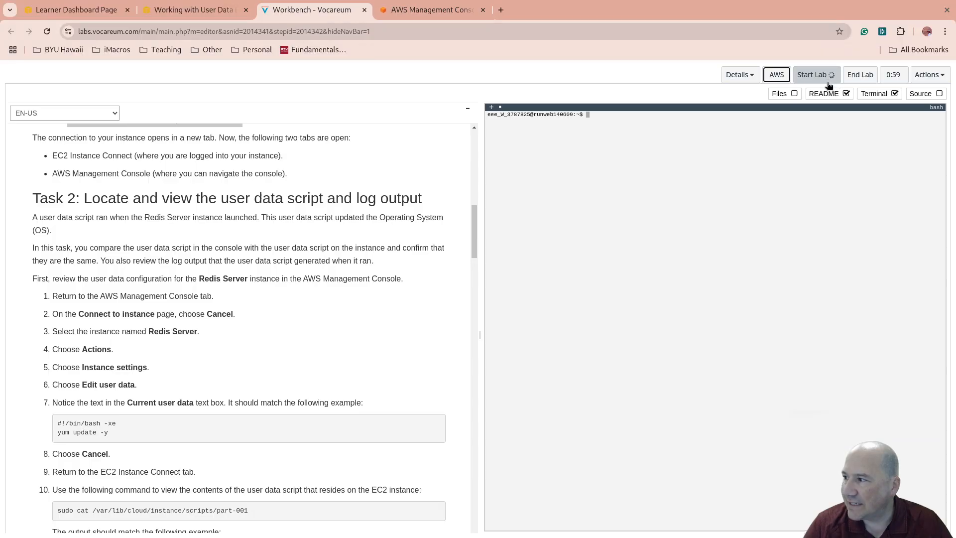
{"action": "left_click", "coordinate": [777, 75]}
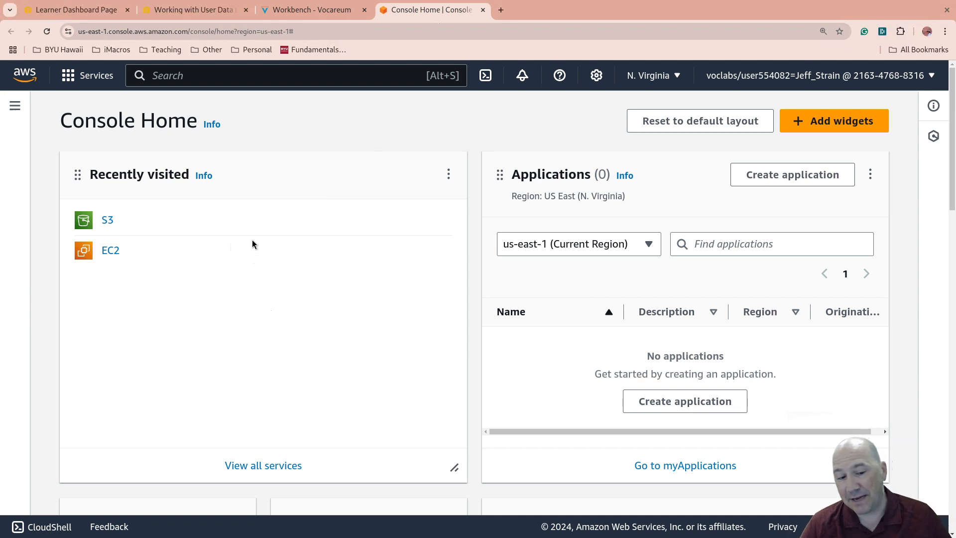
Go to the running EC2 instances and open the details of the Redis Server instance
{"action": "left_click", "coordinate": [111, 251]}
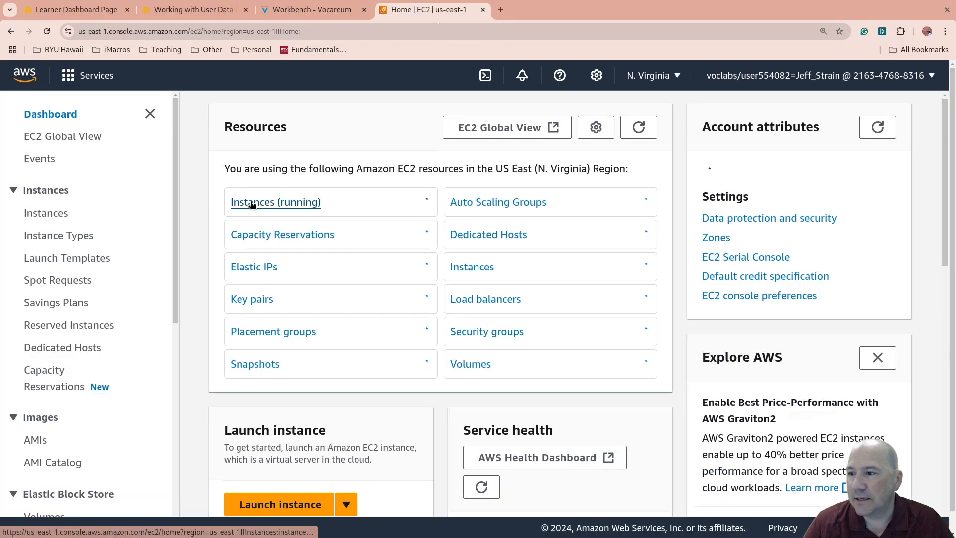
{"action": "left_click", "coordinate": [255, 202]}
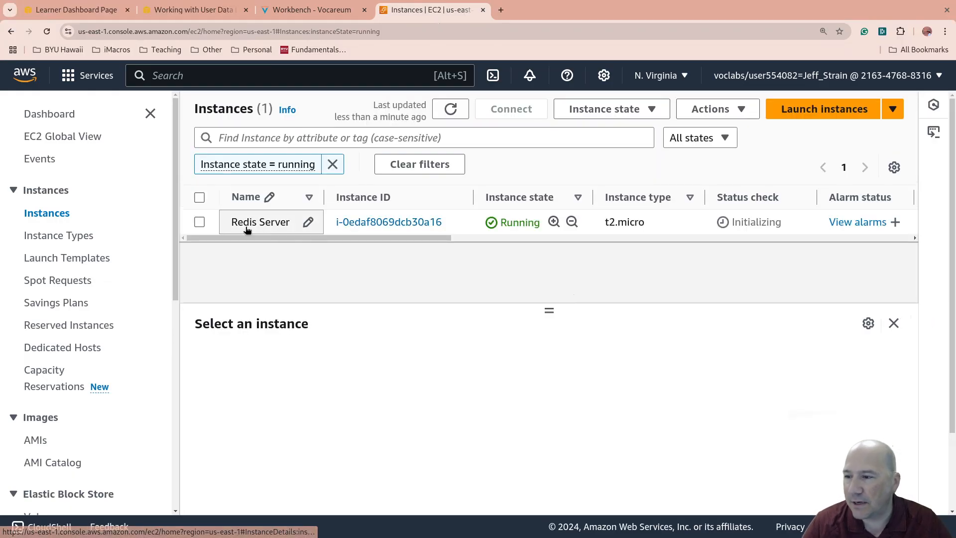
{"action": "left_click", "coordinate": [393, 224]}
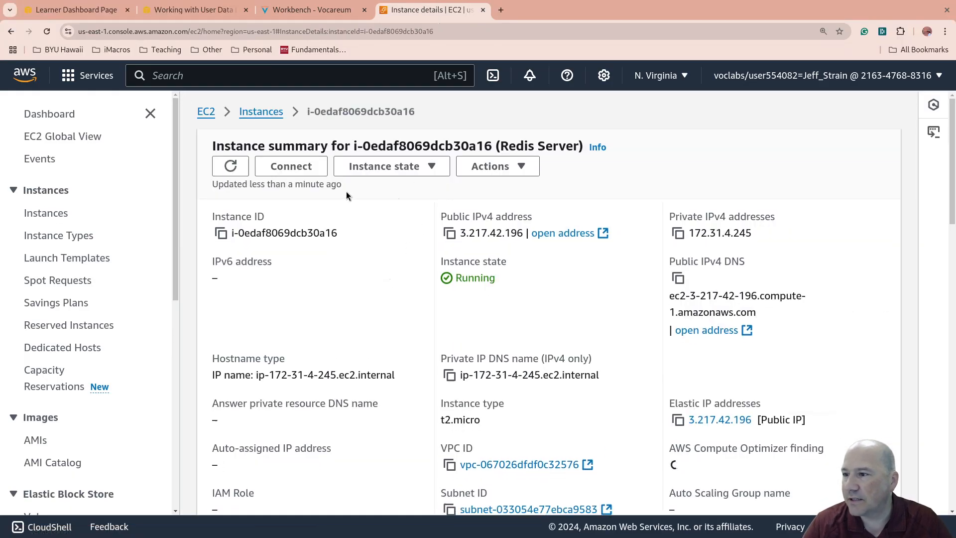
Connect to the Redis Server instance through EC2 Instance Connect over its public IPv4 address with the username ec2-user
{"action": "left_click", "coordinate": [299, 169]}
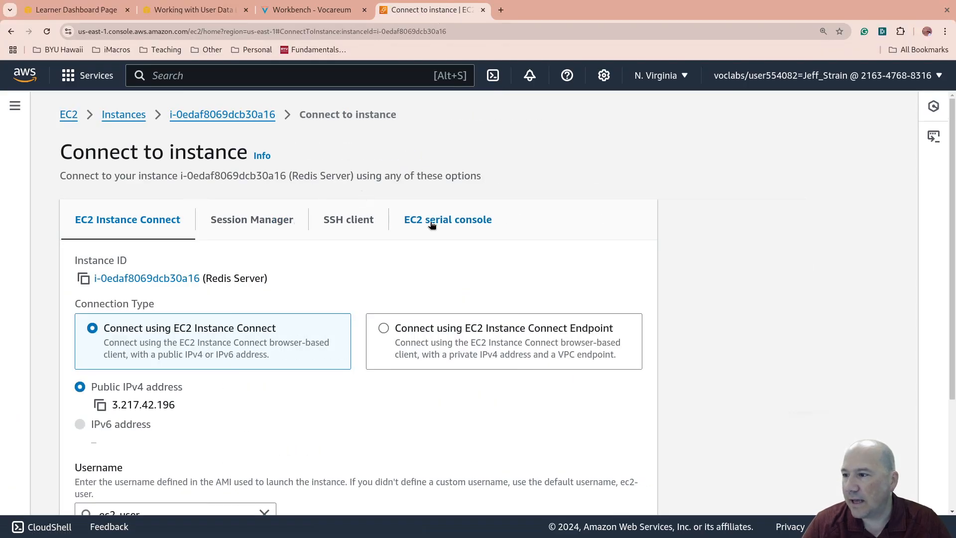
{"action": "scroll", "coordinate": [239, 261], "scroll_direction": "down", "scroll_amount": 3}
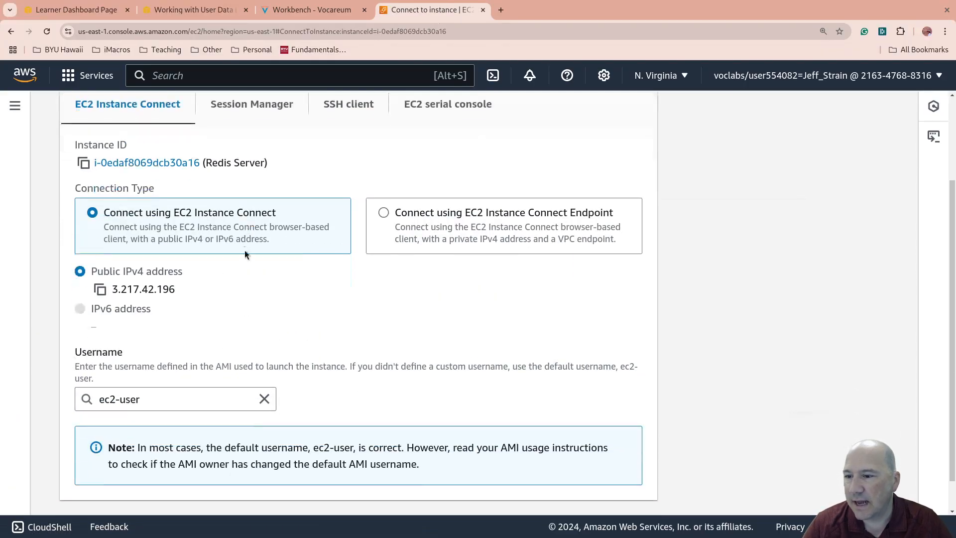
{"action": "scroll", "coordinate": [246, 238], "scroll_direction": "down", "scroll_amount": 1}
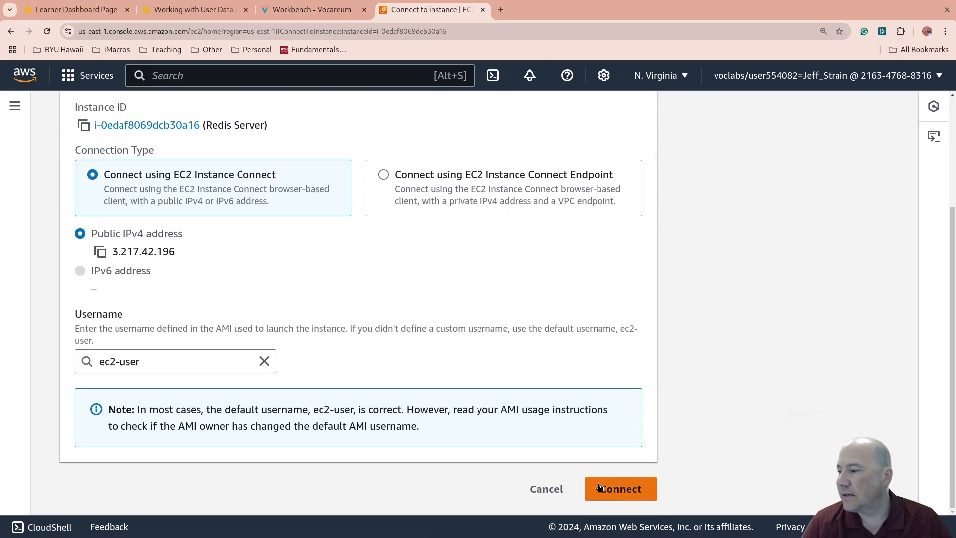
{"action": "left_click", "coordinate": [628, 492]}
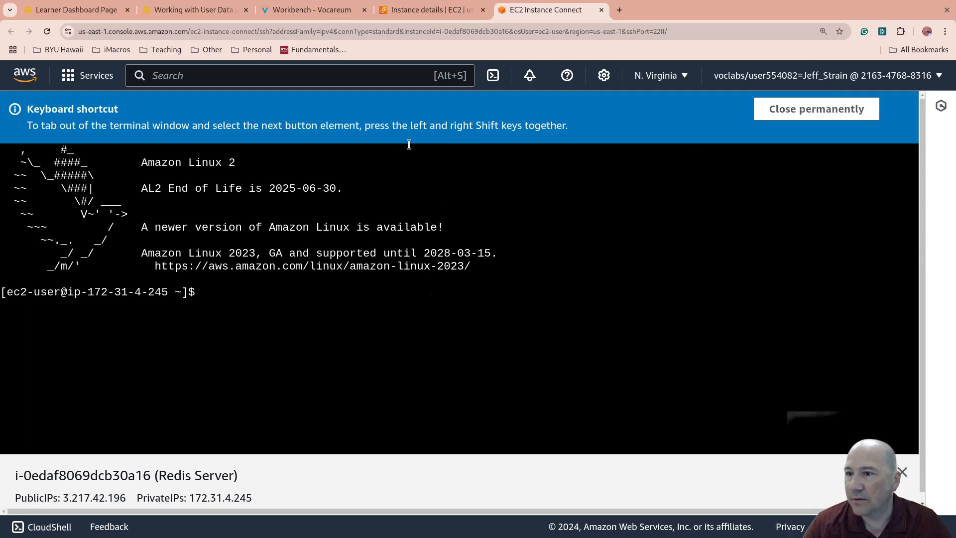
Read the Task 2 lab instructions on reviewing the Redis Server instance's user data configuration in the console
{"action": "left_click", "coordinate": [416, 10]}
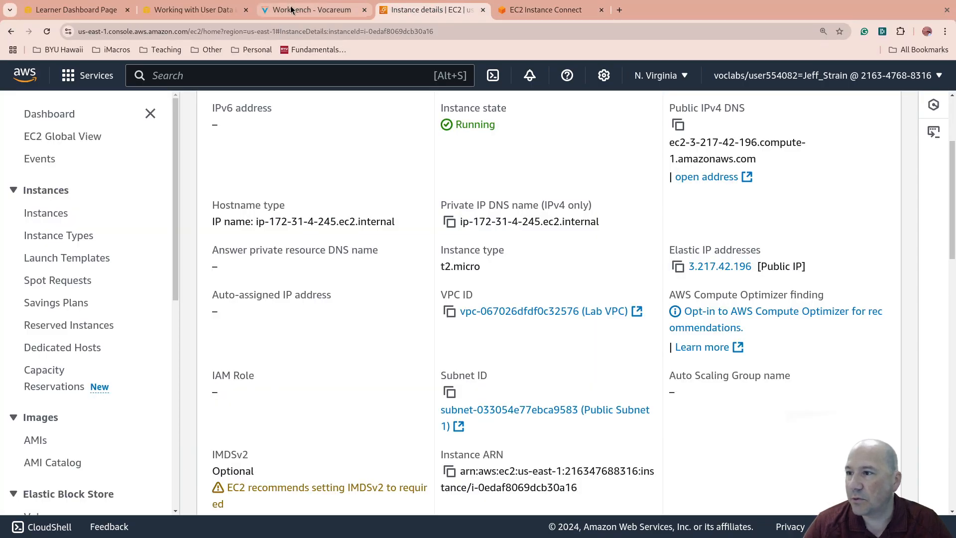
{"action": "left_click", "coordinate": [294, 10]}
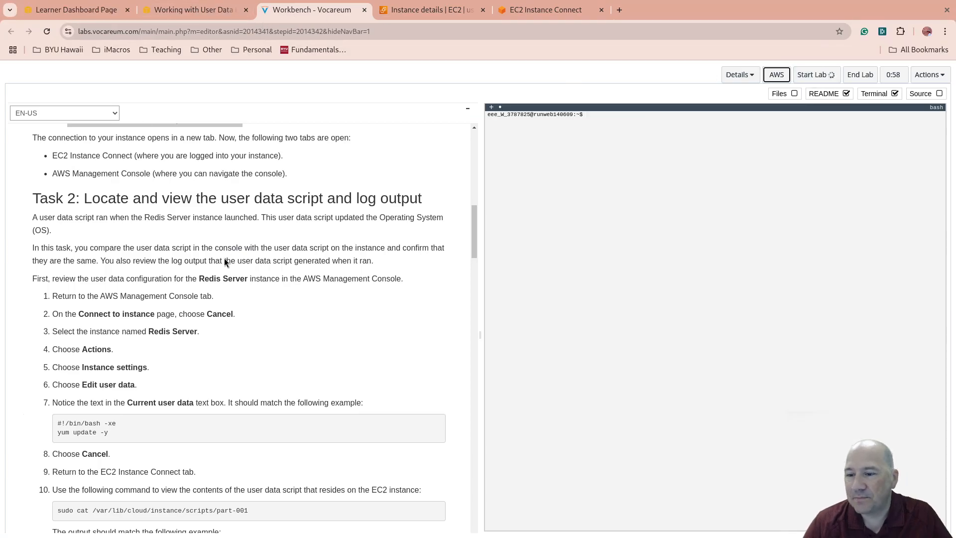
{"action": "scroll", "coordinate": [219, 250], "scroll_direction": "down", "scroll_amount": 5}
{"action": "scroll", "coordinate": [213, 237], "scroll_direction": "up", "scroll_amount": 2}
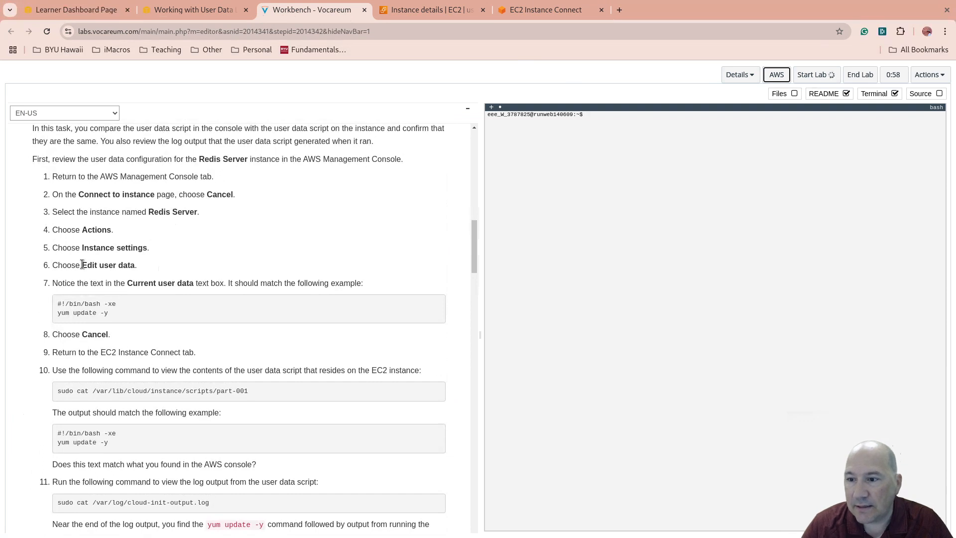
{"action": "left_click_drag", "start_coordinate": [82, 265], "coordinate": [144, 269]}
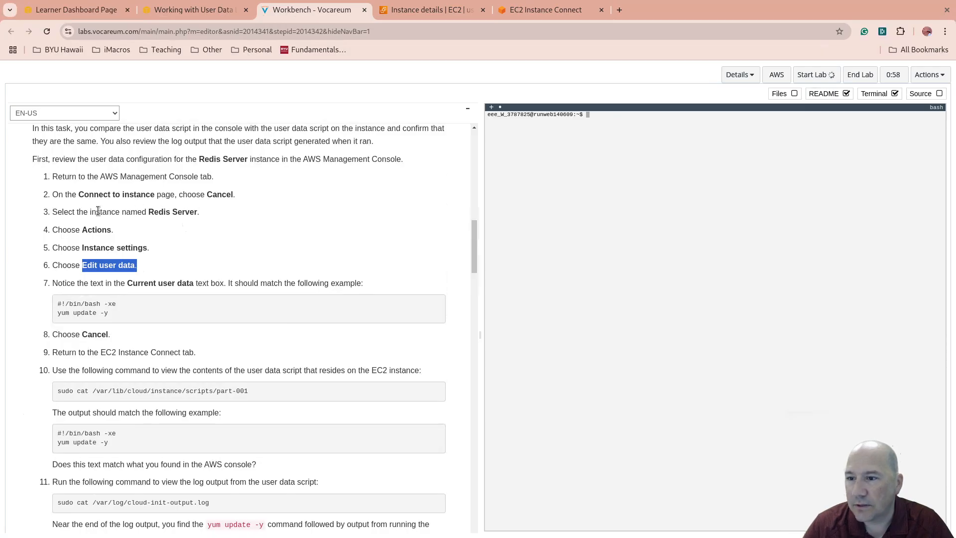
{"action": "left_click_drag", "start_coordinate": [96, 212], "coordinate": [199, 216]}
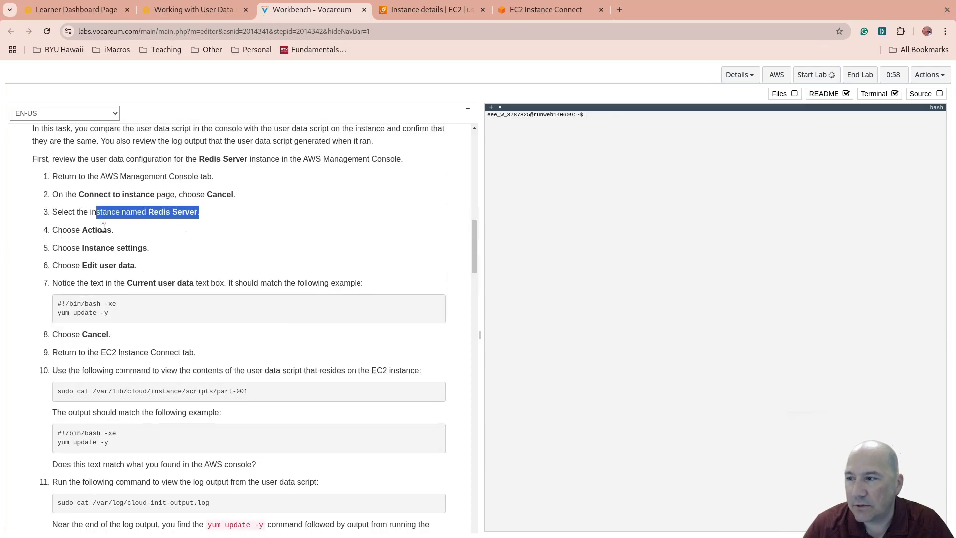
Close the EC2 Instance Connect terminal session and return to the Redis Server instance details
{"action": "left_click", "coordinate": [429, 11]}
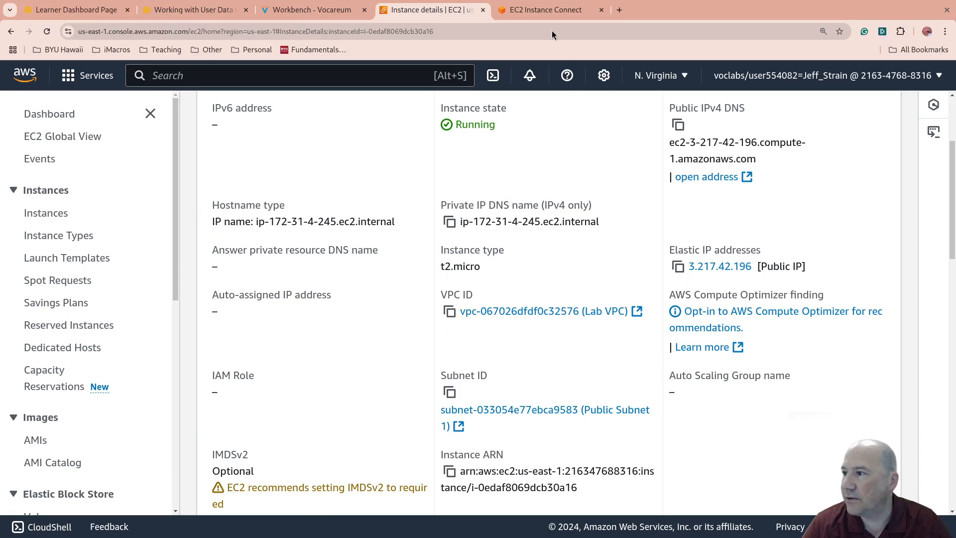
{"action": "left_click", "coordinate": [548, 11]}
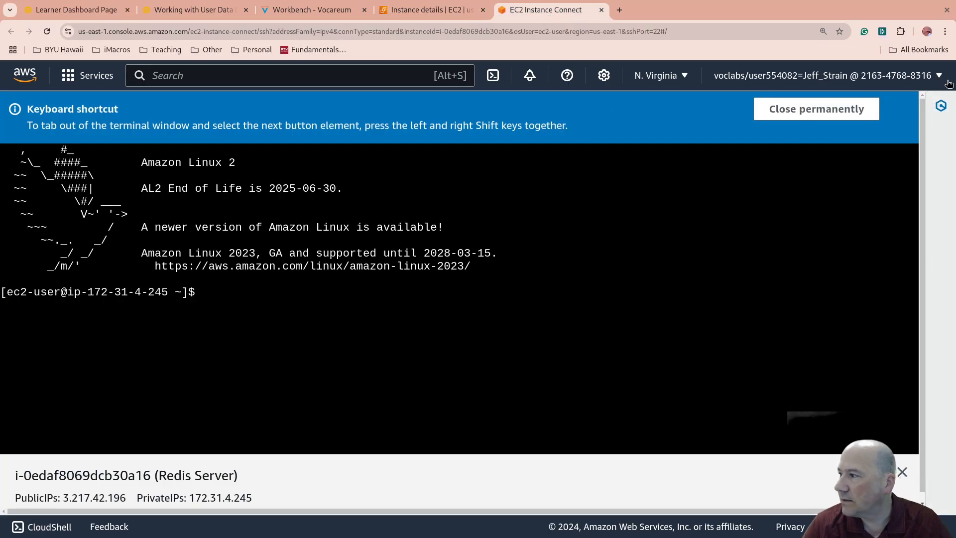
{"action": "left_click", "coordinate": [602, 10]}
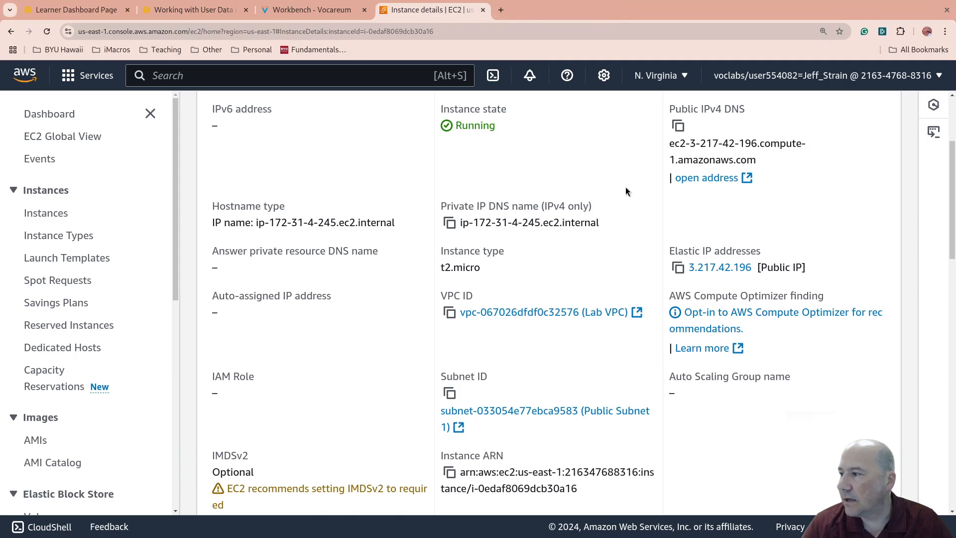
Open the list of instance settings actions for the Redis Server instance
{"action": "scroll", "coordinate": [626, 186], "scroll_direction": "up", "scroll_amount": 3}
{"action": "scroll", "coordinate": [626, 187], "scroll_direction": "down", "scroll_amount": 4}
{"action": "scroll", "coordinate": [625, 186], "scroll_direction": "up", "scroll_amount": 4}
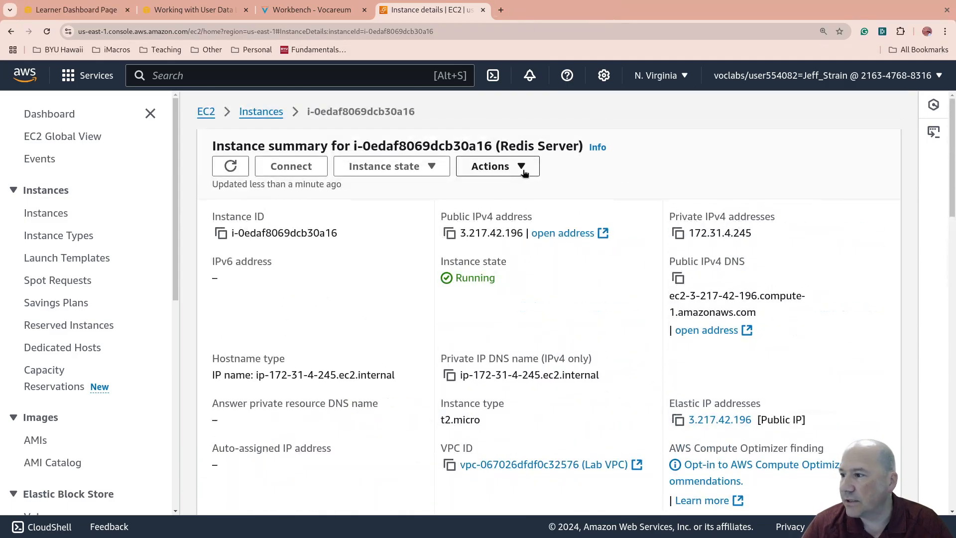
{"action": "left_click", "coordinate": [521, 166]}
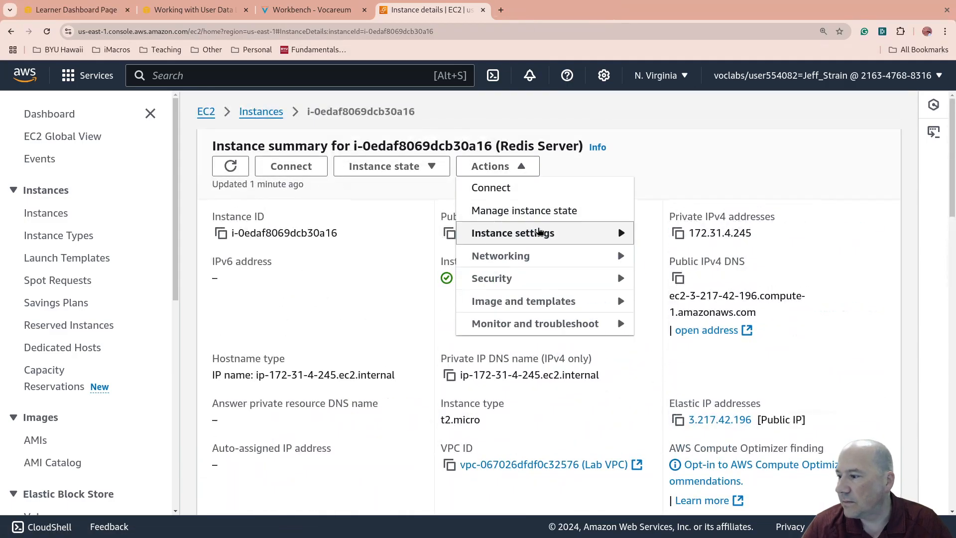
{"action": "left_click", "coordinate": [525, 238]}
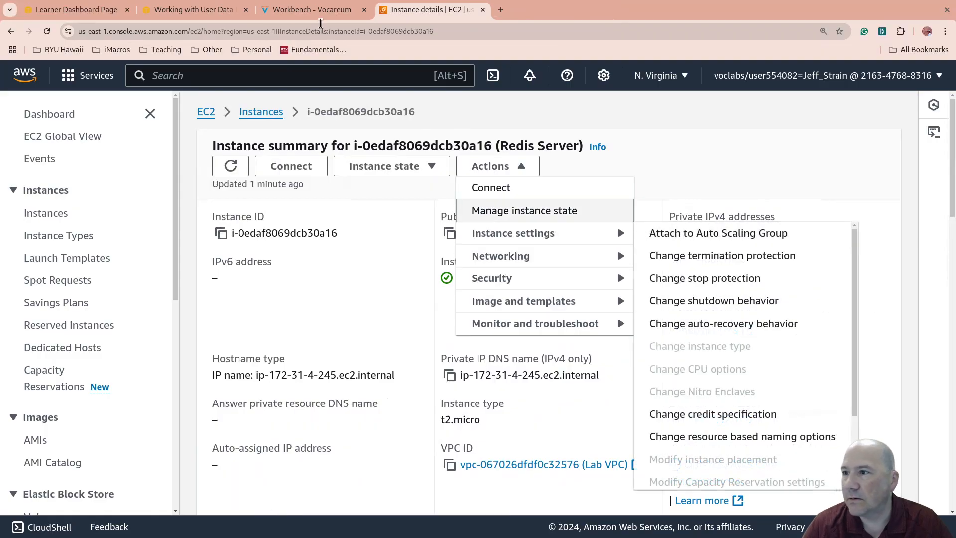
Recheck Task 2 steps 2 to 6 in the lab instructions, through to choosing Edit user data
{"action": "left_click", "coordinate": [189, 10]}
{"action": "left_click", "coordinate": [286, 10]}
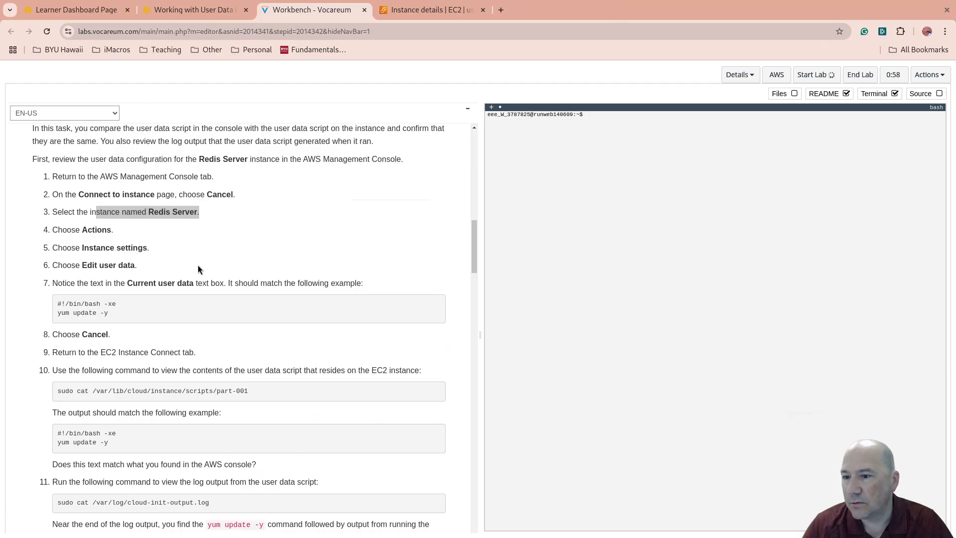
{"action": "left_click_drag", "start_coordinate": [59, 196], "coordinate": [234, 197]}
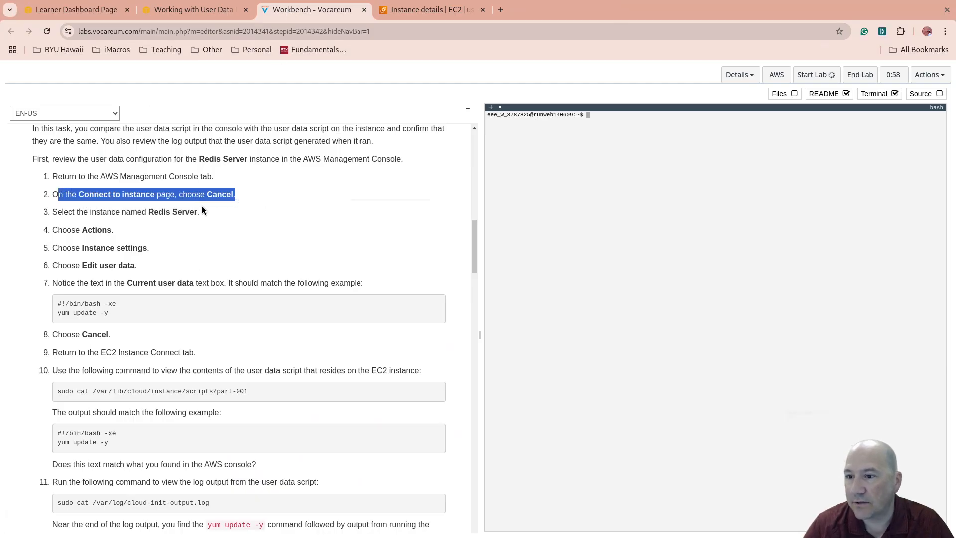
{"action": "left_click_drag", "start_coordinate": [67, 212], "coordinate": [209, 214]}
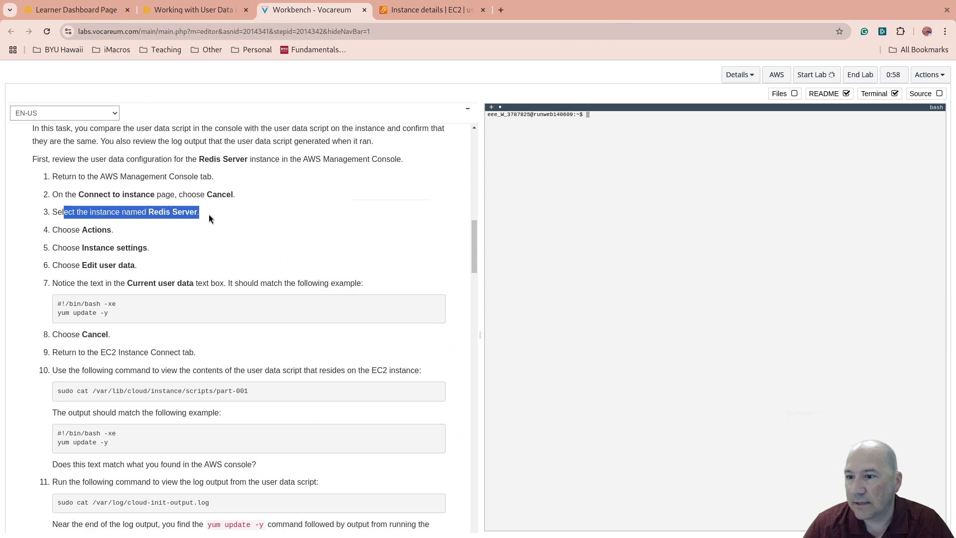
{"action": "left_click", "coordinate": [76, 233]}
{"action": "left_click_drag", "start_coordinate": [63, 230], "coordinate": [145, 250]}
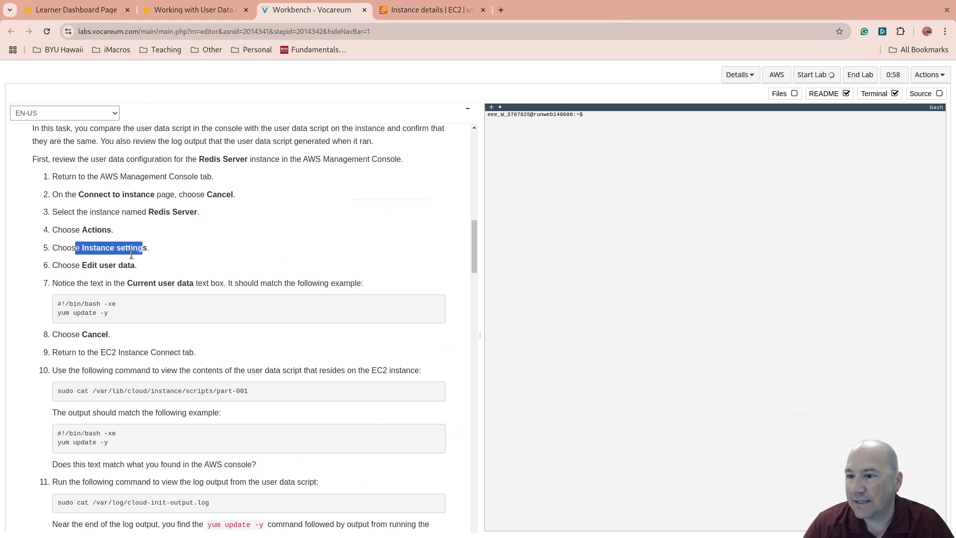
{"action": "left_click_drag", "start_coordinate": [88, 265], "coordinate": [146, 266]}
Open the Edit user data page for the Redis Server instance to view its current user data script
{"action": "left_click", "coordinate": [402, 6]}
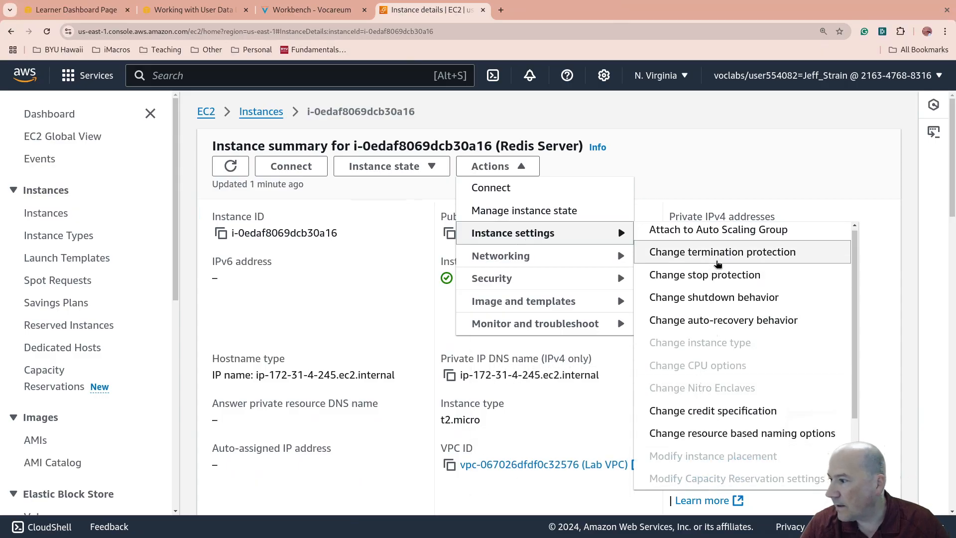
{"action": "scroll", "coordinate": [752, 258], "scroll_direction": "down", "scroll_amount": 4}
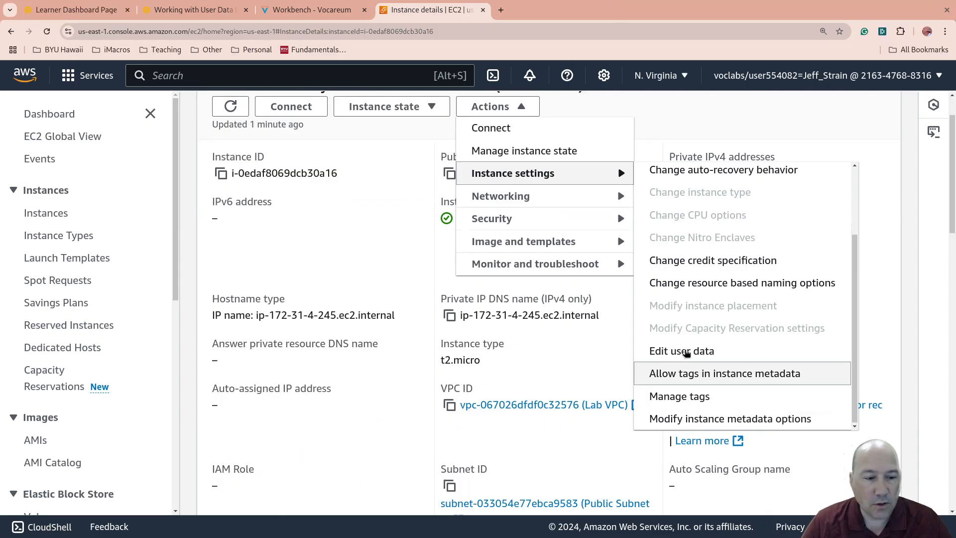
{"action": "left_click", "coordinate": [687, 352]}
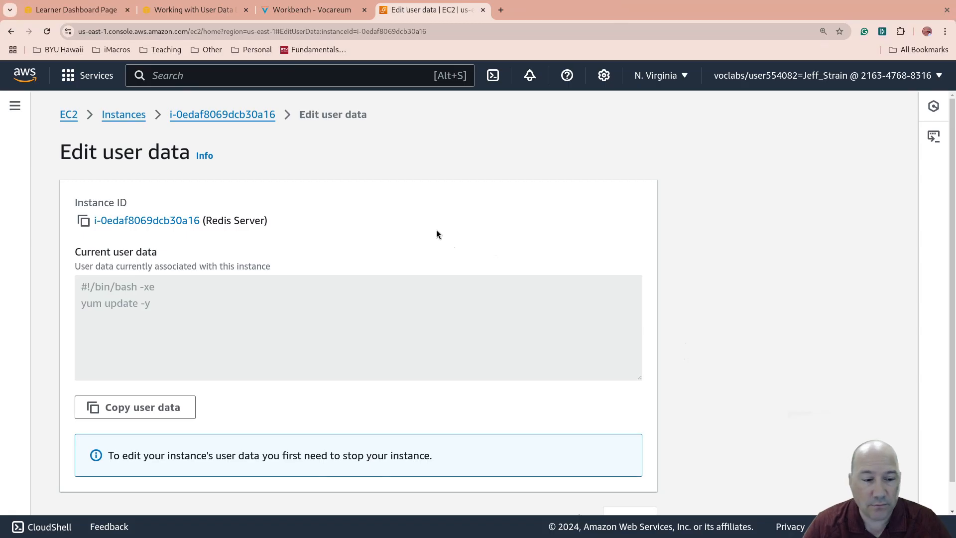
Read Task 2 steps 7 to 10 in the lab instructions on comparing the console user data with the script on the instance
{"action": "left_click", "coordinate": [194, 11]}
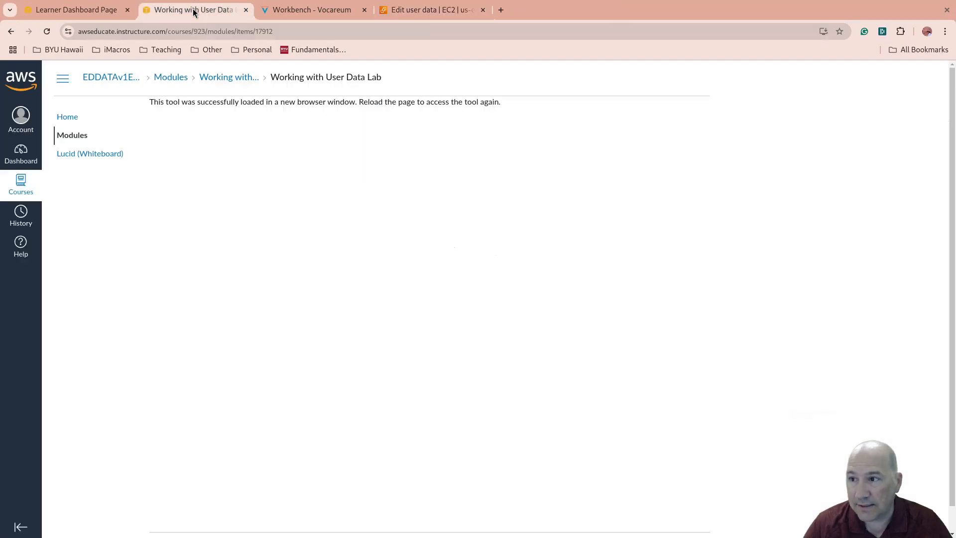
{"action": "left_click", "coordinate": [306, 12]}
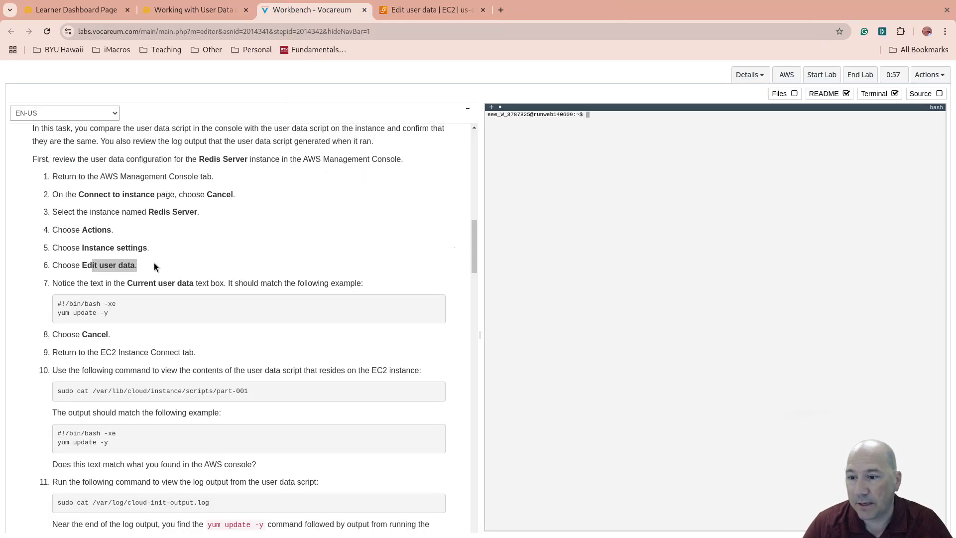
{"action": "scroll", "coordinate": [154, 267], "scroll_direction": "down", "scroll_amount": 1}
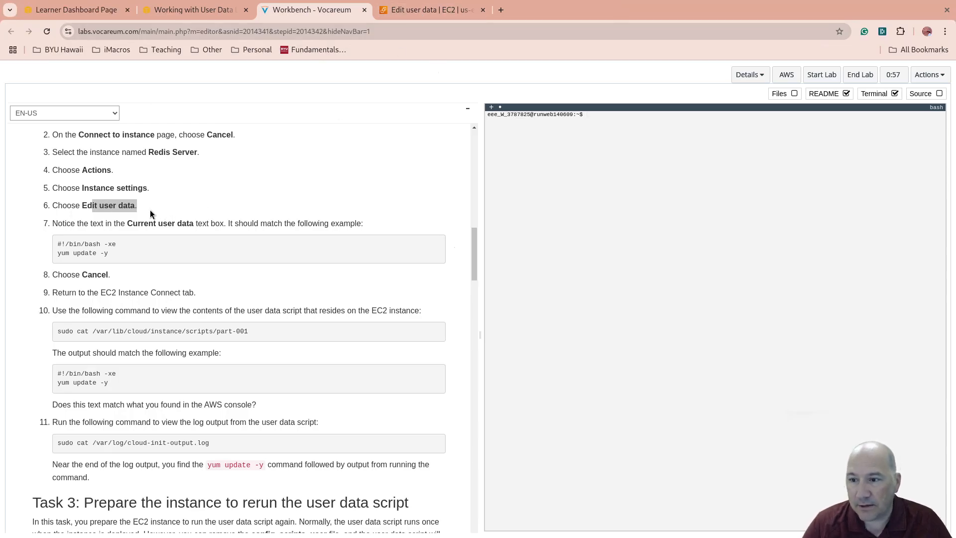
{"action": "left_click_drag", "start_coordinate": [64, 223], "coordinate": [349, 226]}
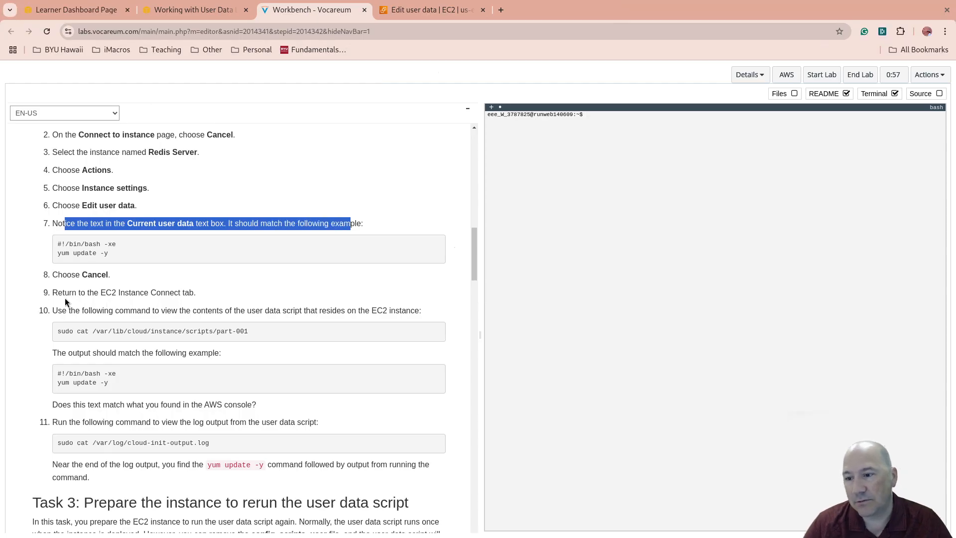
{"action": "left_click_drag", "start_coordinate": [73, 301], "coordinate": [190, 300]}
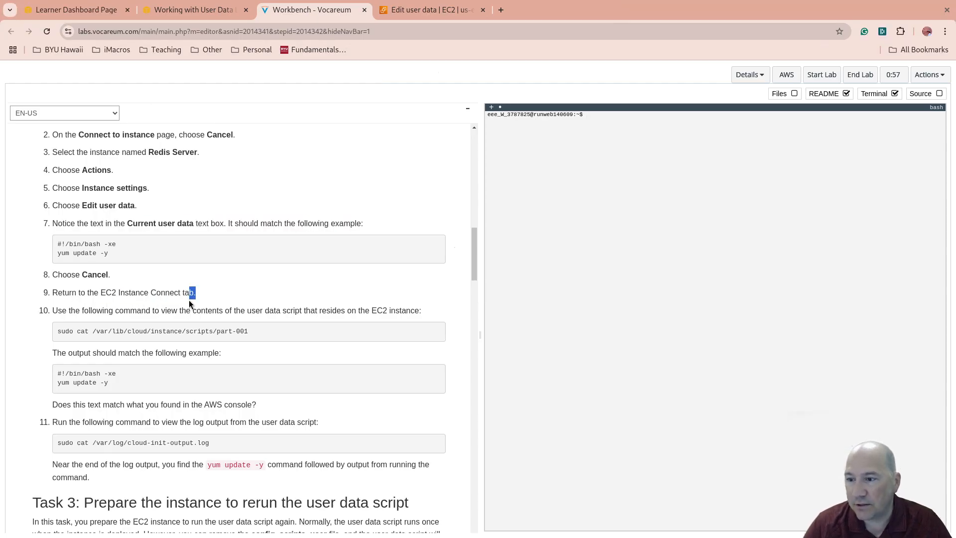
{"action": "left_click", "coordinate": [59, 313]}
{"action": "left_click_drag", "start_coordinate": [59, 313], "coordinate": [416, 311]}
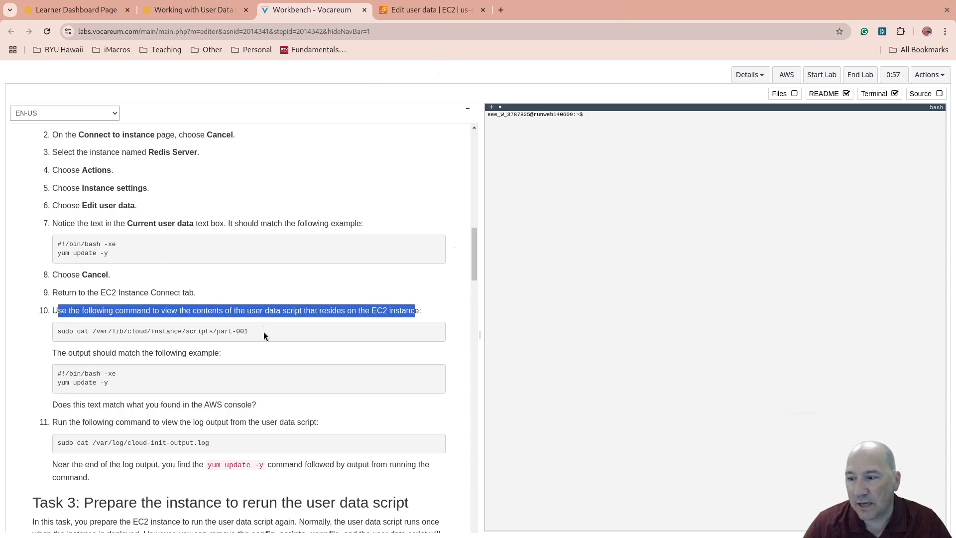
Copy the command "sudo cat /var/lib/cloud/instance/scripts/part-001" from step 10 of the lab instructions
{"action": "left_click_drag", "start_coordinate": [264, 336], "coordinate": [53, 331]}
{"action": "right_click", "coordinate": [62, 331]}
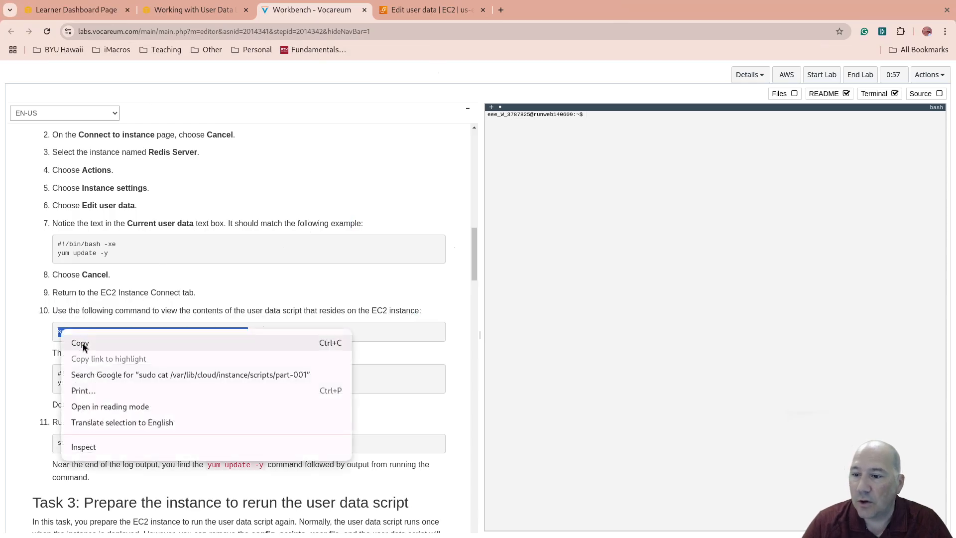
{"action": "left_click", "coordinate": [81, 344]}
Leave the Edit user data page and open a new EC2 Instance Connect terminal to the Redis Server instance as ec2-user
{"action": "left_click", "coordinate": [433, 10]}
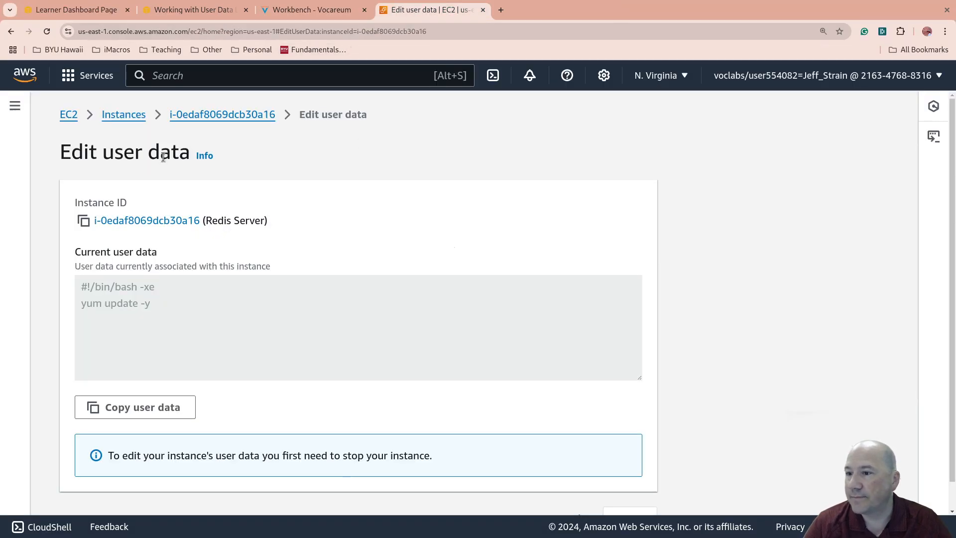
{"action": "left_click", "coordinate": [209, 117]}
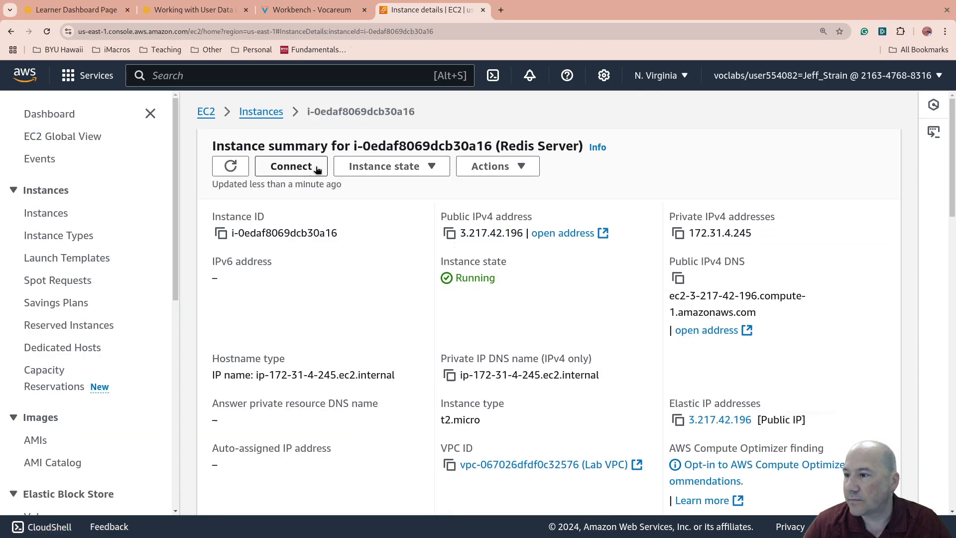
{"action": "left_click", "coordinate": [317, 169]}
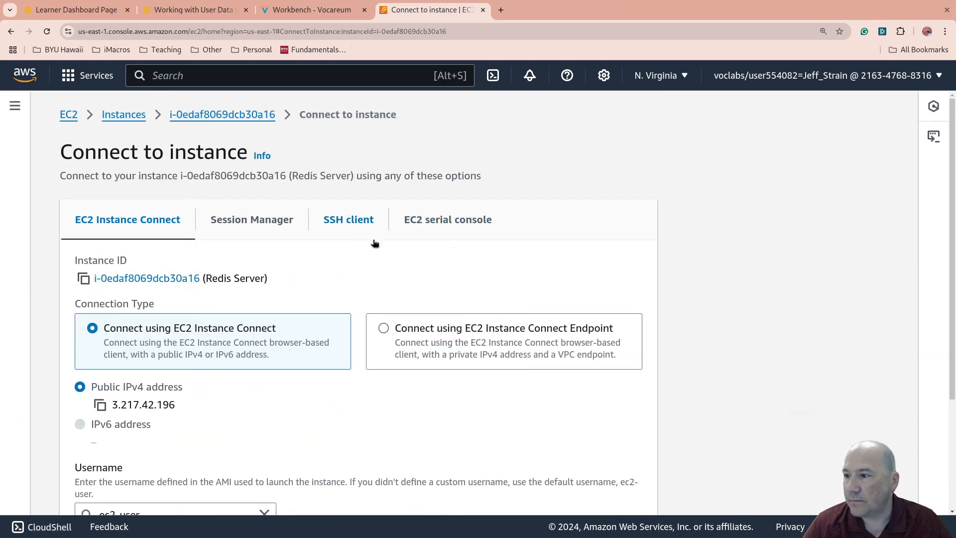
{"action": "scroll", "coordinate": [480, 369], "scroll_direction": "down", "scroll_amount": 3}
{"action": "left_click", "coordinate": [617, 491]}
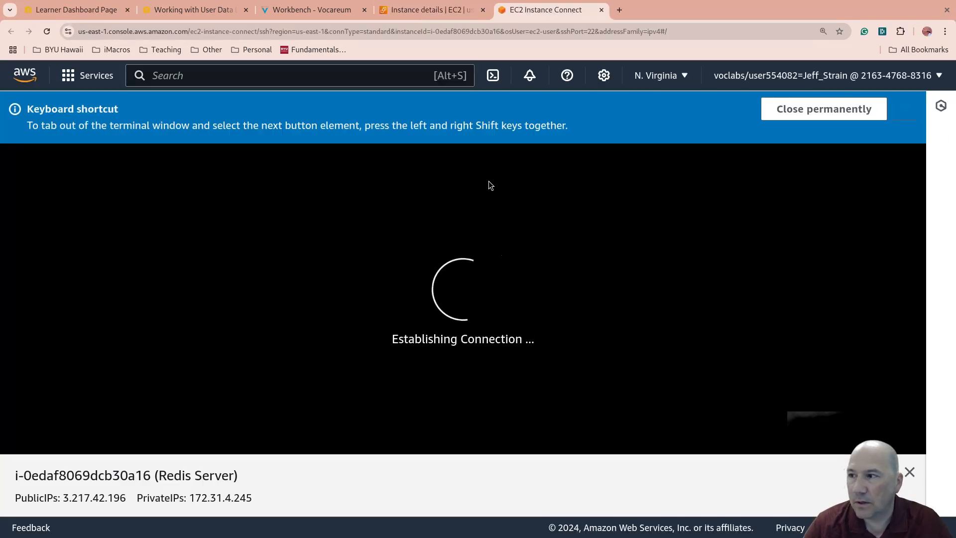
{"action": "left_click", "coordinate": [309, 10]}
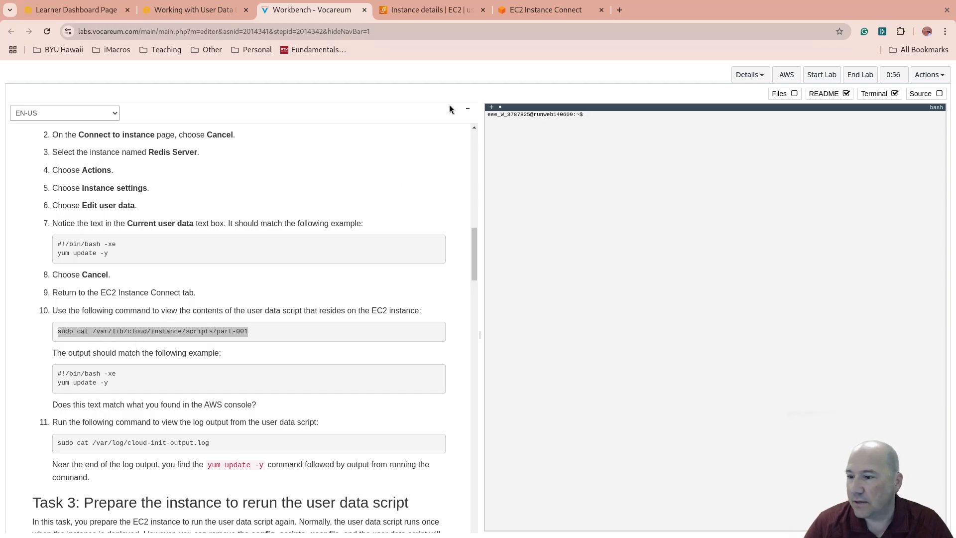
{"action": "left_click", "coordinate": [503, 11]}
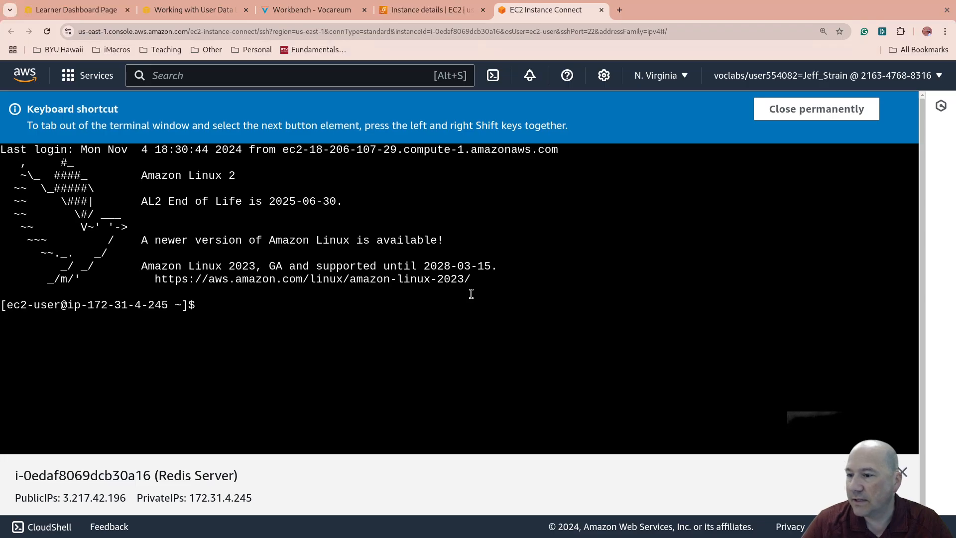
Run "sudo cat /var/lib/cloud/instance/scripts/part-001" in the Redis Server terminal and highlight the printed script
{"action": "key", "text": "ctrl+v"}
{"action": "key", "text": "Return"}
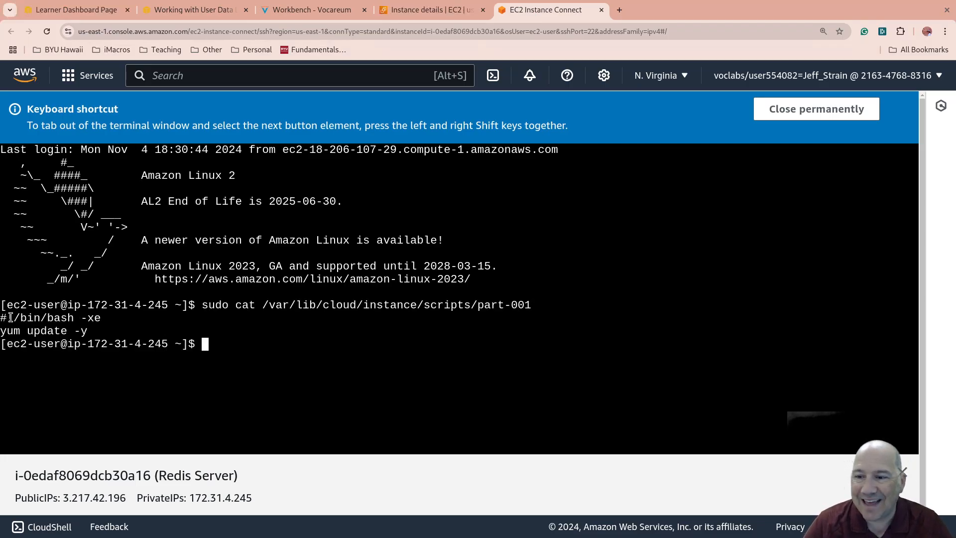
{"action": "left_click_drag", "start_coordinate": [10, 317], "coordinate": [91, 329]}
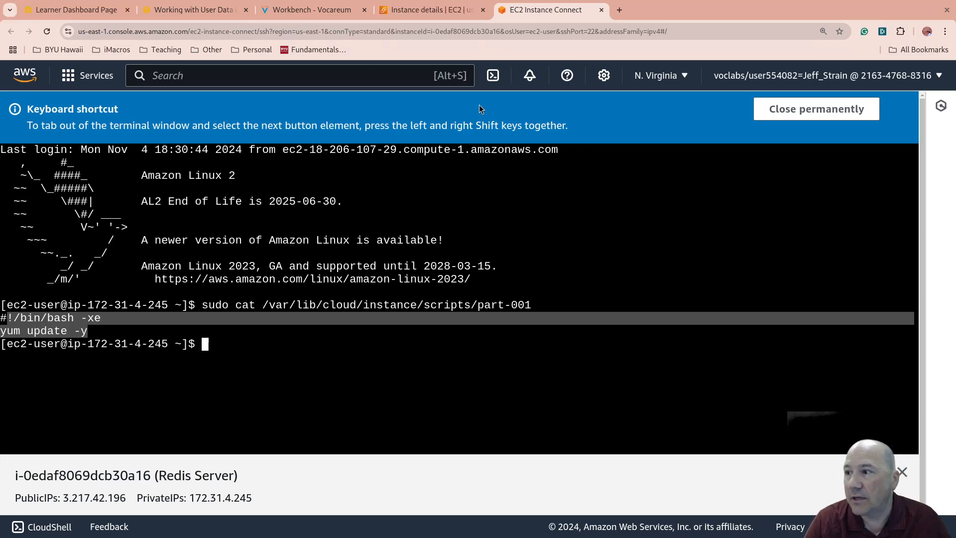
Copy the command "sudo cat /var/log/cloud-init-output.log" from Task 2 step 11 of the lab instructions
{"action": "left_click", "coordinate": [406, 11]}
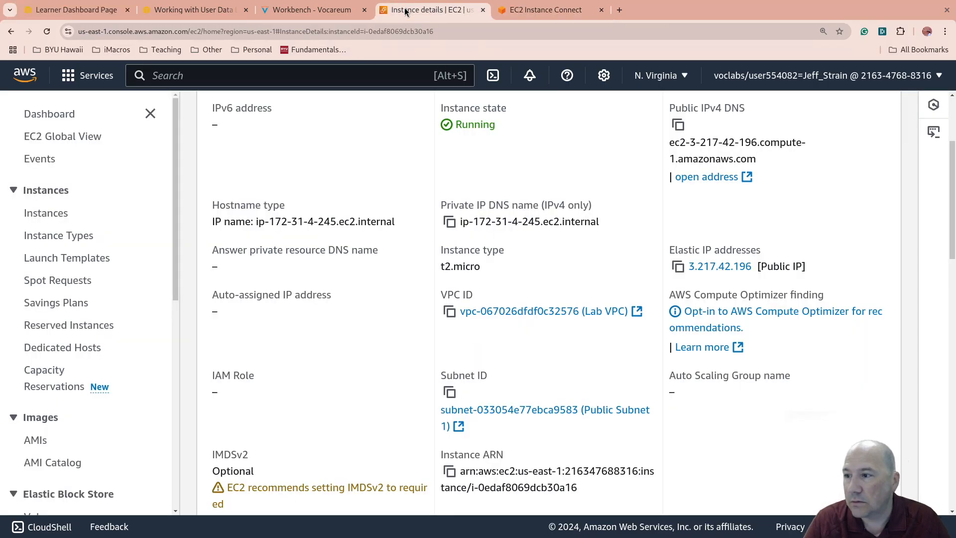
{"action": "left_click", "coordinate": [536, 15]}
{"action": "left_click", "coordinate": [305, 11]}
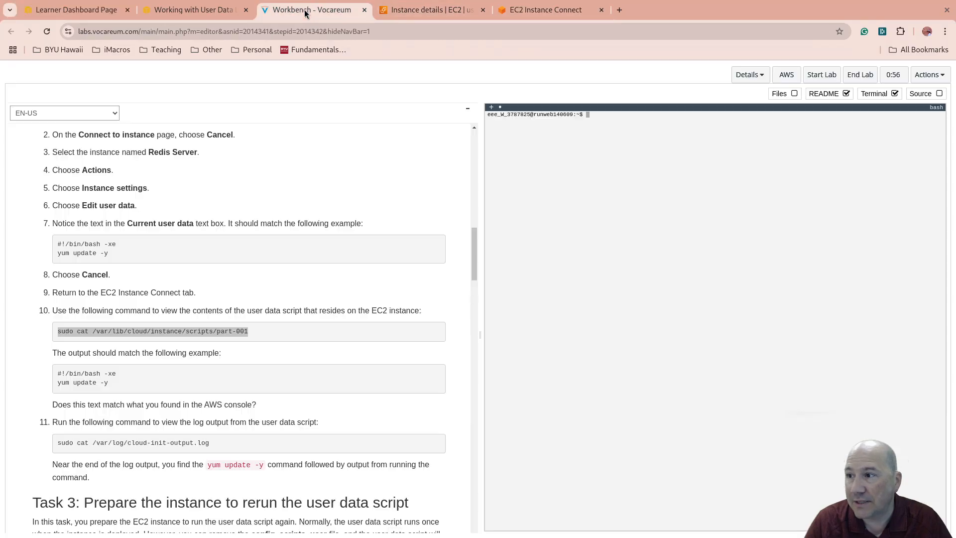
{"action": "scroll", "coordinate": [246, 310], "scroll_direction": "down", "scroll_amount": 5}
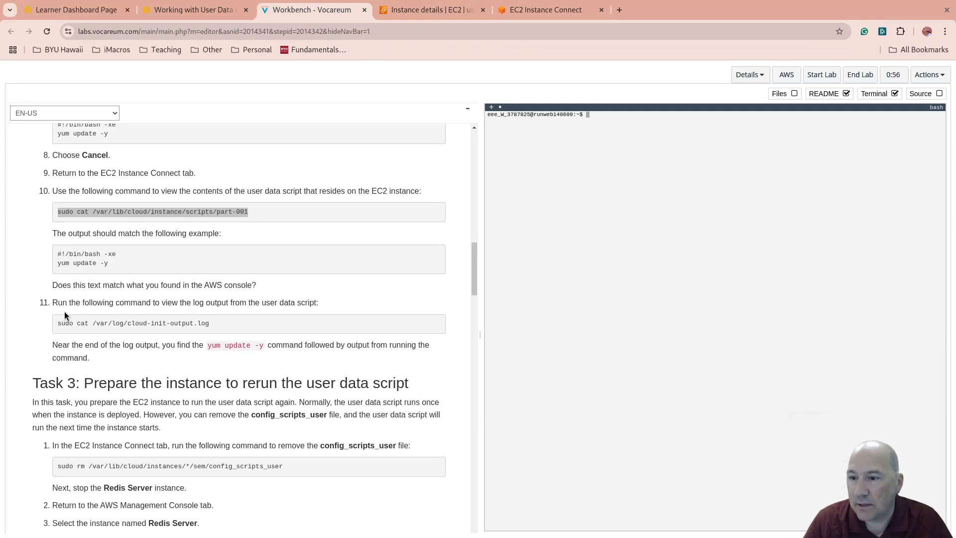
{"action": "left_click_drag", "start_coordinate": [58, 302], "coordinate": [318, 305]}
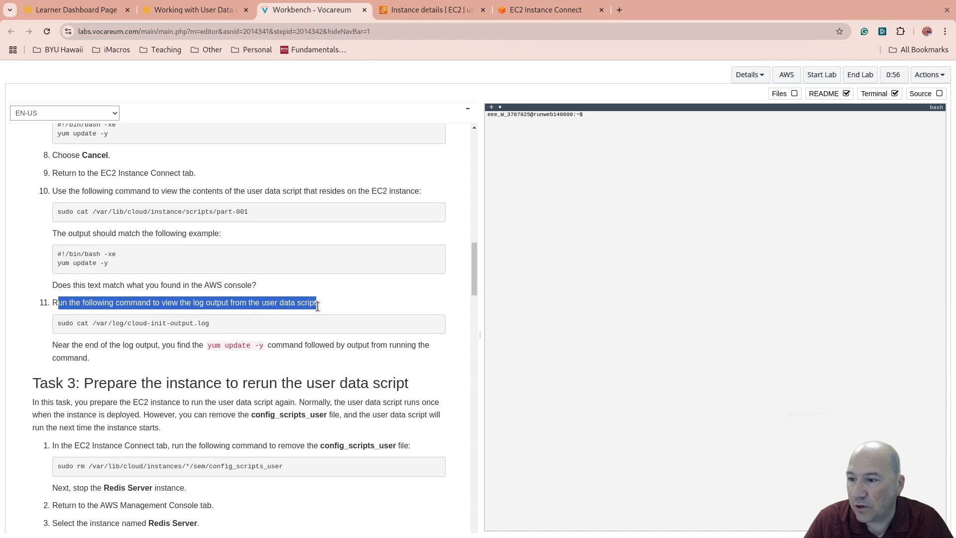
{"action": "left_click", "coordinate": [236, 327]}
{"action": "triple_click", "coordinate": [79, 325]}
{"action": "right_click", "coordinate": [78, 325]}
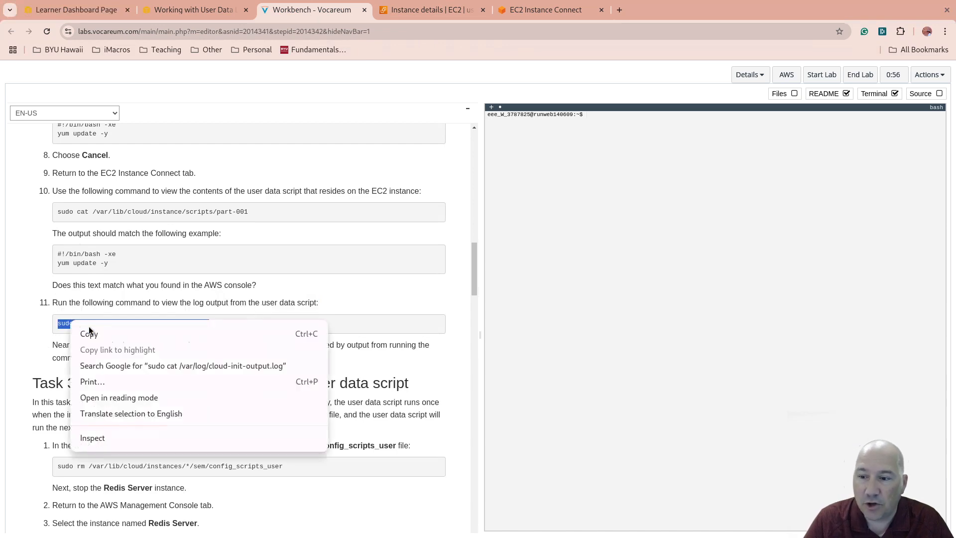
{"action": "left_click", "coordinate": [93, 333]}
Run "sudo cat /var/log/cloud-init-output.log" in the Redis Server terminal and look through the user data script's log output
{"action": "left_click", "coordinate": [542, 11]}
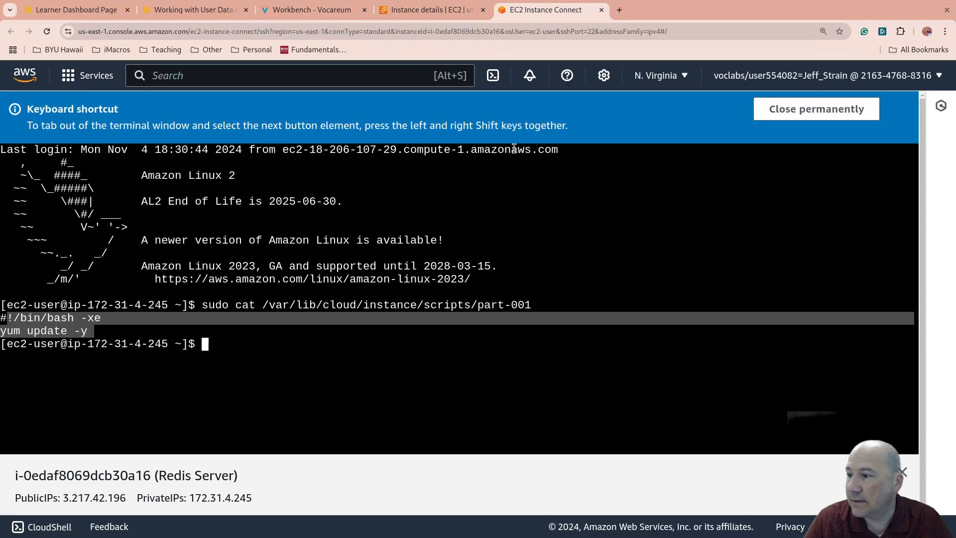
{"action": "left_click", "coordinate": [621, 244]}
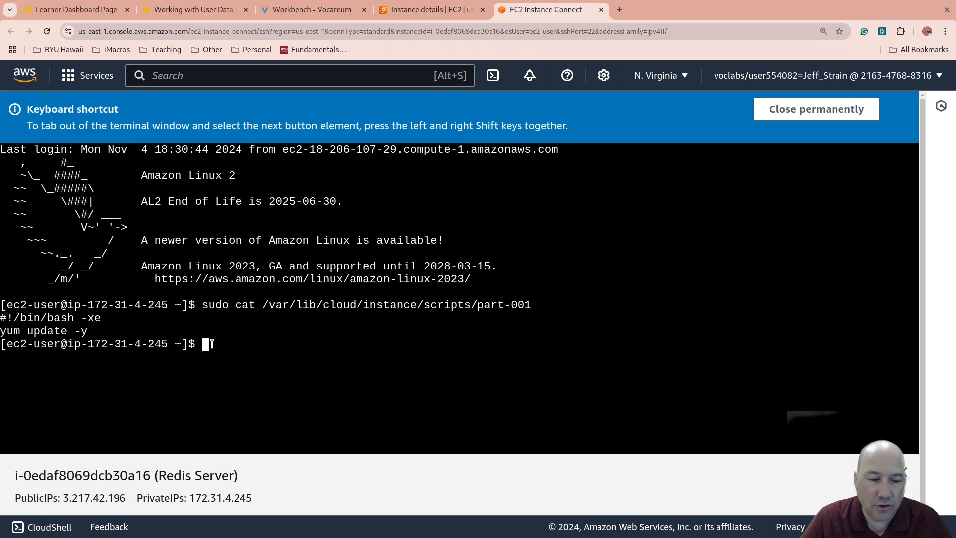
{"action": "key", "text": "ctrl+shift+v"}
{"action": "double_click", "coordinate": [244, 344]}
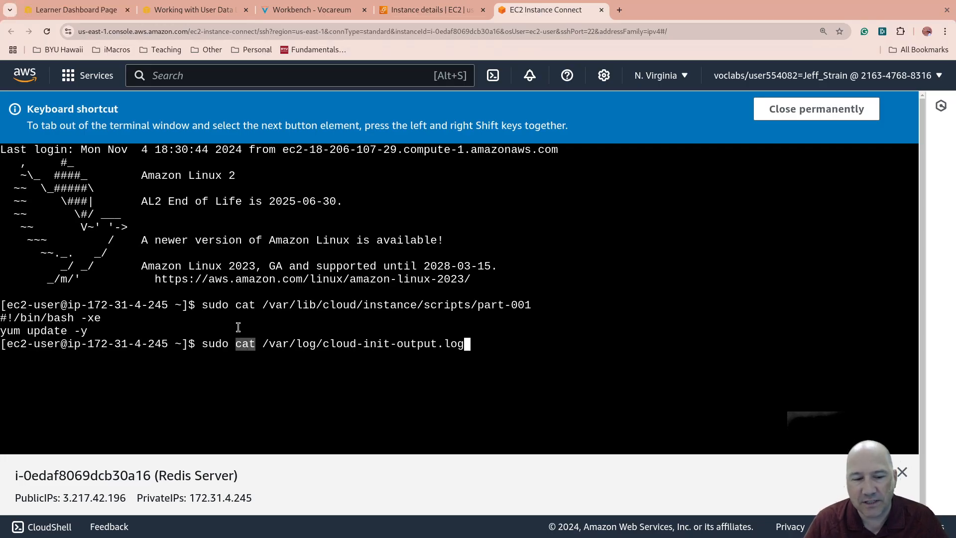
{"action": "key", "text": "Return"}
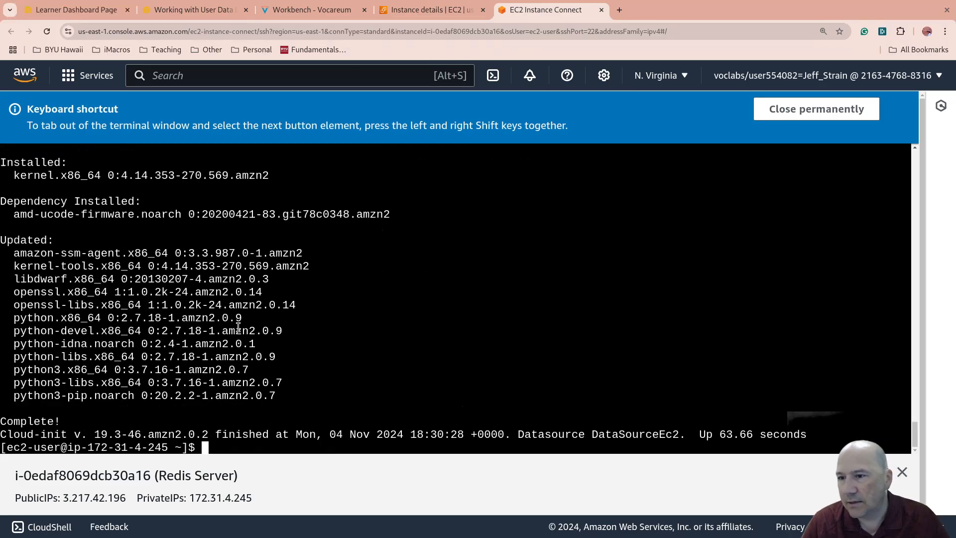
{"action": "scroll", "coordinate": [188, 246], "scroll_direction": "up", "scroll_amount": 20}
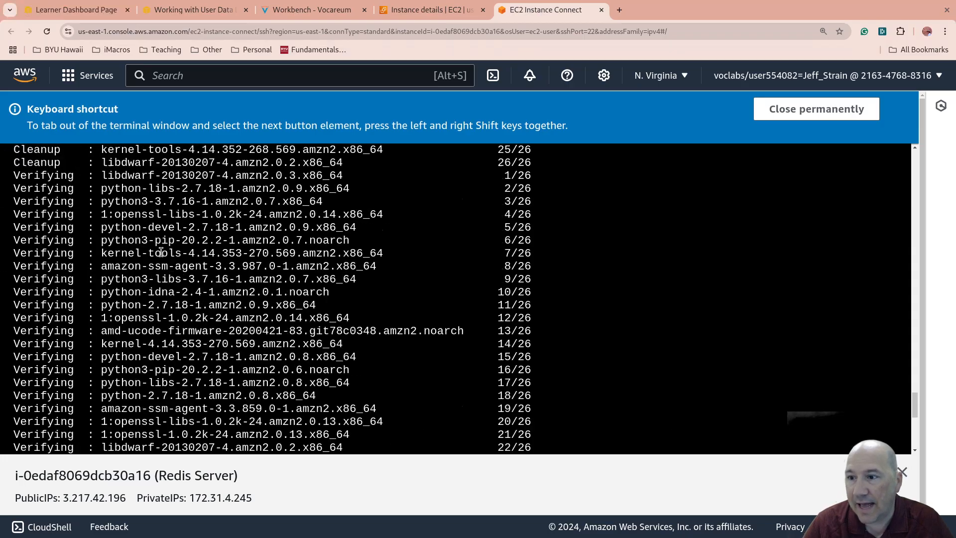
{"action": "scroll", "coordinate": [188, 246], "scroll_direction": "down", "scroll_amount": 20}
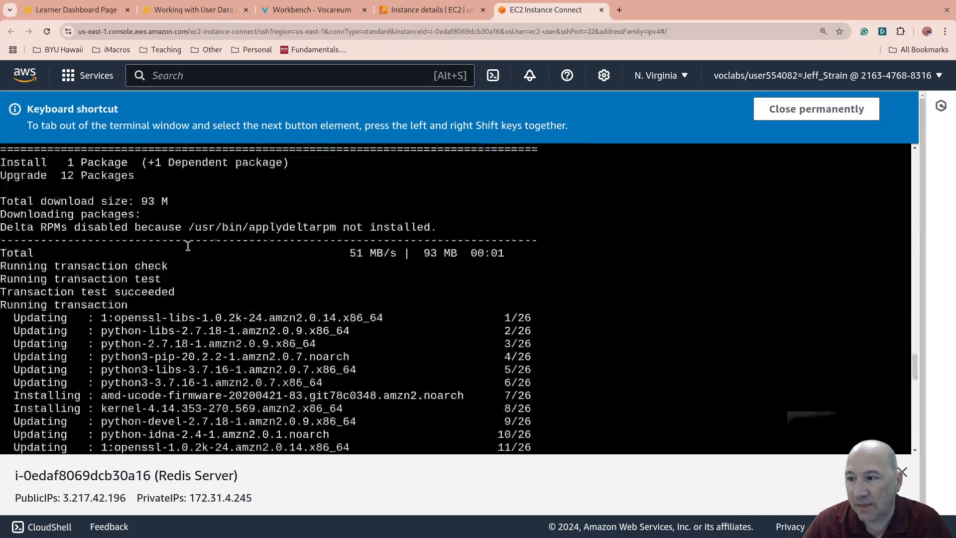
Copy "sudo rm /var/lib/cloud/instances/*/sem/config_scripts_user" from Task 3 step 1 of the lab instructions and return to the Redis Server terminal
{"action": "left_click", "coordinate": [425, 11]}
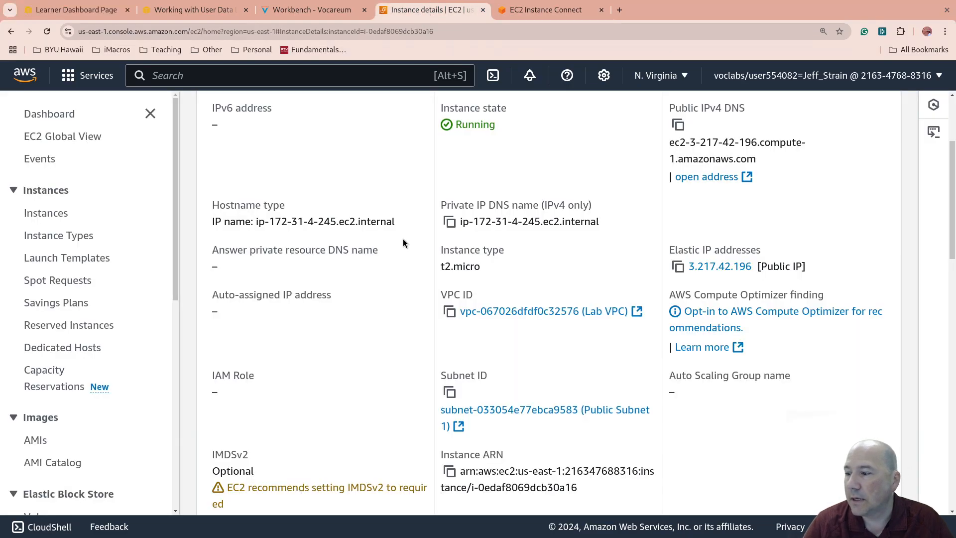
{"action": "left_click", "coordinate": [294, 10]}
{"action": "scroll", "coordinate": [256, 313], "scroll_direction": "down", "scroll_amount": 3}
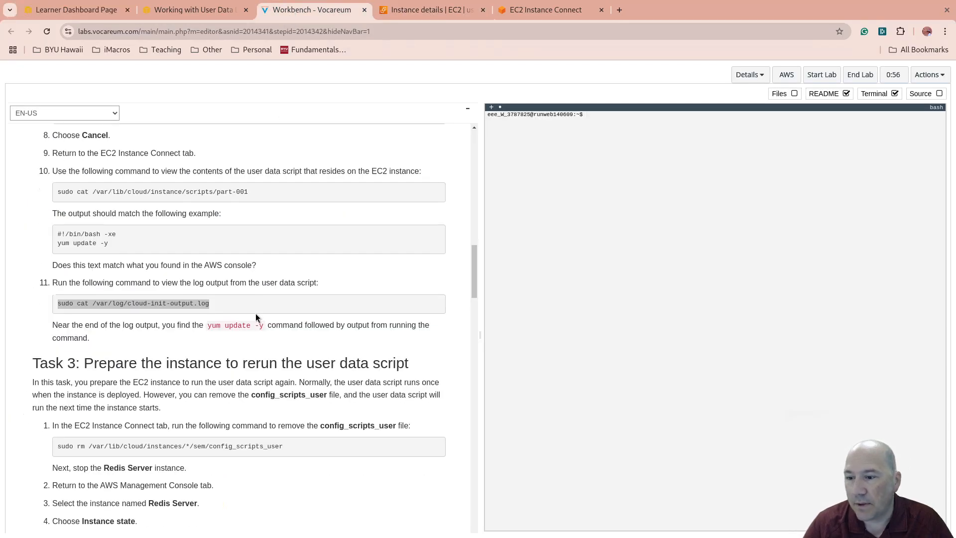
{"action": "left_click_drag", "start_coordinate": [99, 263], "coordinate": [417, 277]}
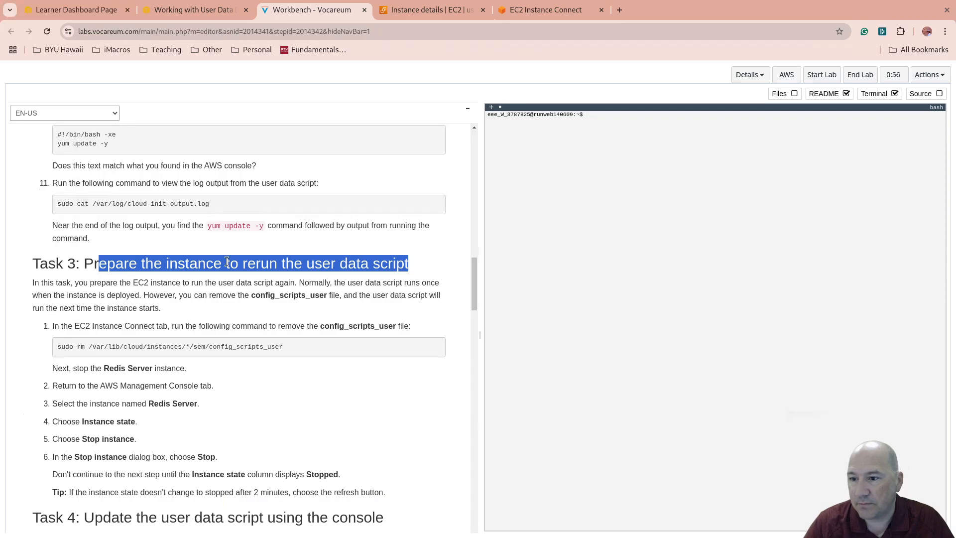
{"action": "left_click_drag", "start_coordinate": [57, 351], "coordinate": [269, 357]}
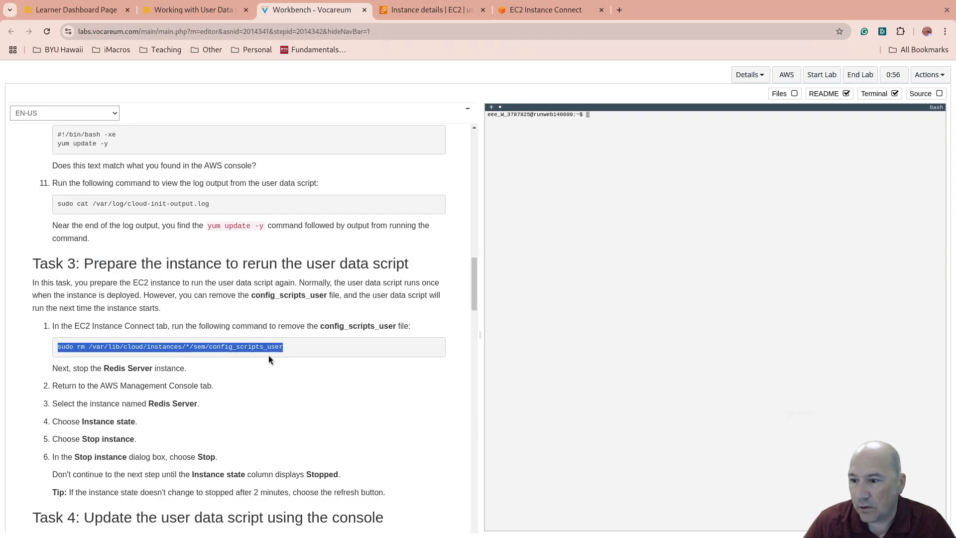
{"action": "right_click", "coordinate": [243, 347]}
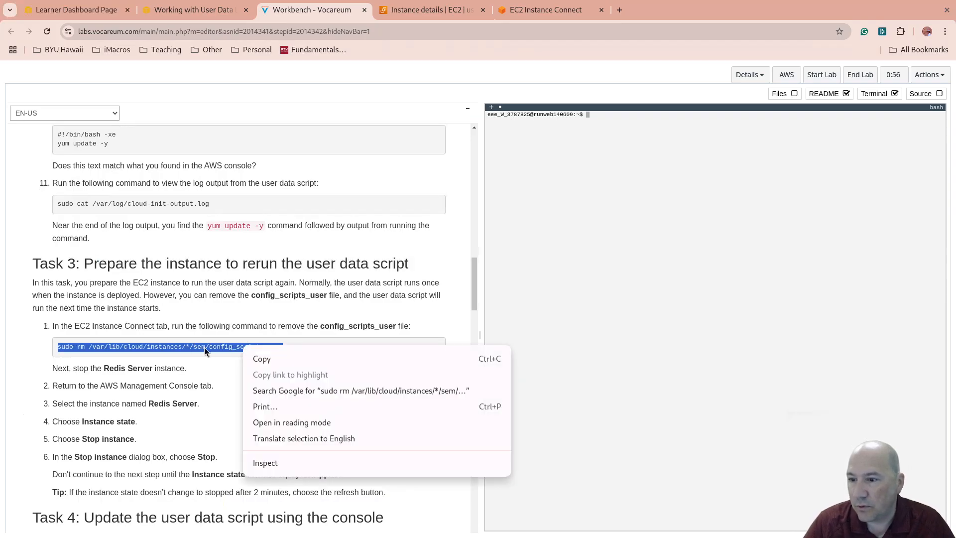
{"action": "left_click", "coordinate": [264, 359]}
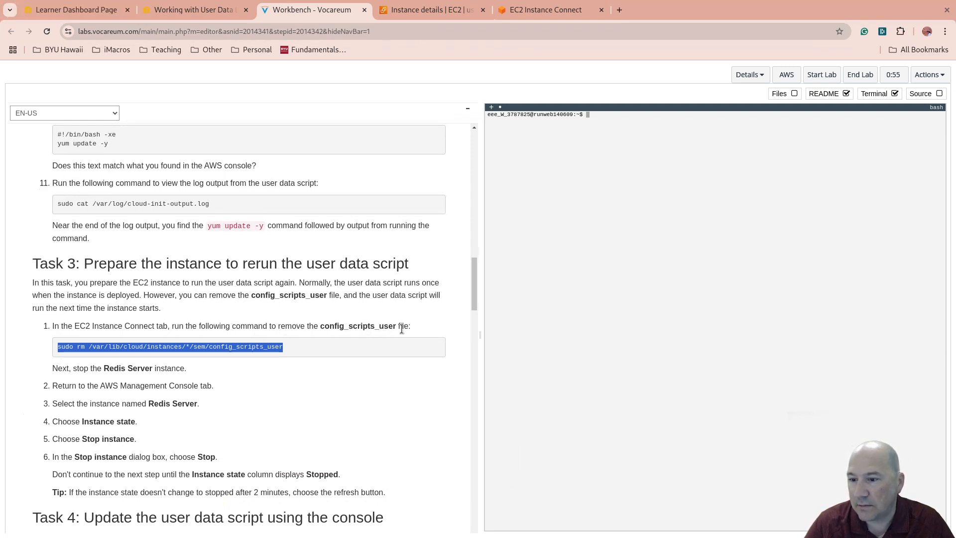
{"action": "left_click", "coordinate": [515, 9]}
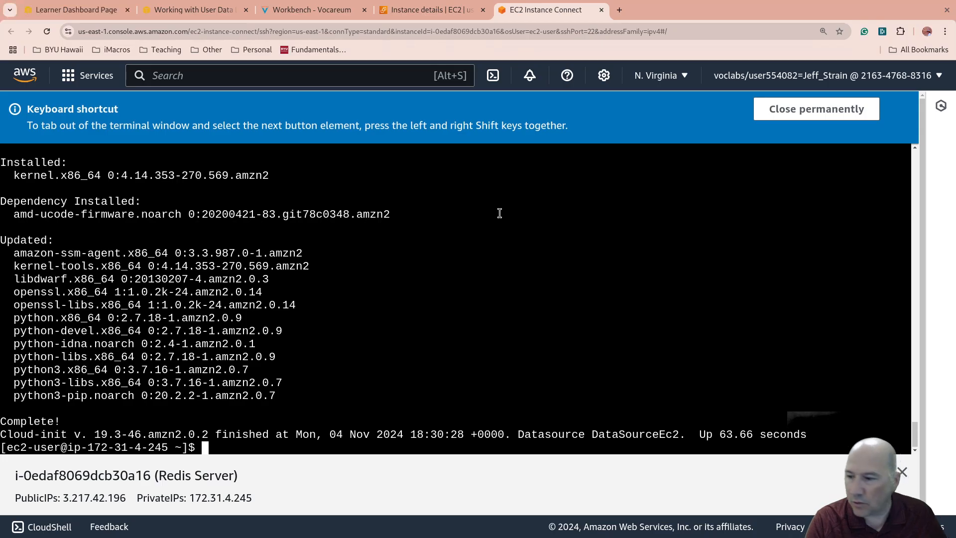
{"action": "key", "text": "ctrl+shift+v"}
{"action": "key", "text": "ctrl+c"}
{"action": "key", "text": "Return"}
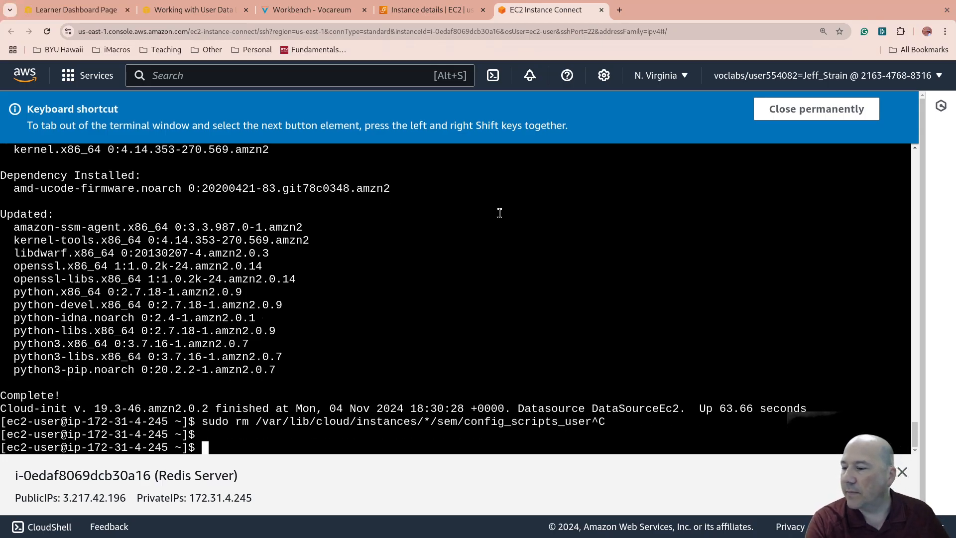
{"action": "type", "text": "cat "}
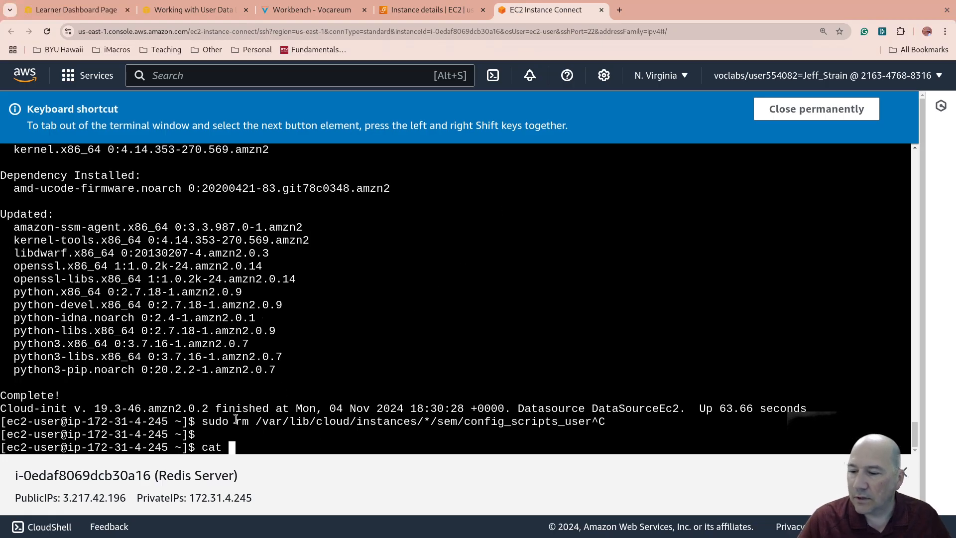
{"action": "type", "text": "\\\\\\\\"}
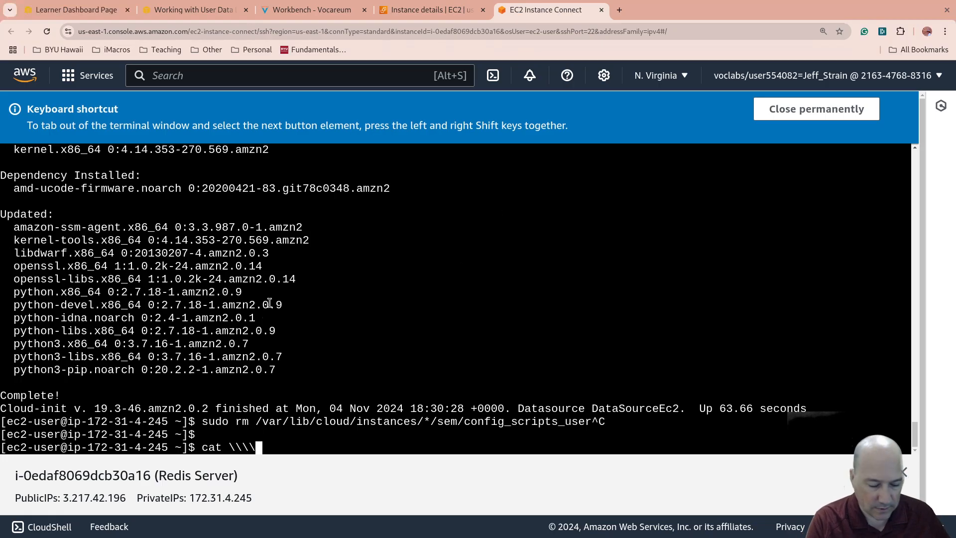
{"action": "key", "text": "BackSpace"}
{"action": "key", "text": "BackSpace"}
{"action": "key", "text": "BackSpace"}
{"action": "key", "text": "BackSpace"}
{"action": "key", "text": "BackSpace"}
{"action": "key", "text": "BackSpace"}
{"action": "key", "text": "BackSpace"}
{"action": "key", "text": "BackSpace"}
Display the contents of the config_scripts_user file with "sudo cat /var/lib/cloud/instances/*/sem/config_scripts_user"
{"action": "type", "text": "sudo "}
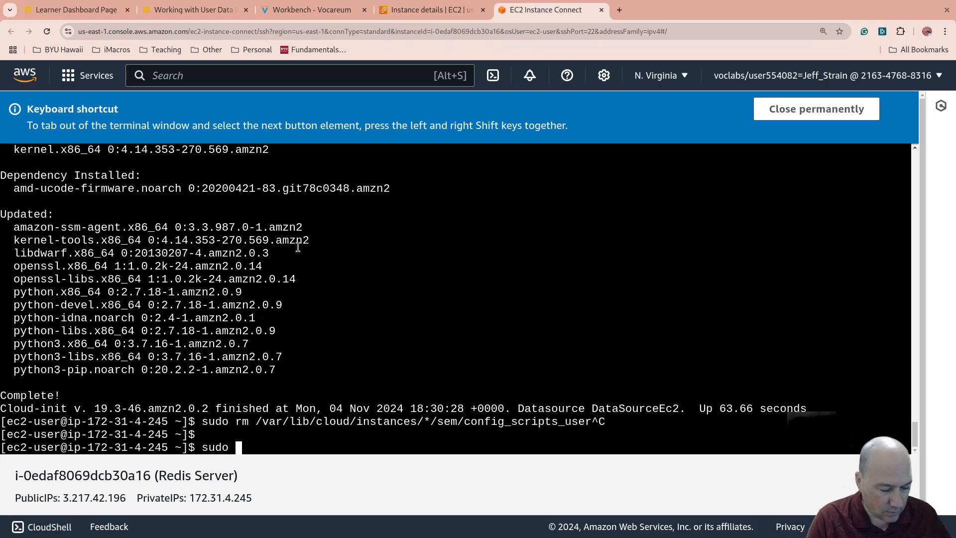
{"action": "type", "text": "cat"}
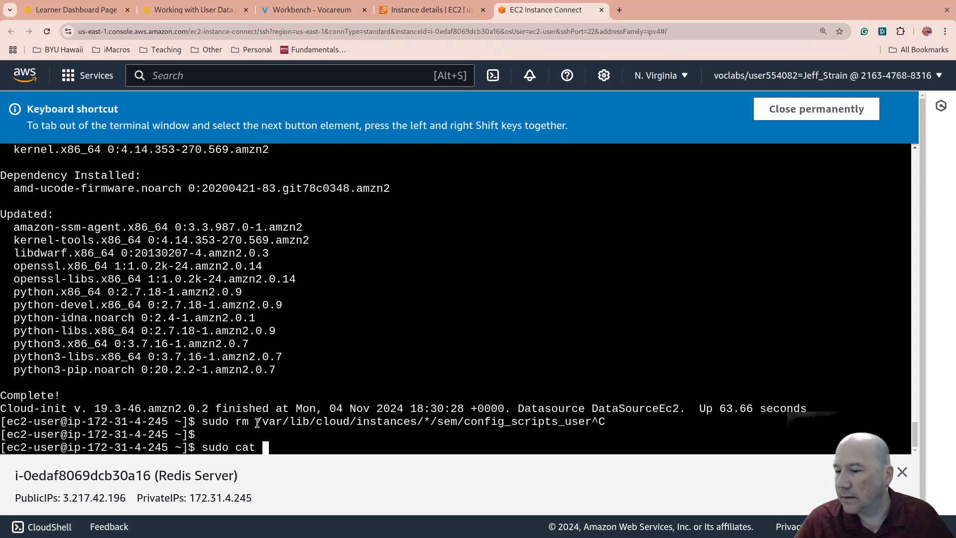
{"action": "left_click_drag", "start_coordinate": [257, 422], "coordinate": [589, 425]}
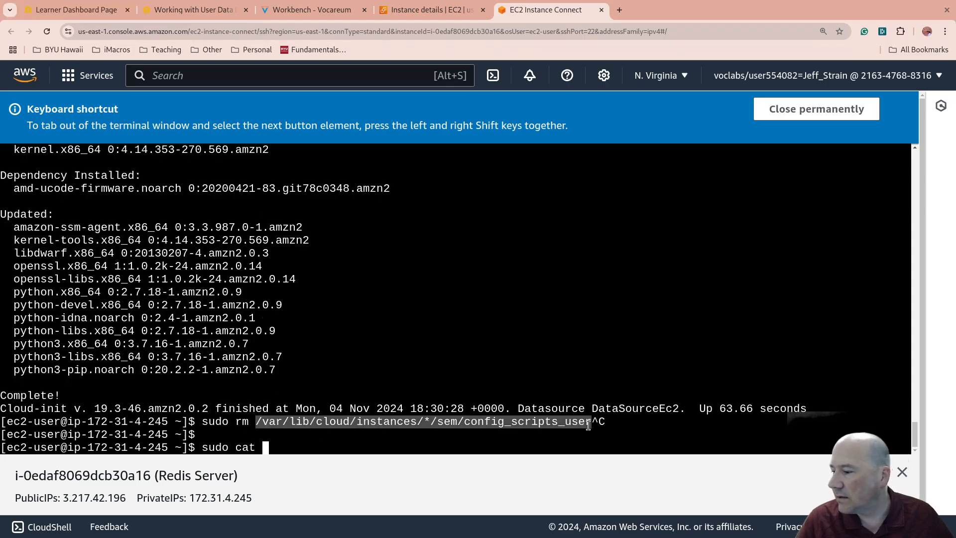
{"action": "middle_click", "coordinate": [565, 350]}
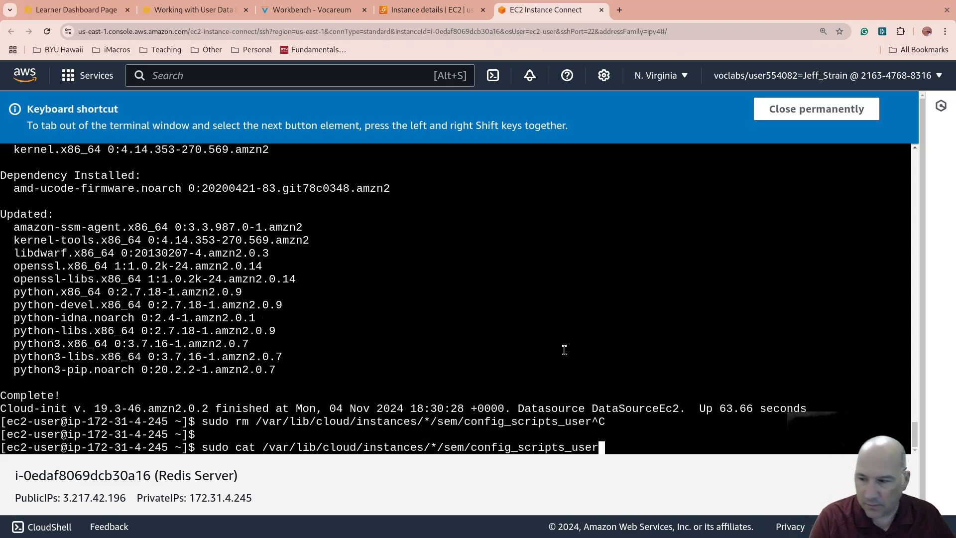
{"action": "key", "text": "Return"}
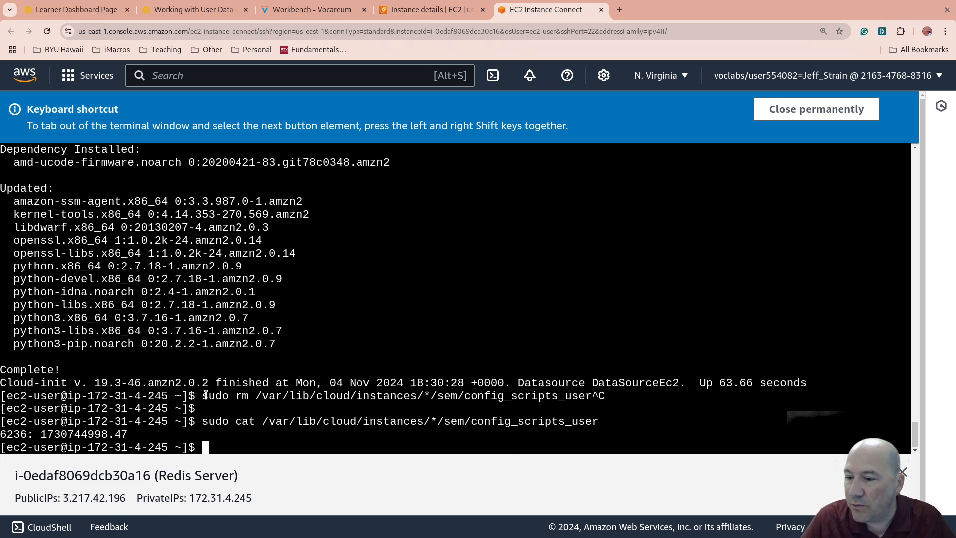
{"action": "middle_click", "coordinate": [374, 292]}
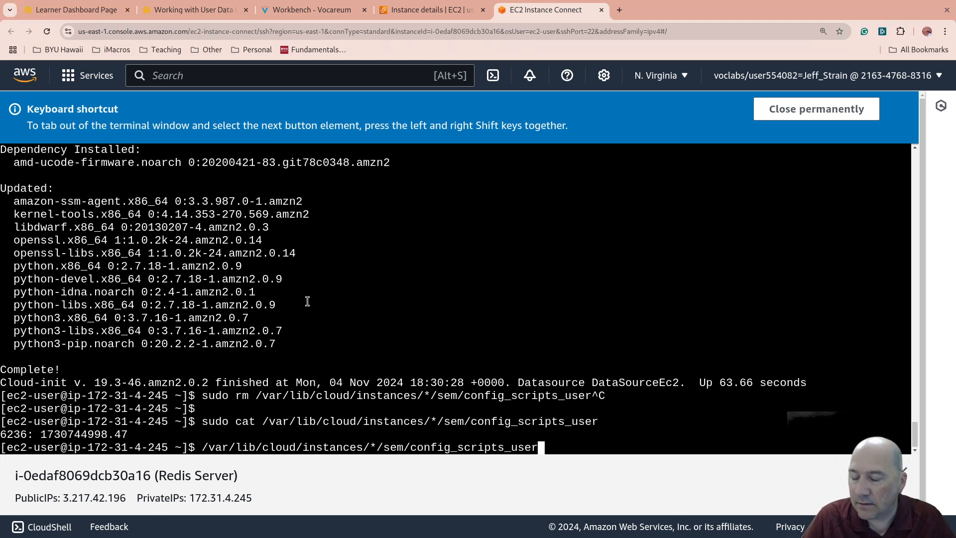
{"action": "key", "text": "ctrl+c"}
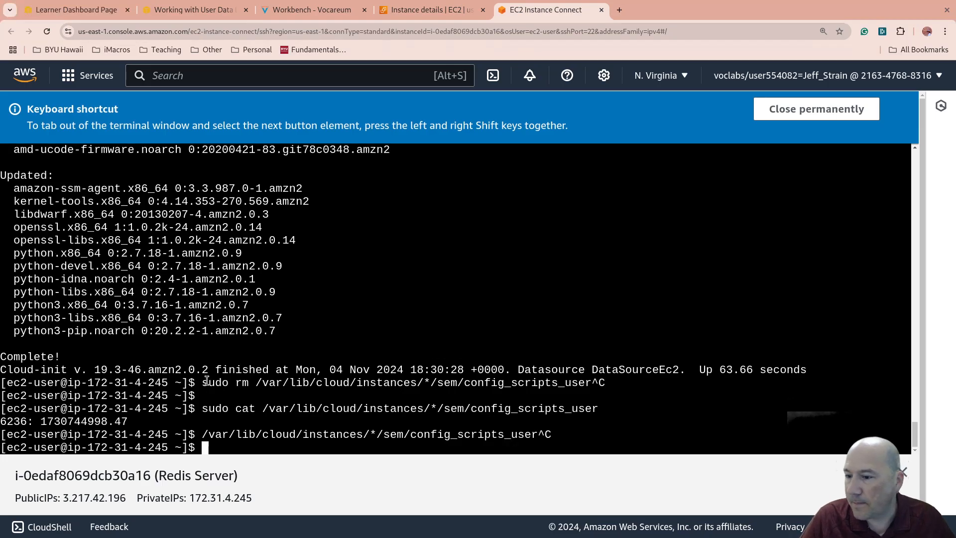
Remove the config_scripts_user file by running "sudo rm /var/lib/cloud/instances/*/sem/config_scripts_user" in the terminal
{"action": "left_click_drag", "start_coordinate": [205, 384], "coordinate": [269, 383]}
{"action": "left_click", "coordinate": [588, 383]}
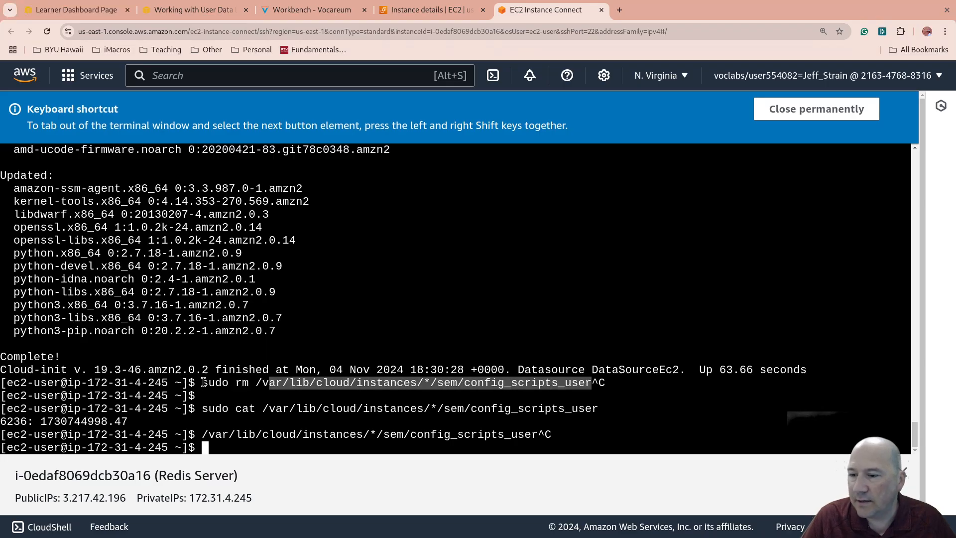
{"action": "left_click", "coordinate": [384, 292]}
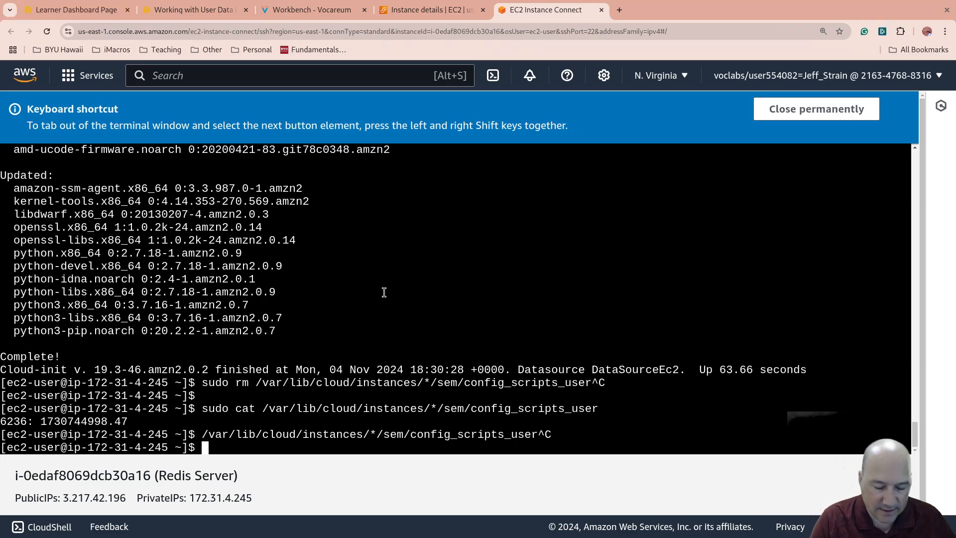
{"action": "key", "text": "ctrl+v"}
{"action": "key", "text": "Return"}
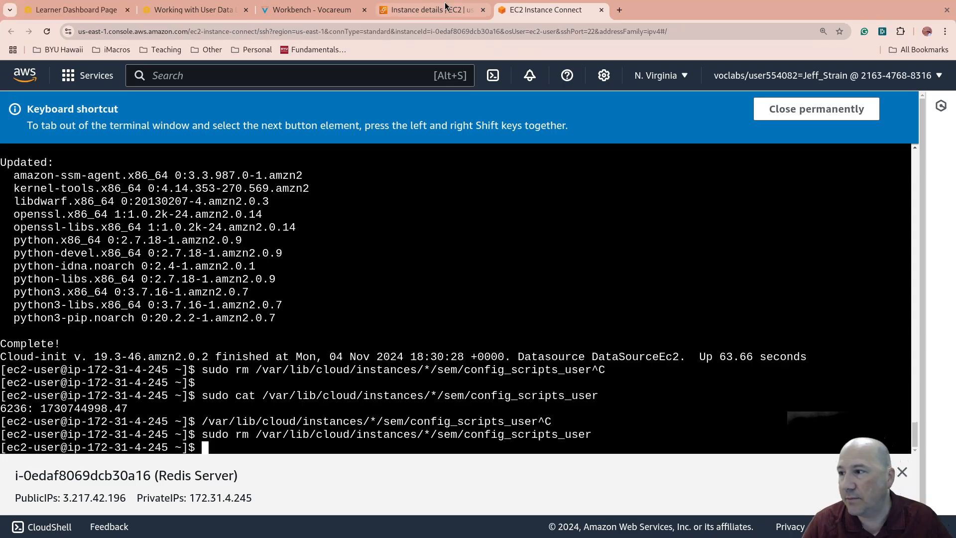
Check the remaining Task 3 steps in the lab instructions and stop the Redis Server instance in the EC2 console
{"action": "left_click", "coordinate": [431, 10]}
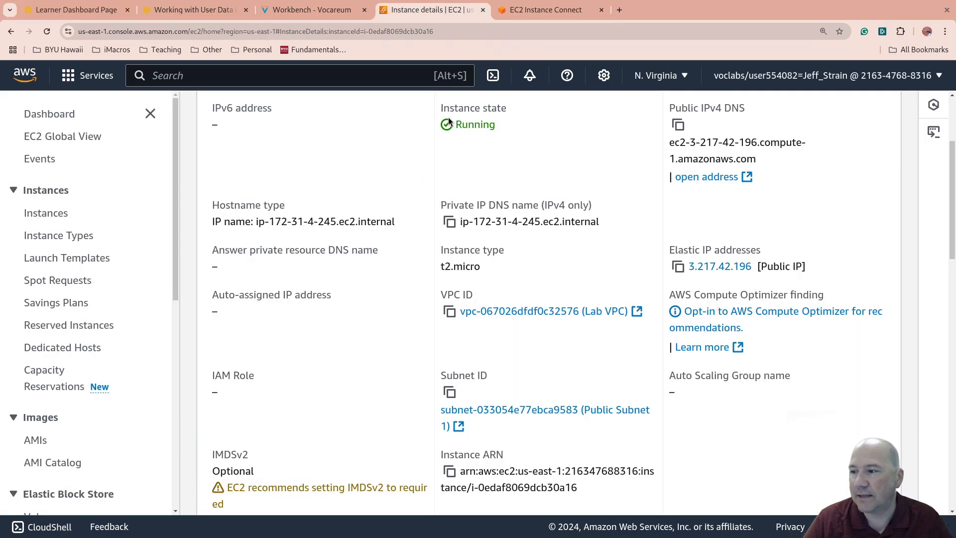
{"action": "left_click", "coordinate": [319, 10]}
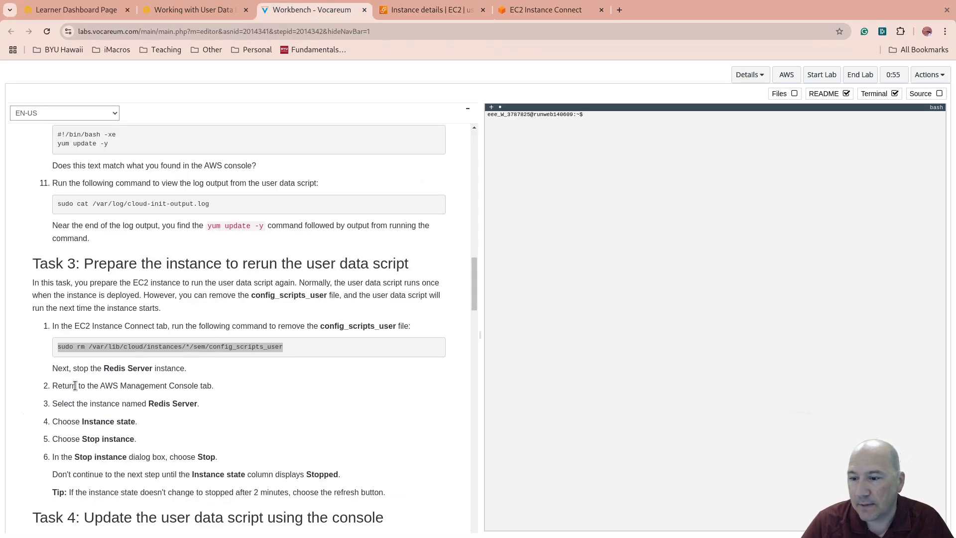
{"action": "left_click_drag", "start_coordinate": [69, 403], "coordinate": [178, 405]}
{"action": "scroll", "coordinate": [108, 425], "scroll_direction": "down", "scroll_amount": 3}
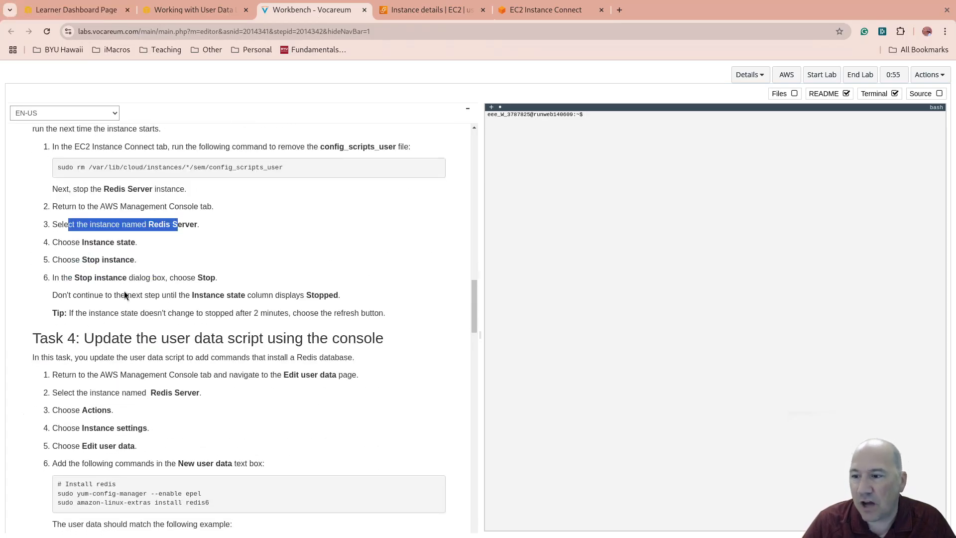
{"action": "left_click", "coordinate": [548, 10]}
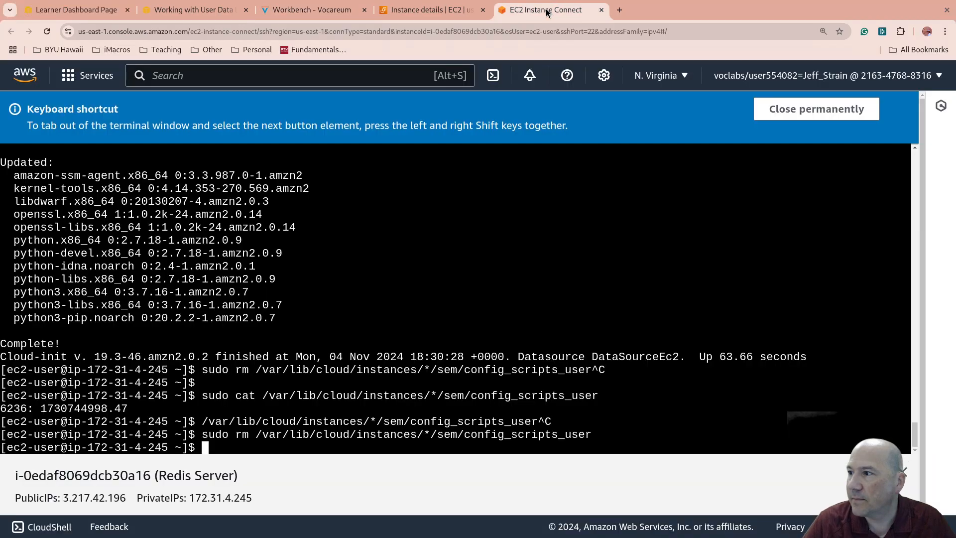
{"action": "left_click", "coordinate": [465, 11]}
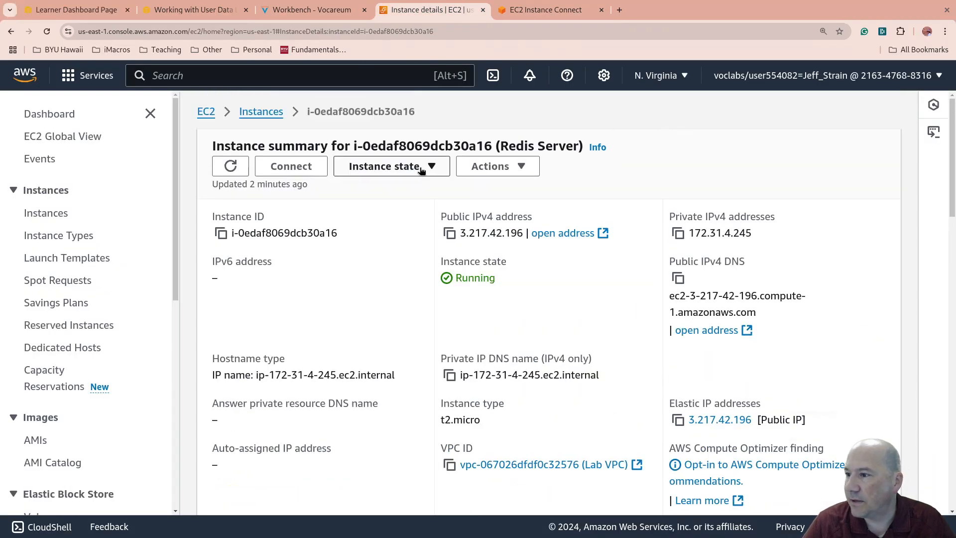
{"action": "left_click", "coordinate": [392, 166]}
{"action": "left_click", "coordinate": [393, 187]}
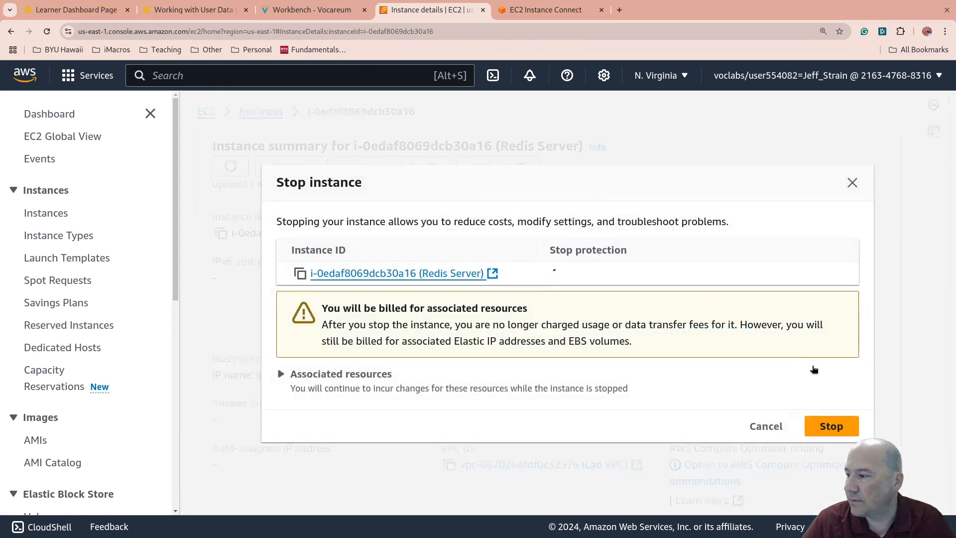
{"action": "left_click", "coordinate": [830, 426]}
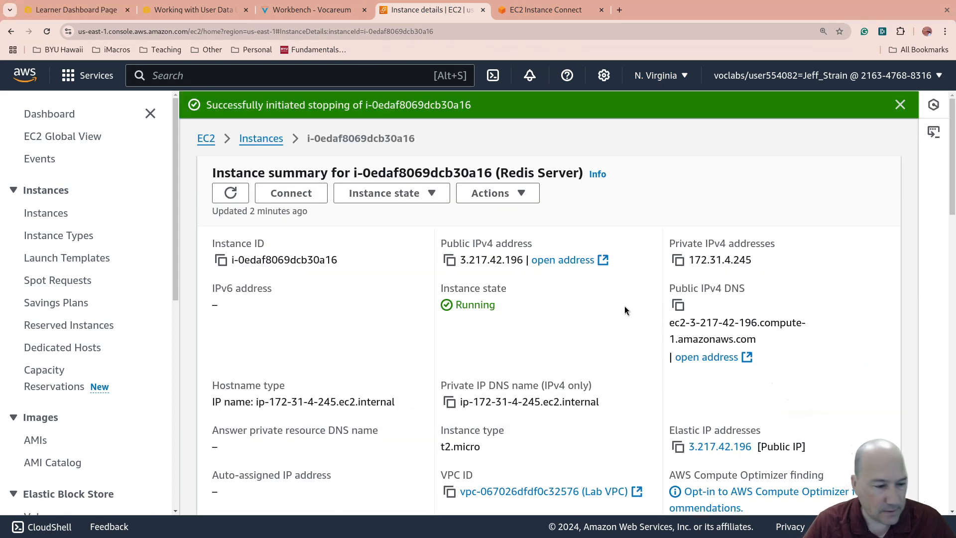
Copy the three-line "# Install redis" command block from Task 4 step 6 of the lab instructions
{"action": "left_click", "coordinate": [200, 9]}
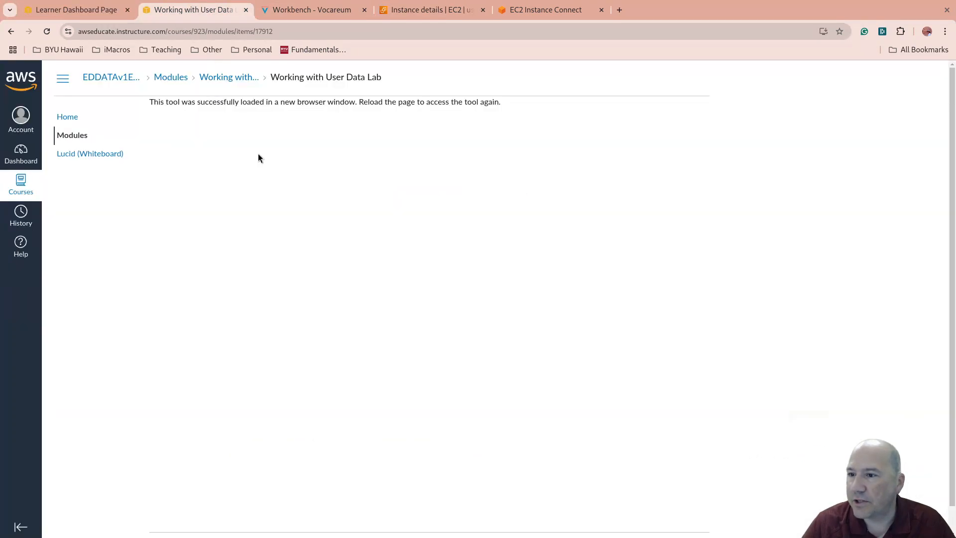
{"action": "left_click", "coordinate": [311, 9]}
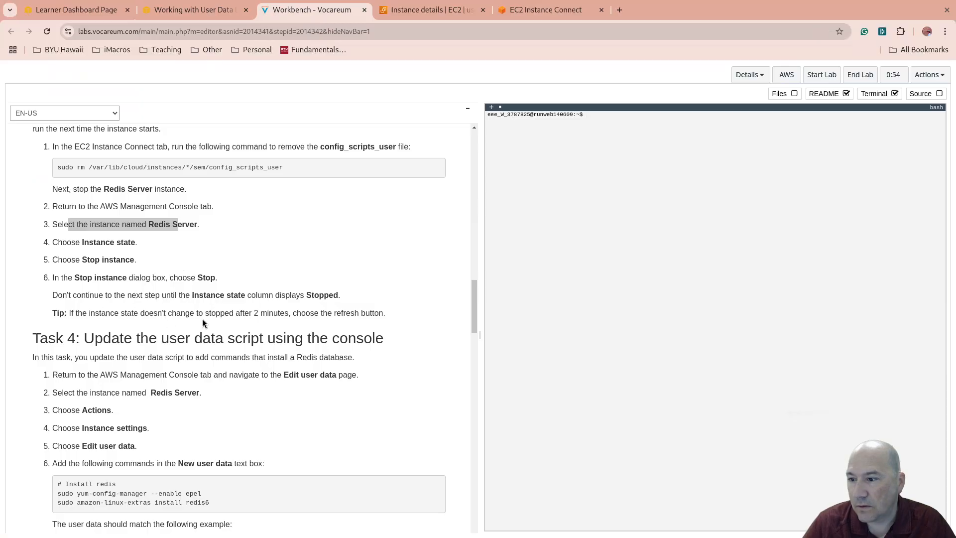
{"action": "left_click_drag", "start_coordinate": [206, 314], "coordinate": [398, 313]}
{"action": "scroll", "coordinate": [211, 315], "scroll_direction": "down", "scroll_amount": 3}
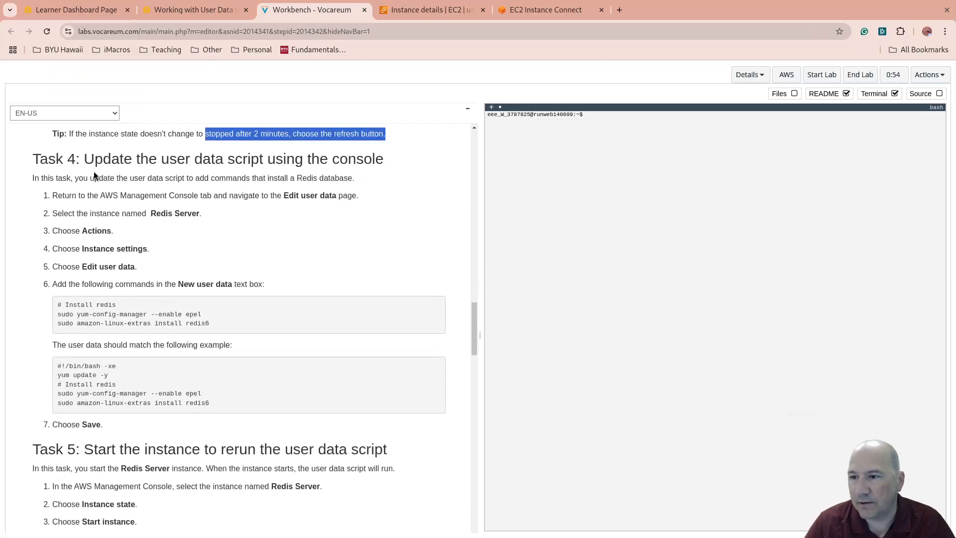
{"action": "left_click_drag", "start_coordinate": [84, 158], "coordinate": [362, 163]}
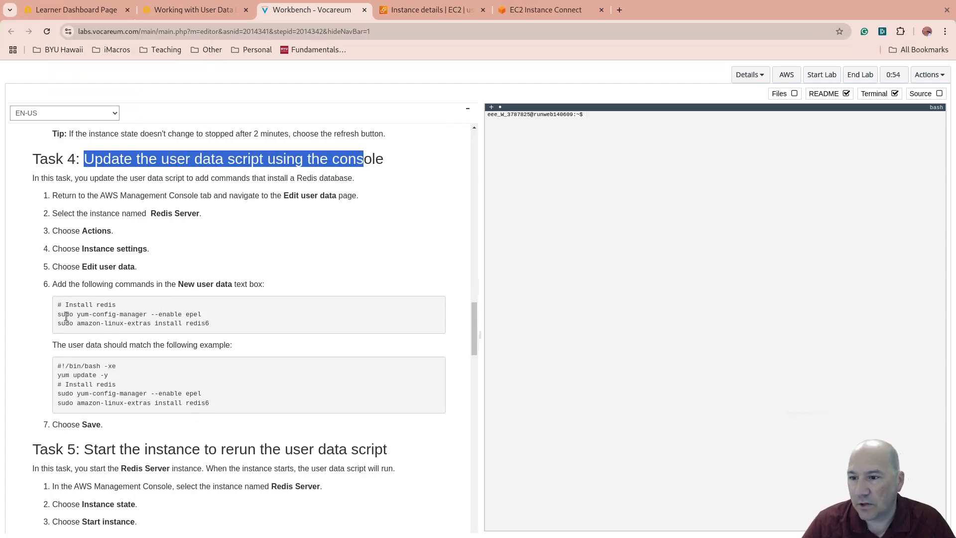
{"action": "left_click", "coordinate": [58, 303]}
{"action": "left_click_drag", "start_coordinate": [57, 303], "coordinate": [241, 327]}
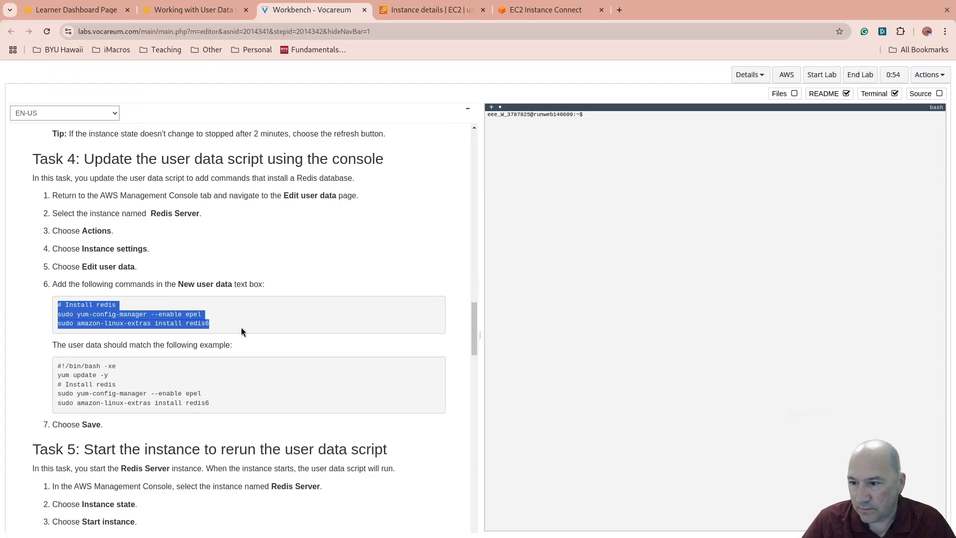
{"action": "right_click", "coordinate": [168, 319]}
{"action": "left_click", "coordinate": [187, 332]}
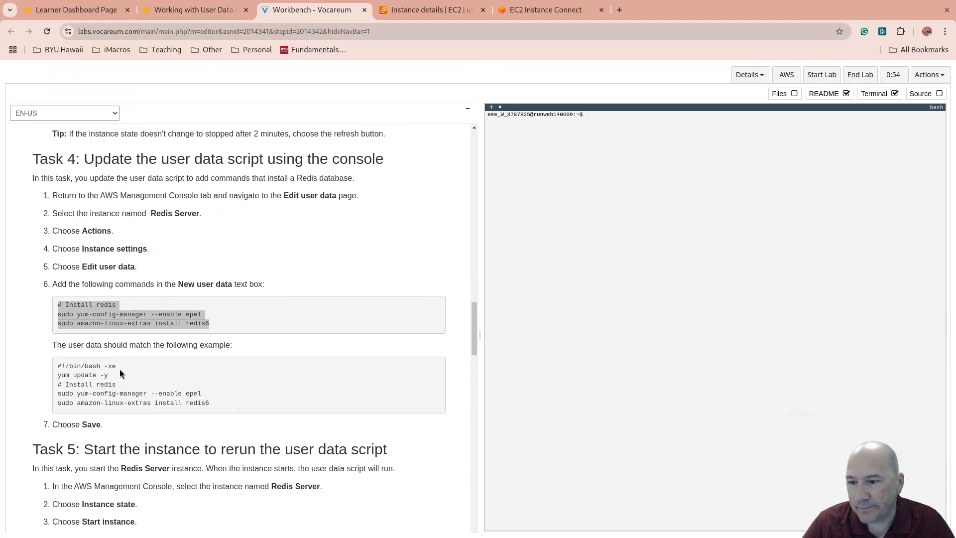
Return to the EC2 console and open the Edit user data page for the stopped Redis Server instance
{"action": "scroll", "coordinate": [171, 345], "scroll_direction": "down", "scroll_amount": 3}
{"action": "scroll", "coordinate": [211, 335], "scroll_direction": "down", "scroll_amount": 4}
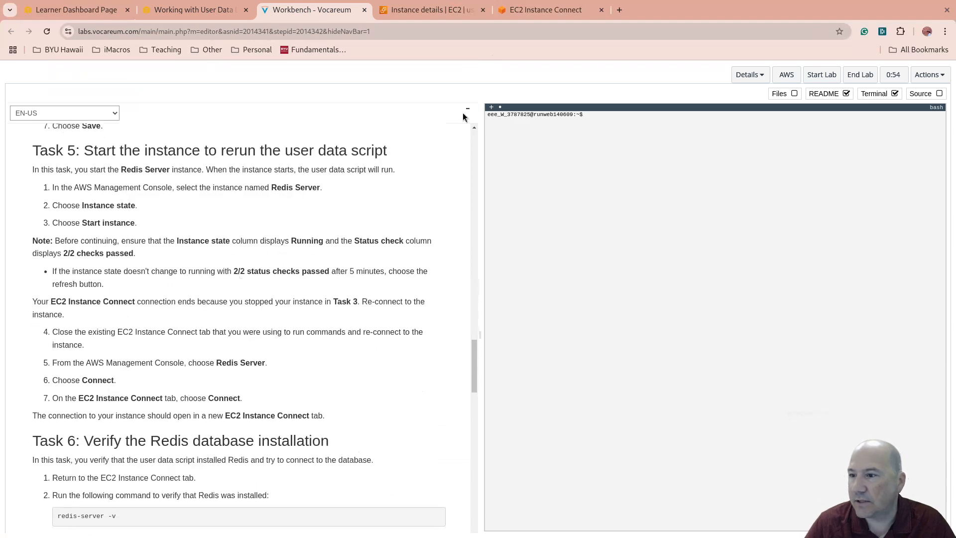
{"action": "left_click", "coordinate": [436, 11]}
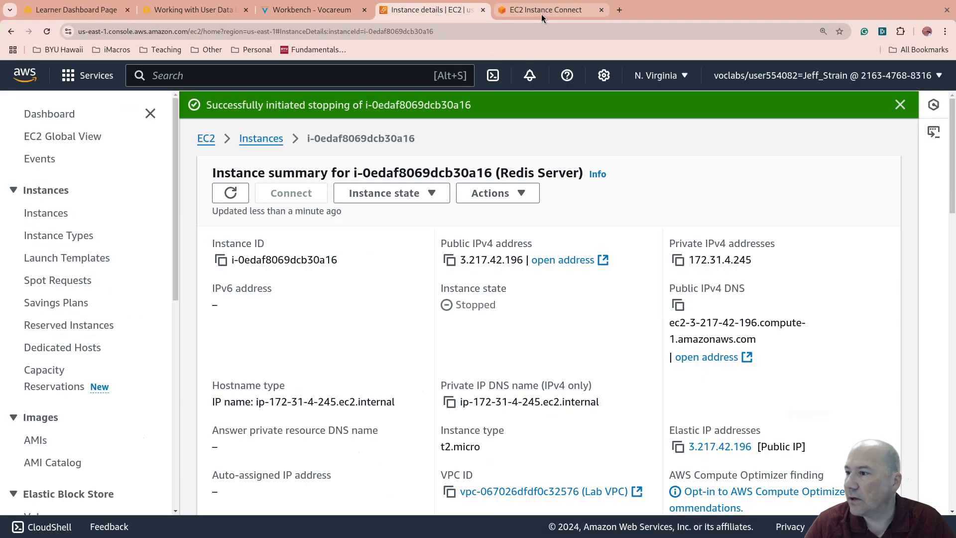
{"action": "left_click", "coordinate": [518, 195]}
{"action": "left_click", "coordinate": [436, 226]}
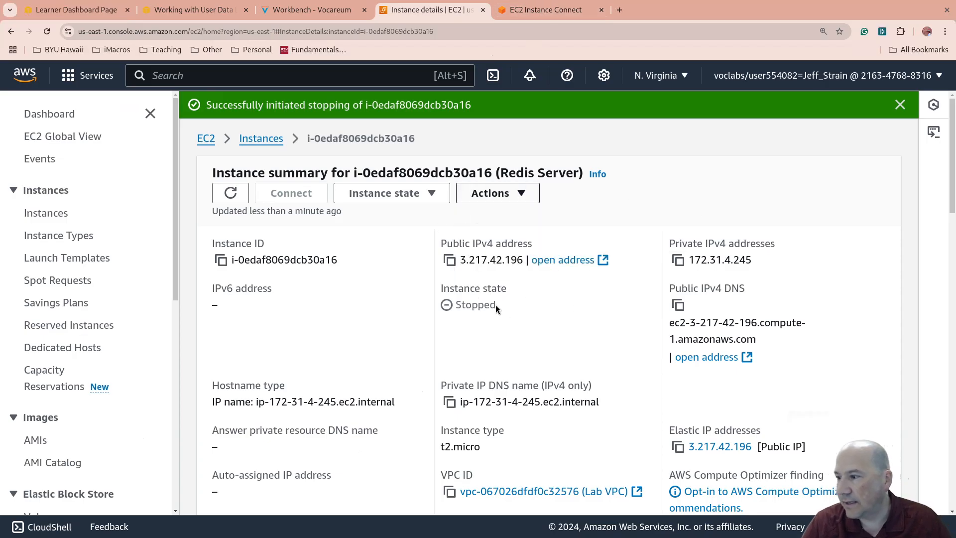
{"action": "left_click", "coordinate": [521, 194]}
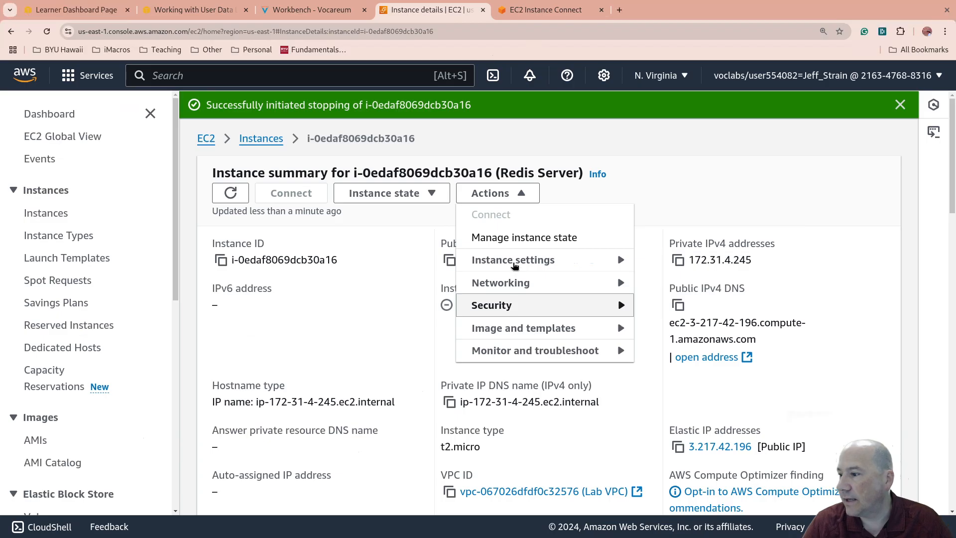
{"action": "mouse_move", "coordinate": [515, 265]}
{"action": "scroll", "coordinate": [737, 301], "scroll_direction": "down", "scroll_amount": 3}
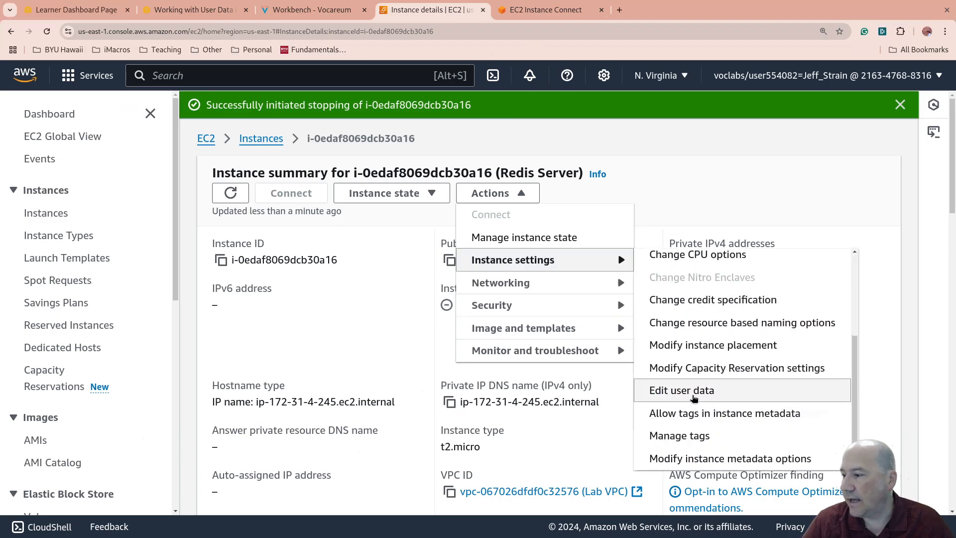
{"action": "left_click", "coordinate": [694, 395]}
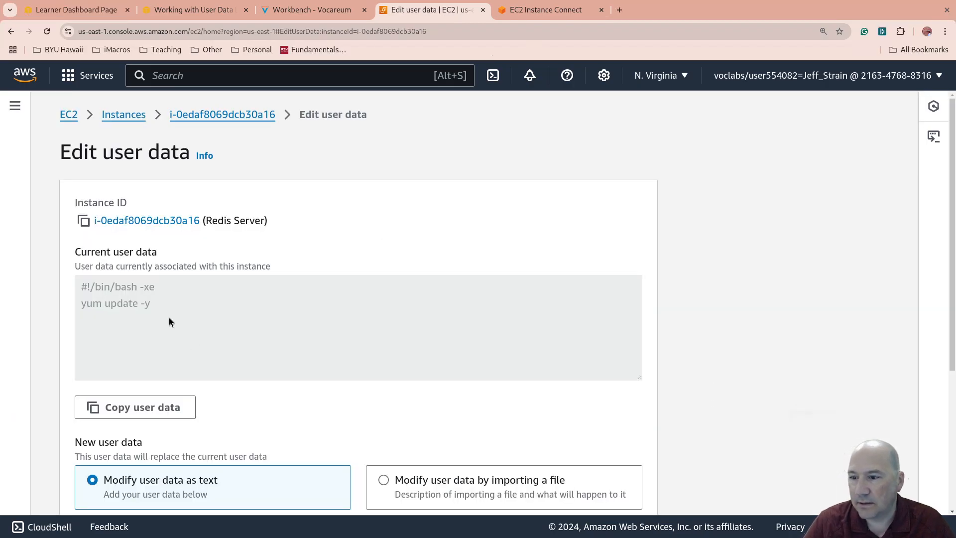
Append the copied Redis install commands below "yum update -y" in the new user data and save the script
{"action": "scroll", "coordinate": [149, 259], "scroll_direction": "down", "scroll_amount": 4}
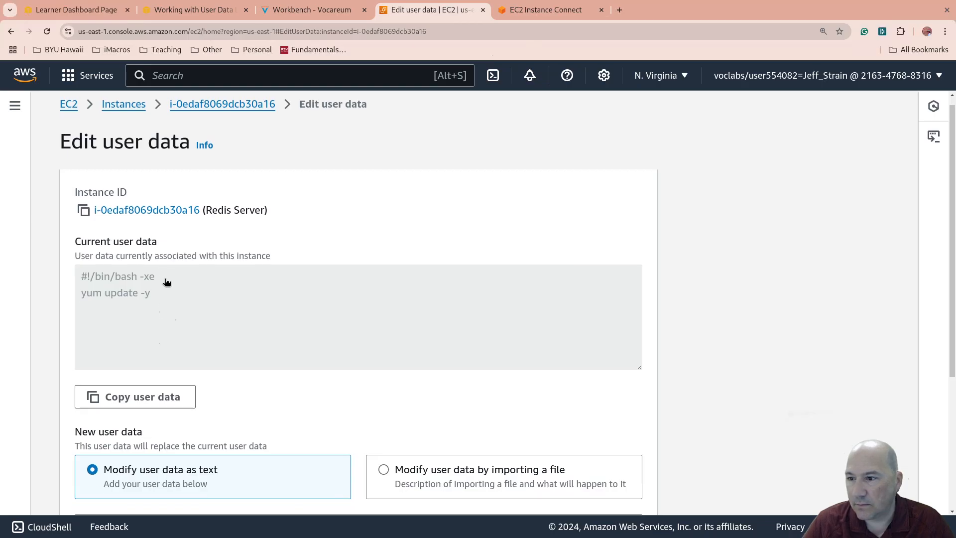
{"action": "left_click", "coordinate": [160, 338]}
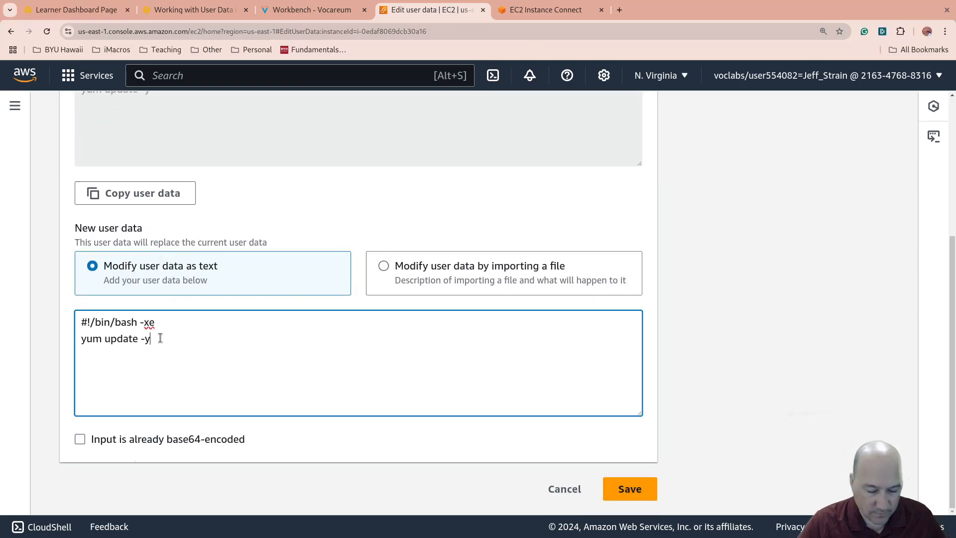
{"action": "key", "text": "ctrl+v"}
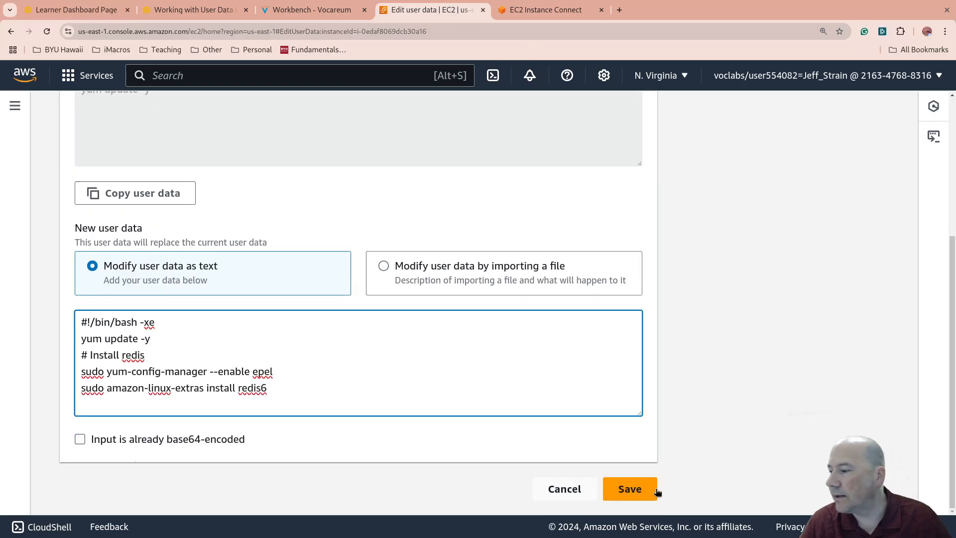
{"action": "left_click", "coordinate": [628, 489]}
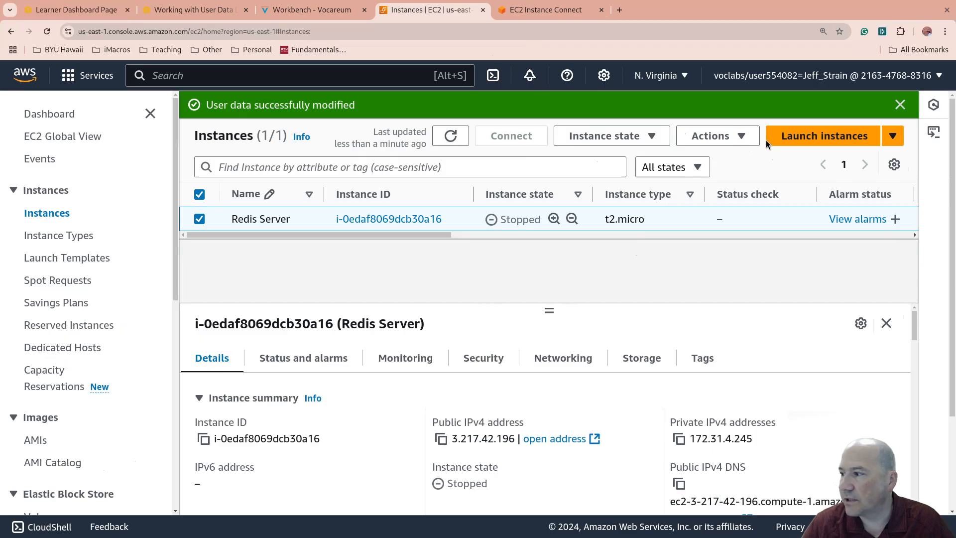
Reopen the Redis Server's Edit user data page to check the saved script
{"action": "left_click", "coordinate": [734, 145]}
{"action": "mouse_move", "coordinate": [739, 228]}
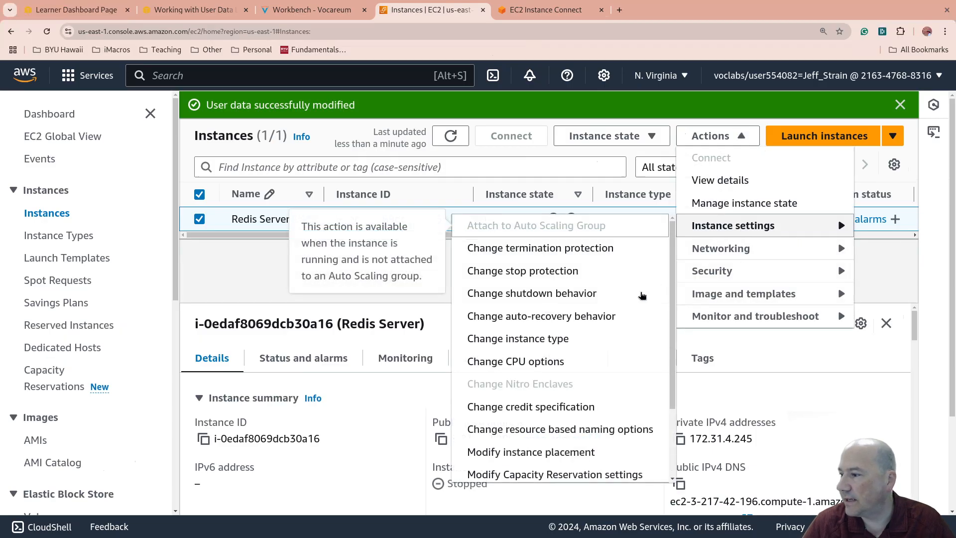
{"action": "scroll", "coordinate": [516, 386], "scroll_direction": "down", "scroll_amount": 3}
{"action": "left_click", "coordinate": [516, 379]}
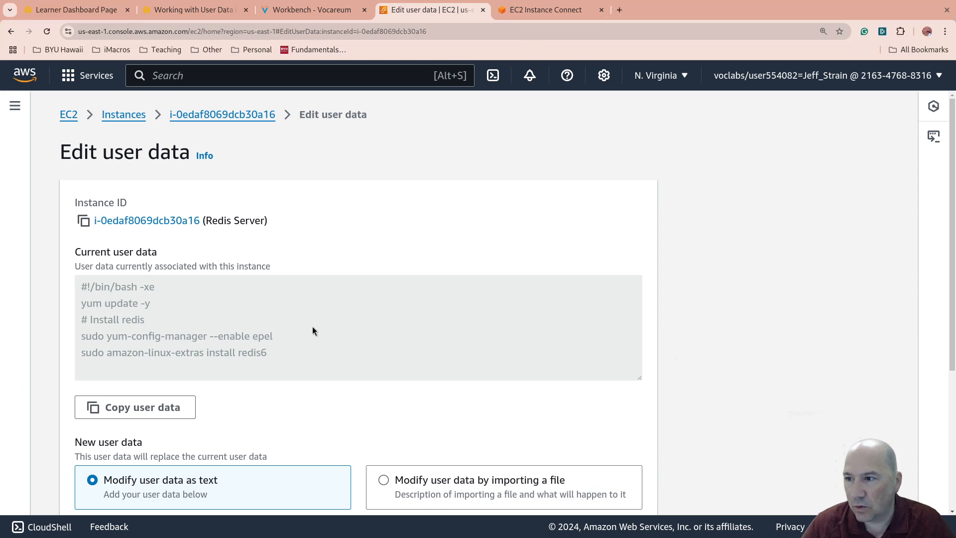
Return to the Redis Server's instance summary and start the instance
{"action": "left_click", "coordinate": [206, 115]}
{"action": "left_click", "coordinate": [405, 166]}
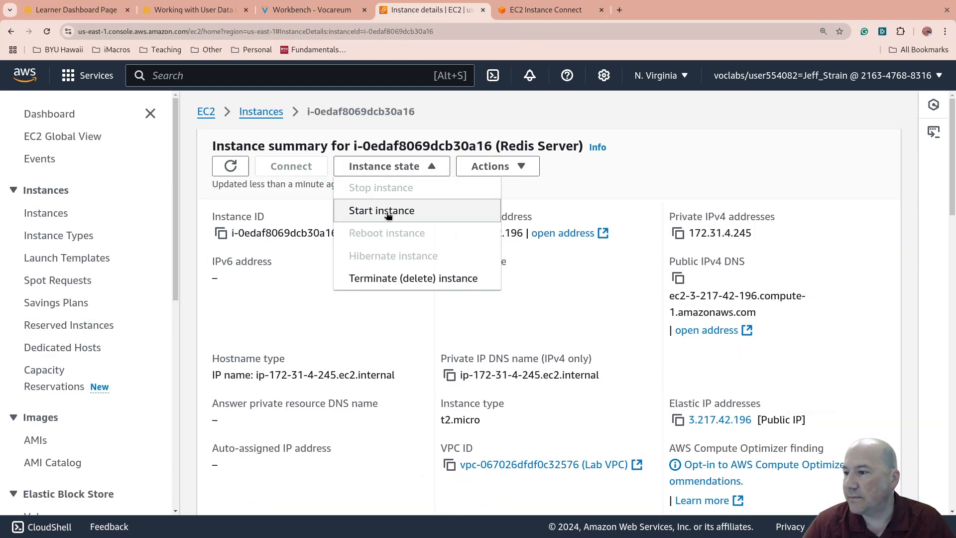
{"action": "left_click", "coordinate": [417, 211]}
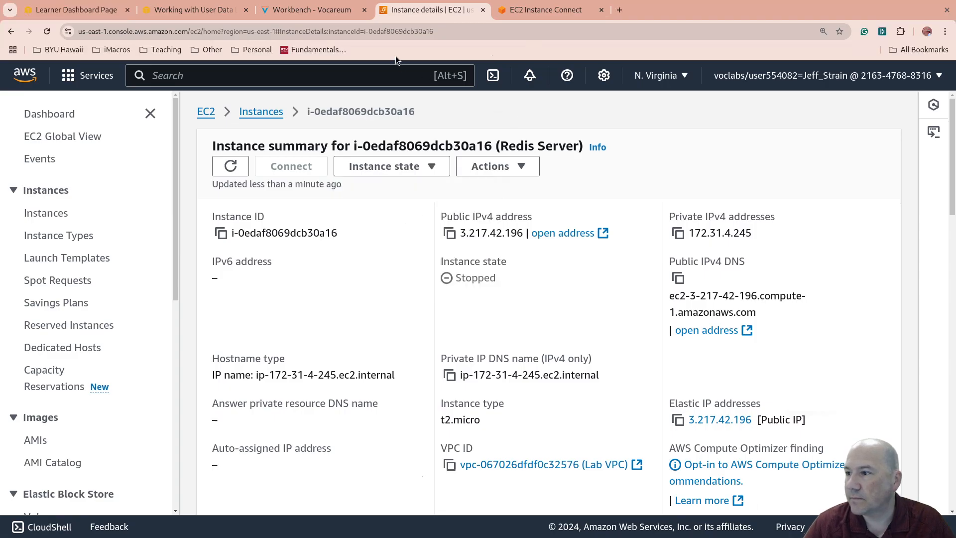
Close the old EC2 Instance Connect session and reconnect to the Redis Server through EC2 Instance Connect as ec2-user
{"action": "left_click", "coordinate": [531, 10]}
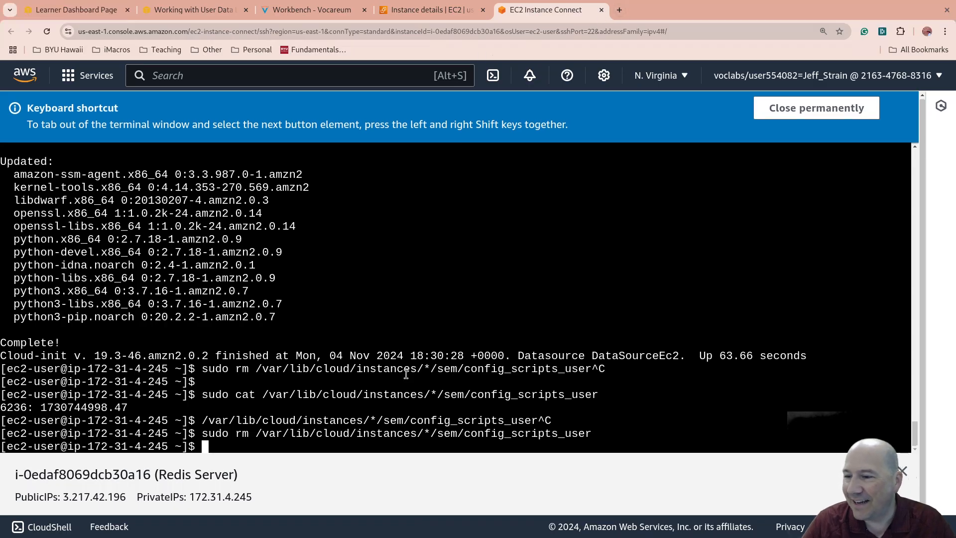
{"action": "left_click", "coordinate": [602, 10]}
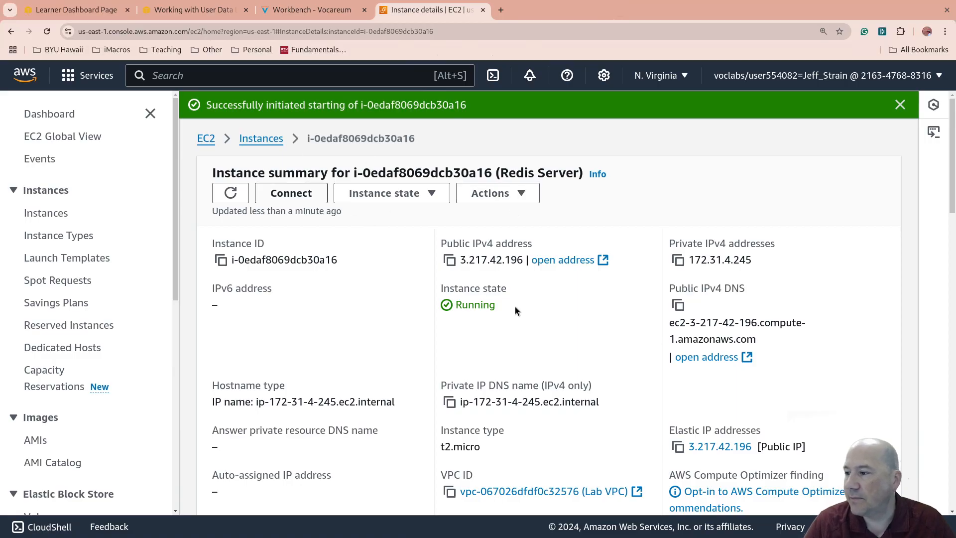
{"action": "left_click", "coordinate": [295, 194]}
{"action": "scroll", "coordinate": [321, 295], "scroll_direction": "down", "scroll_amount": 3}
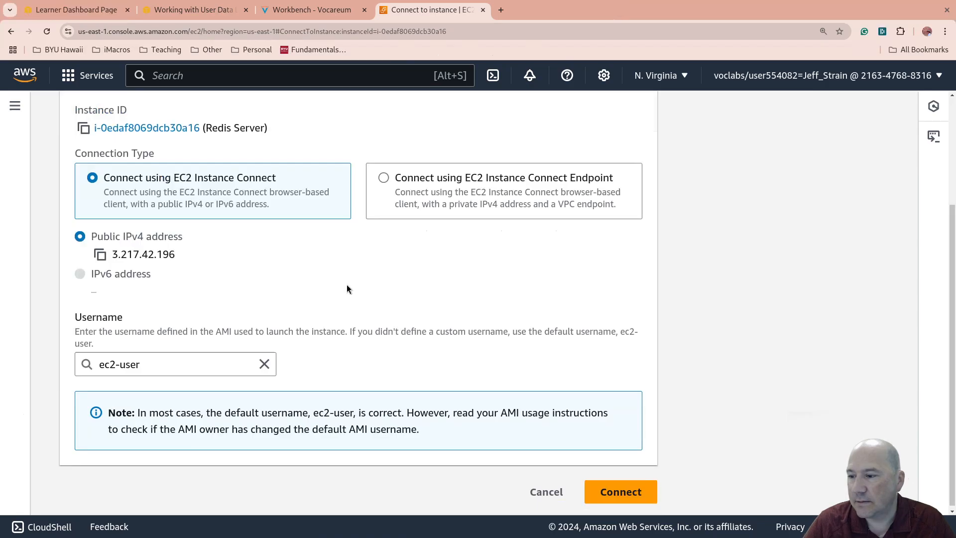
{"action": "left_click", "coordinate": [618, 491]}
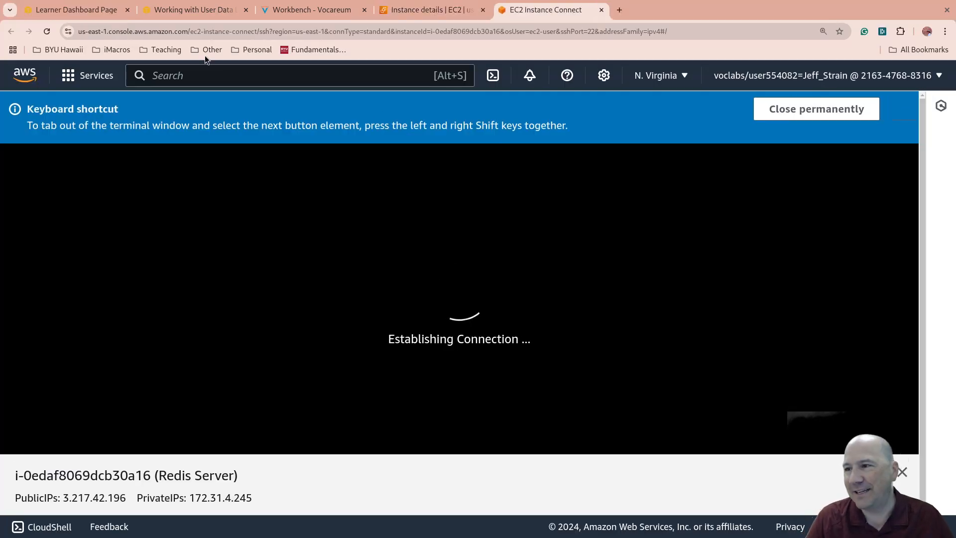
Return to the lab instructions and copy the Task 2 log command "sudo cat /var/log/cloud-init-output.log"
{"action": "left_click", "coordinate": [402, 10]}
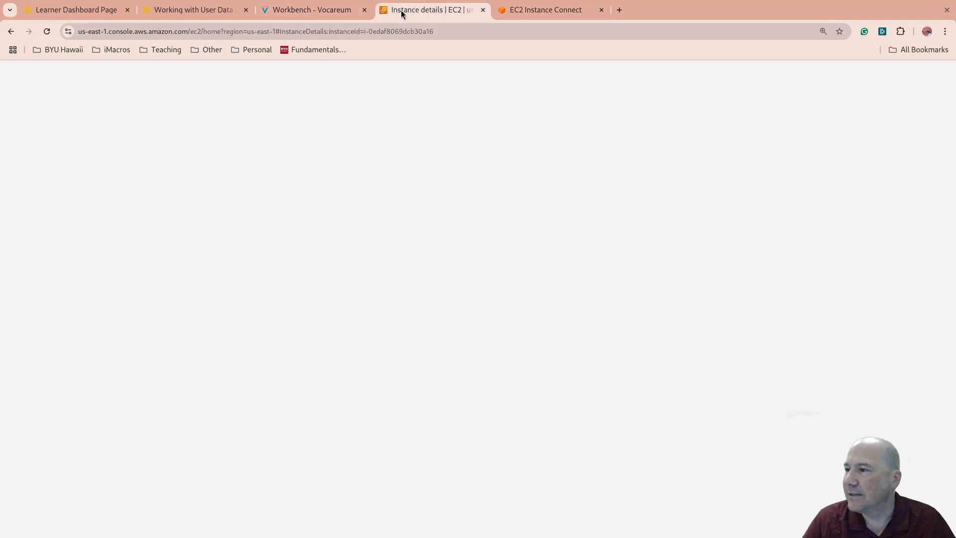
{"action": "left_click", "coordinate": [309, 10]}
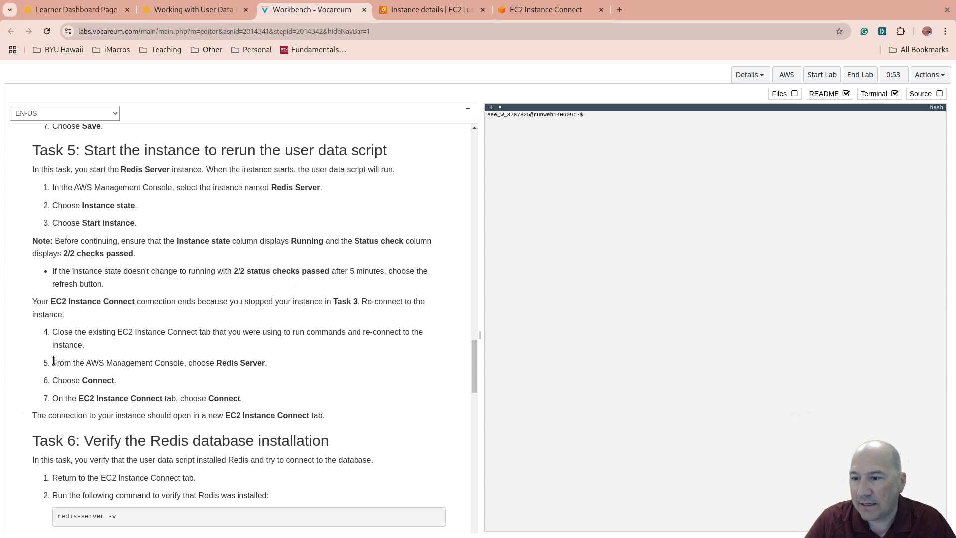
{"action": "left_click_drag", "start_coordinate": [53, 362], "coordinate": [271, 365]}
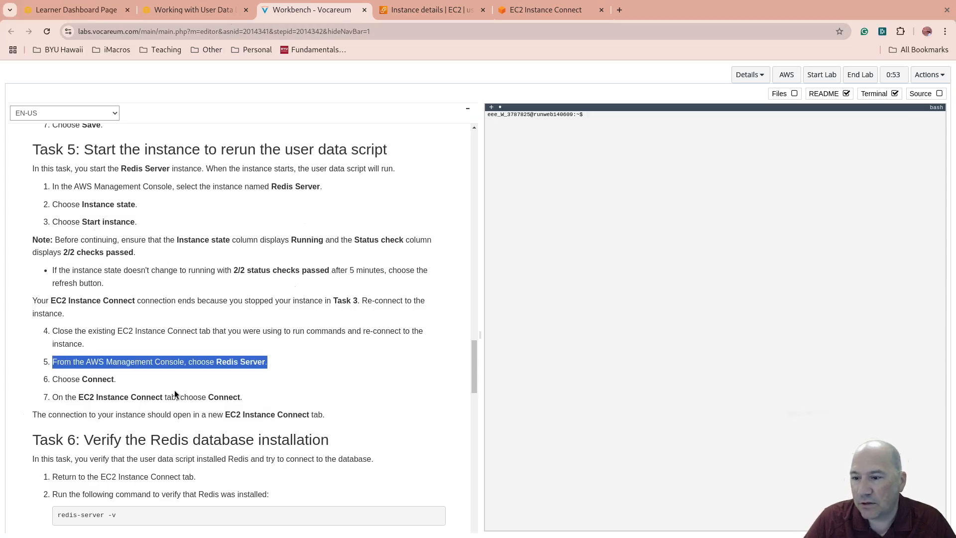
{"action": "scroll", "coordinate": [175, 393], "scroll_direction": "down", "scroll_amount": 4}
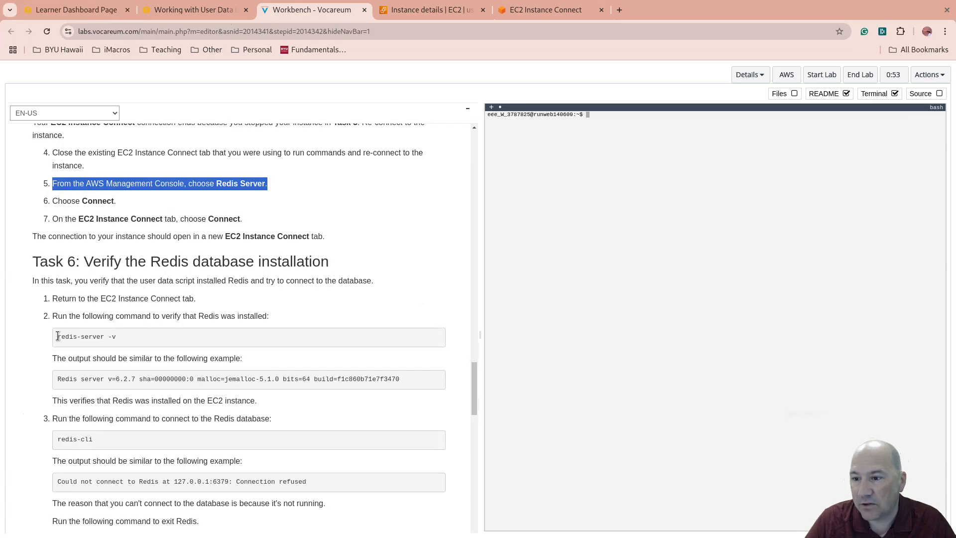
{"action": "left_click_drag", "start_coordinate": [58, 336], "coordinate": [148, 340]}
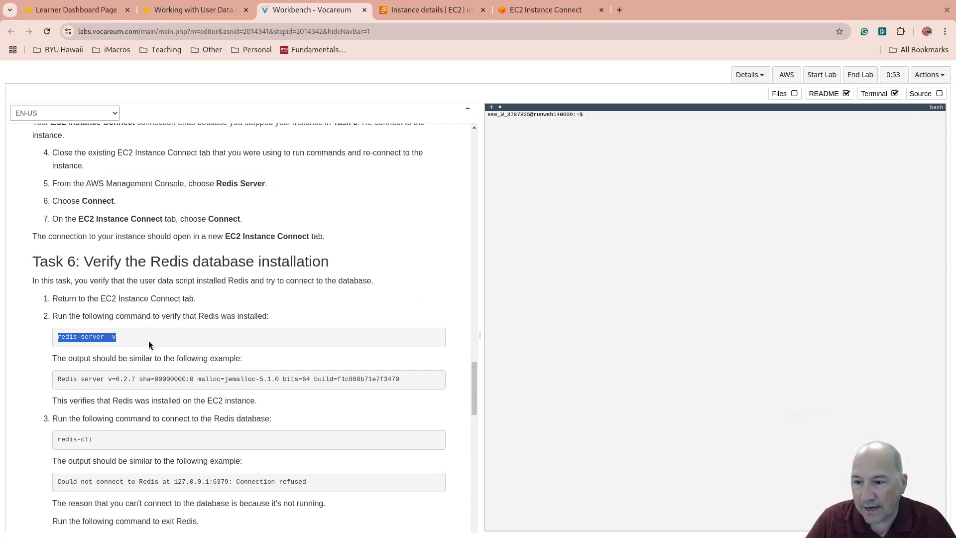
{"action": "scroll", "coordinate": [155, 337], "scroll_direction": "up", "scroll_amount": 10}
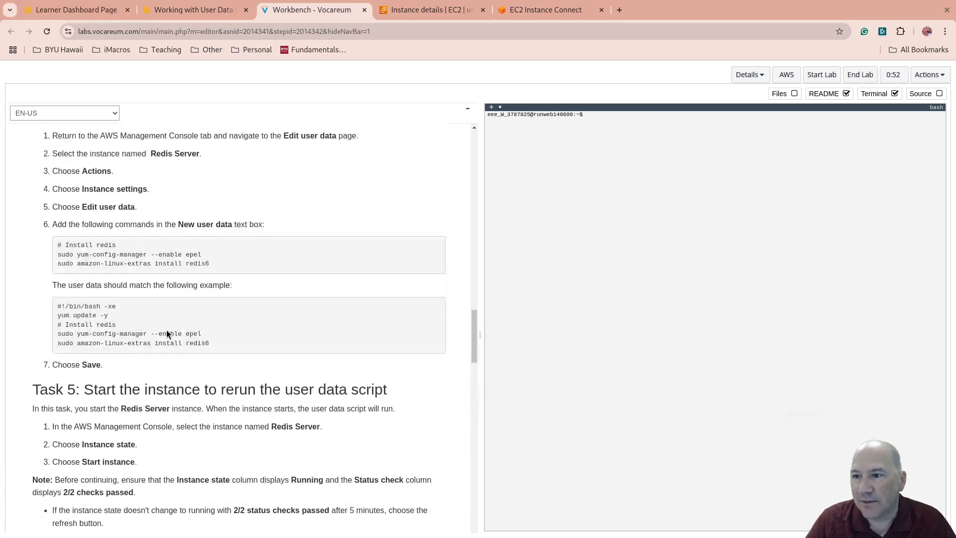
{"action": "scroll", "coordinate": [167, 329], "scroll_direction": "up", "scroll_amount": 15}
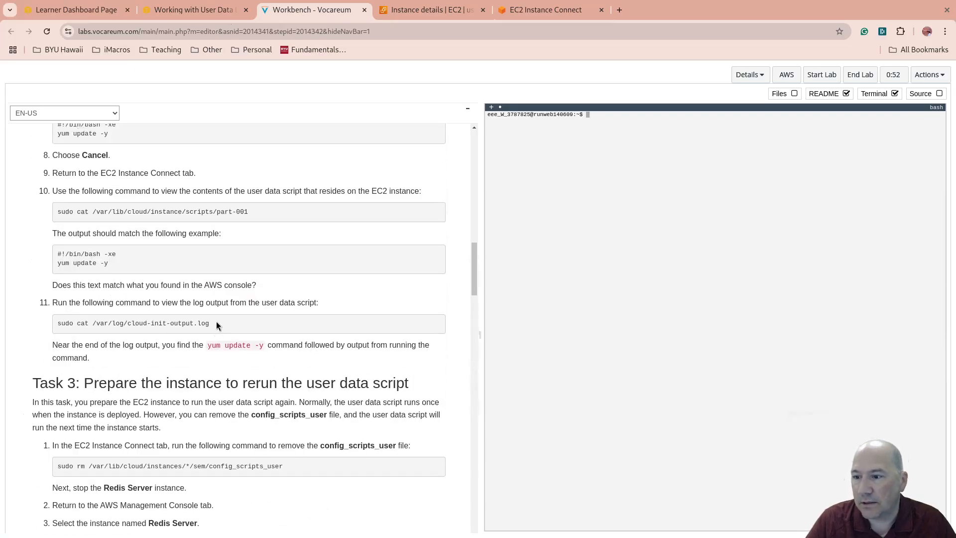
{"action": "left_click_drag", "start_coordinate": [215, 323], "coordinate": [59, 323]}
{"action": "right_click", "coordinate": [106, 324]}
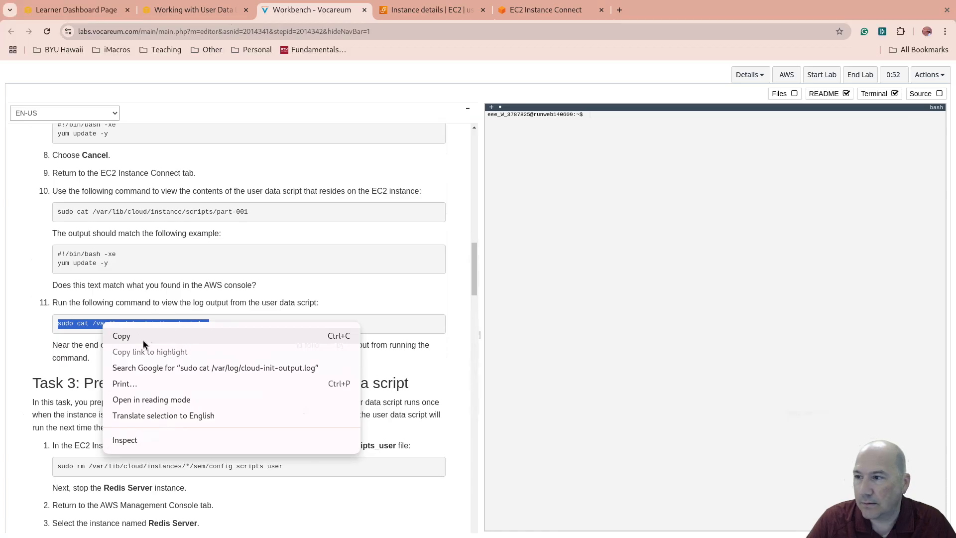
{"action": "left_click", "coordinate": [143, 337]}
Run the copied log command in the Redis Server terminal and examine the user data script's install output
{"action": "left_click", "coordinate": [535, 19]}
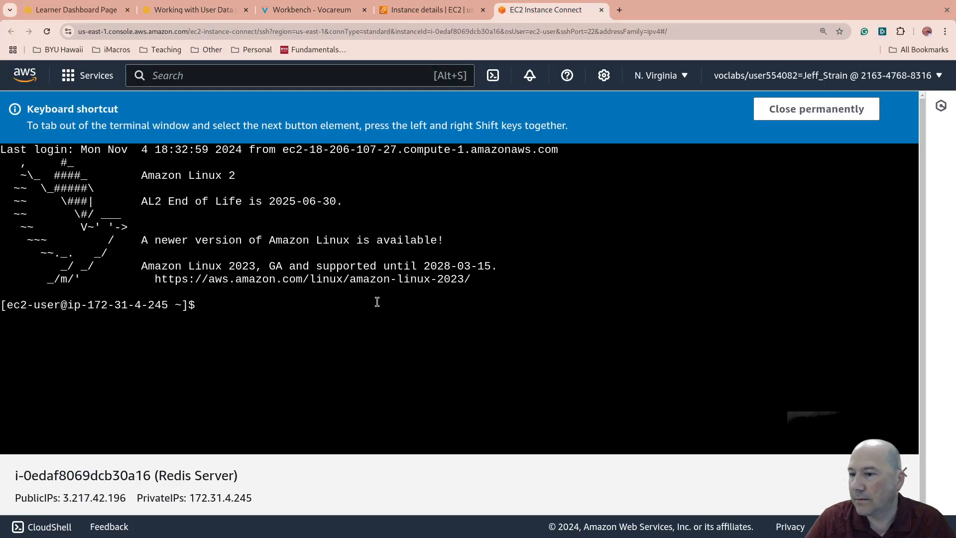
{"action": "key", "text": "ctrl+v"}
{"action": "key", "text": "Return"}
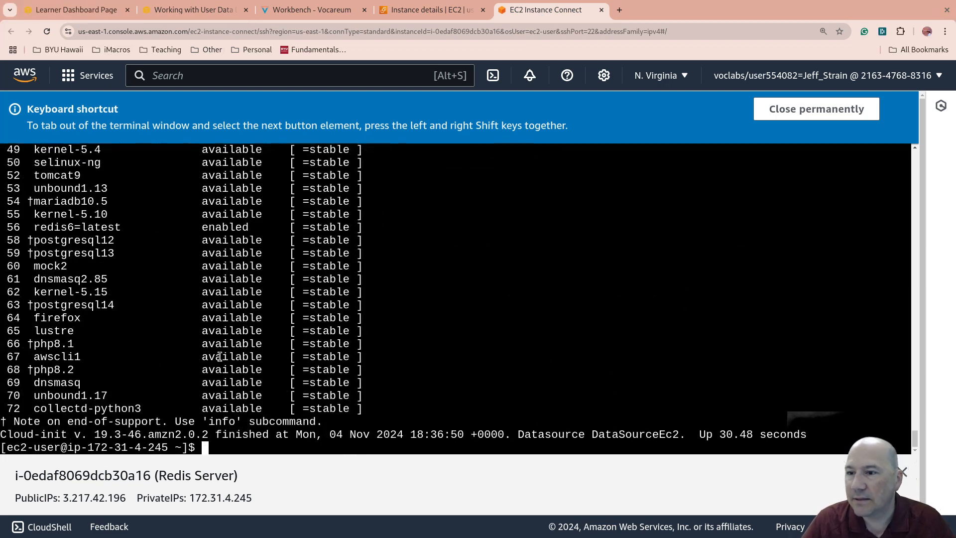
{"action": "scroll", "coordinate": [206, 350], "scroll_direction": "up", "scroll_amount": 14}
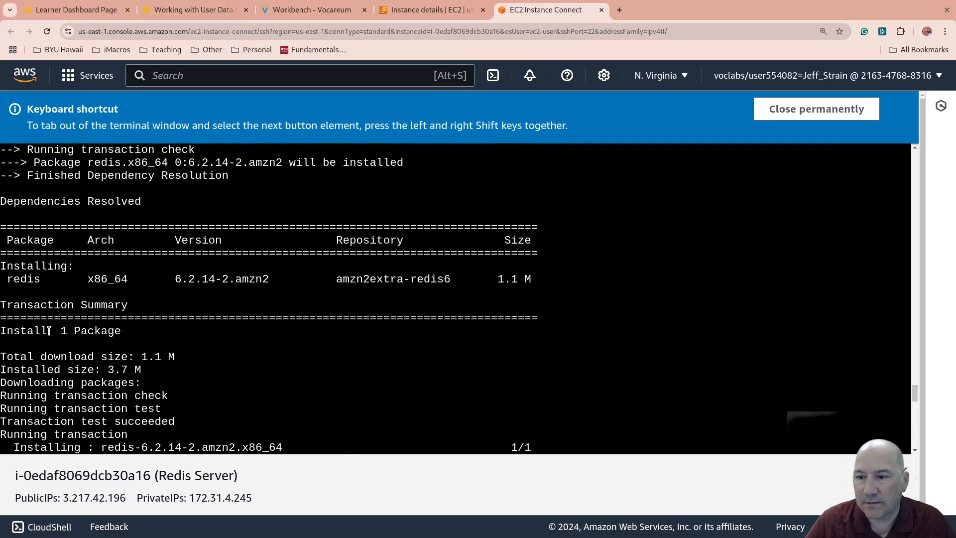
{"action": "scroll", "coordinate": [248, 319], "scroll_direction": "down", "scroll_amount": 14}
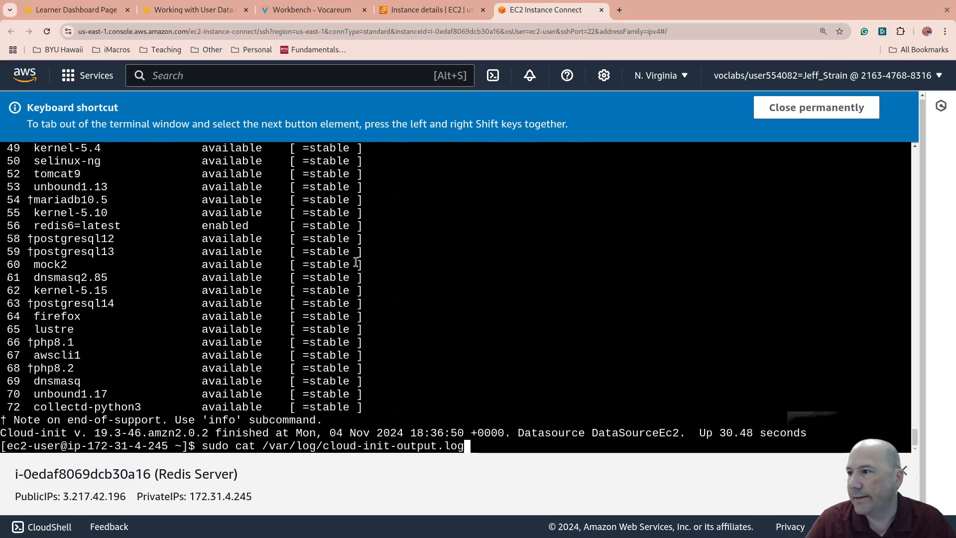
Copy the "redis-server -v" command from Task 6 of the lab instructions
{"action": "left_click", "coordinate": [312, 10]}
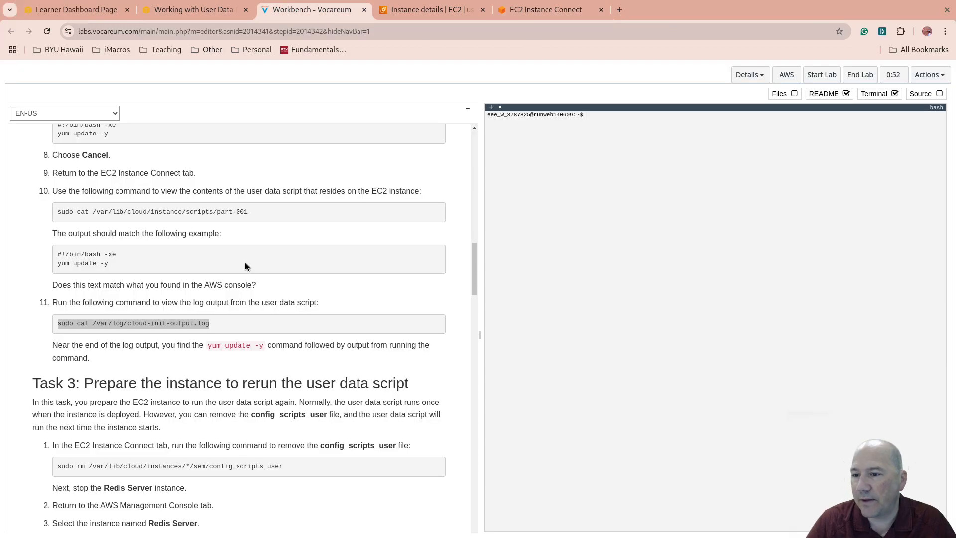
{"action": "scroll", "coordinate": [245, 262], "scroll_direction": "down", "scroll_amount": 5}
{"action": "scroll", "coordinate": [224, 301], "scroll_direction": "down", "scroll_amount": 11}
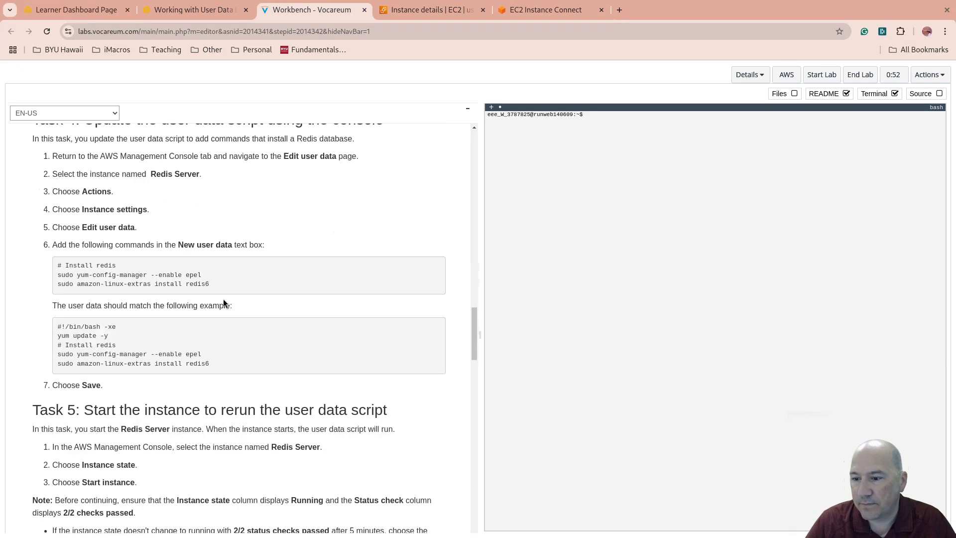
{"action": "scroll", "coordinate": [224, 299], "scroll_direction": "down", "scroll_amount": 4}
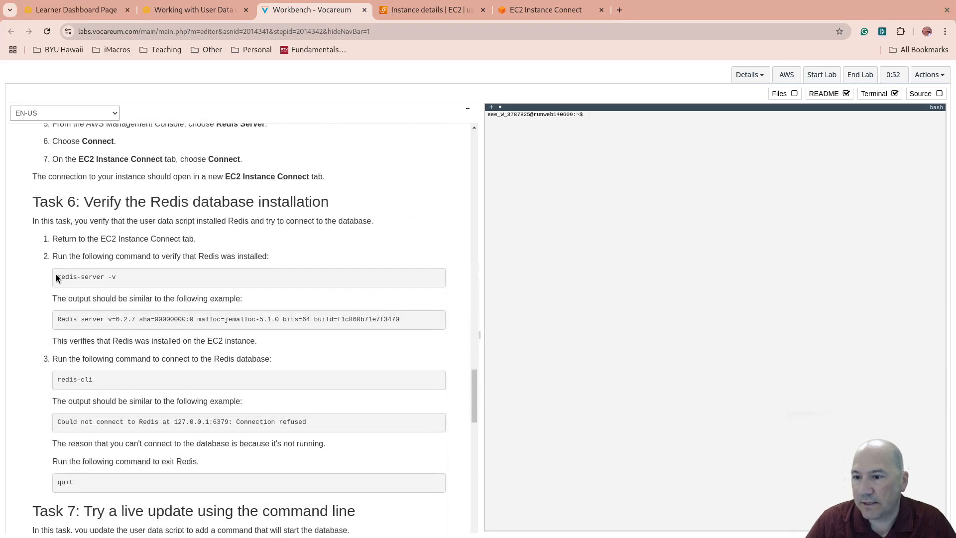
{"action": "left_click_drag", "start_coordinate": [56, 277], "coordinate": [122, 279]}
{"action": "right_click", "coordinate": [126, 279]}
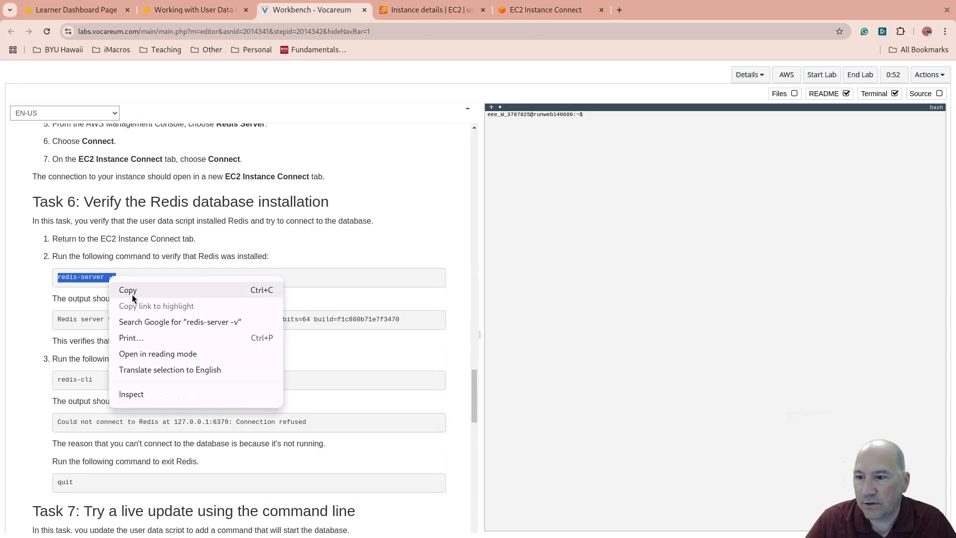
{"action": "left_click", "coordinate": [131, 292]}
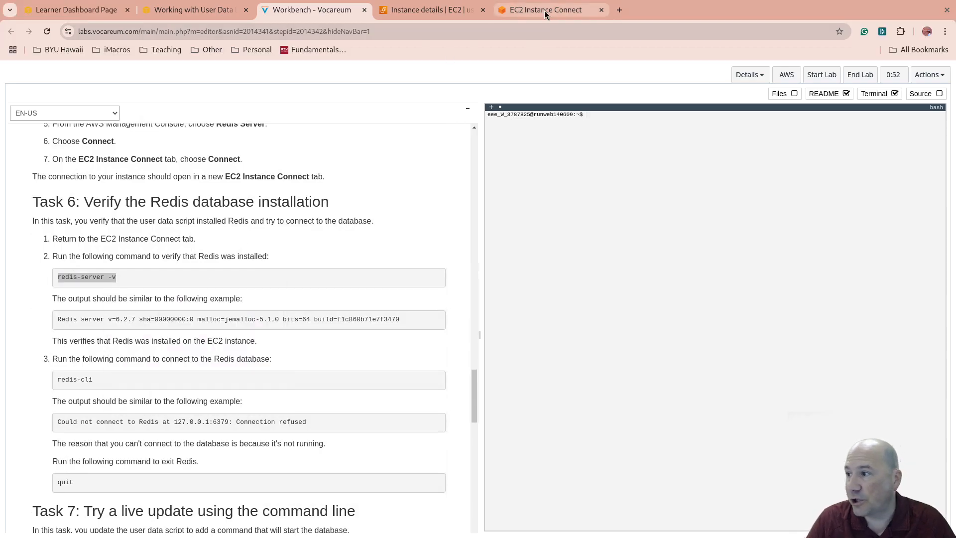
Replace the pending command in the Redis Server terminal with "redis-server -v" and run it to verify the installation
{"action": "left_click", "coordinate": [544, 10]}
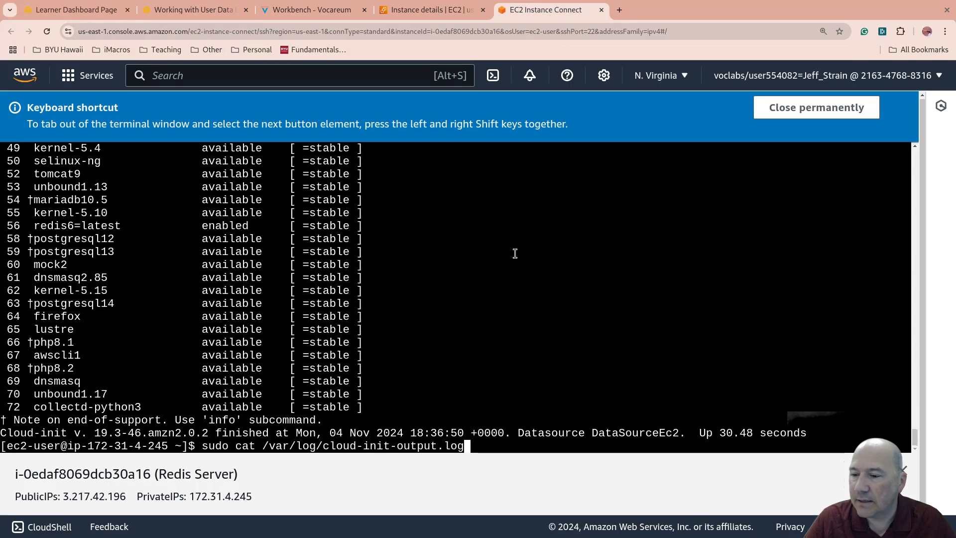
{"action": "key", "text": "Return"}
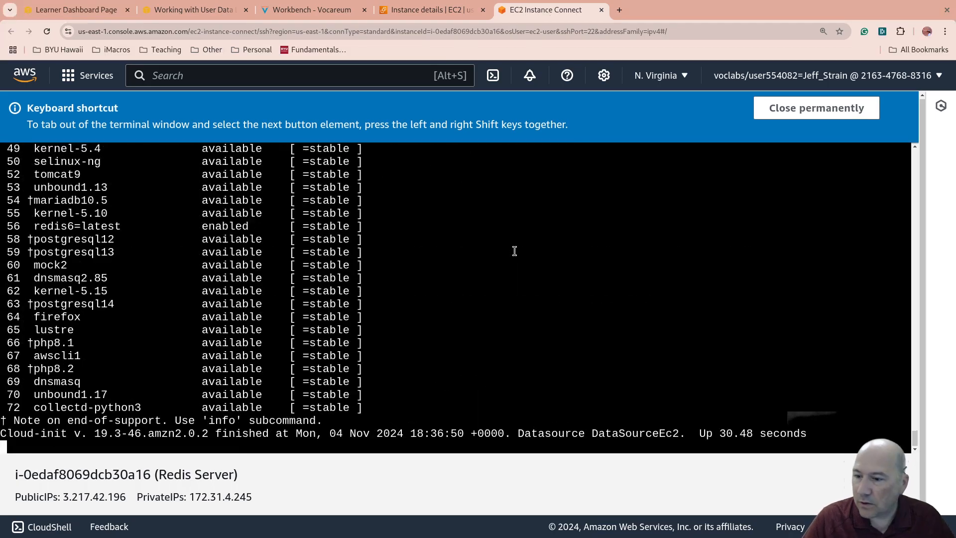
{"action": "type", "text": "redis-server -v"}
{"action": "key", "text": "Return"}
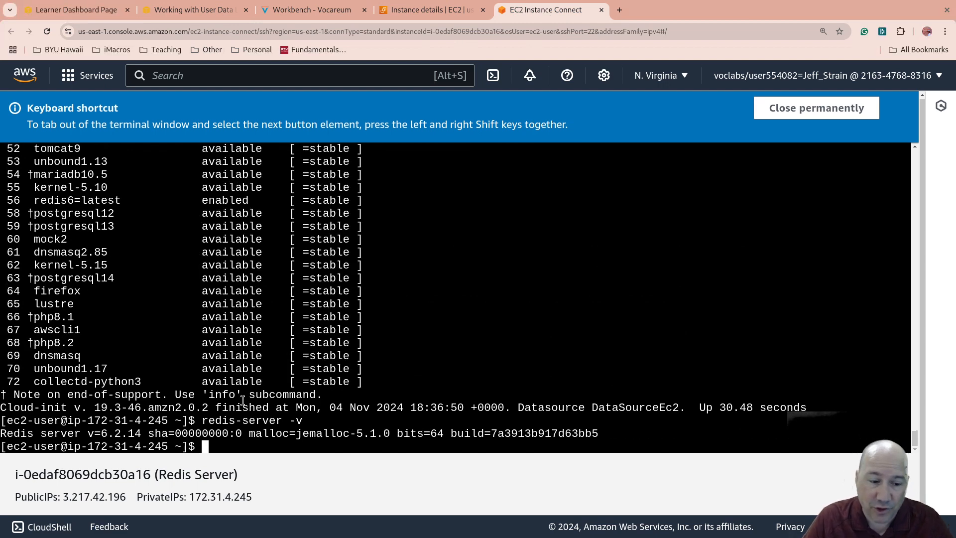
Copy "redis-cli" from the Task 6 instructions and run it in the Redis Server terminal to try connecting to the database
{"action": "left_click", "coordinate": [308, 11]}
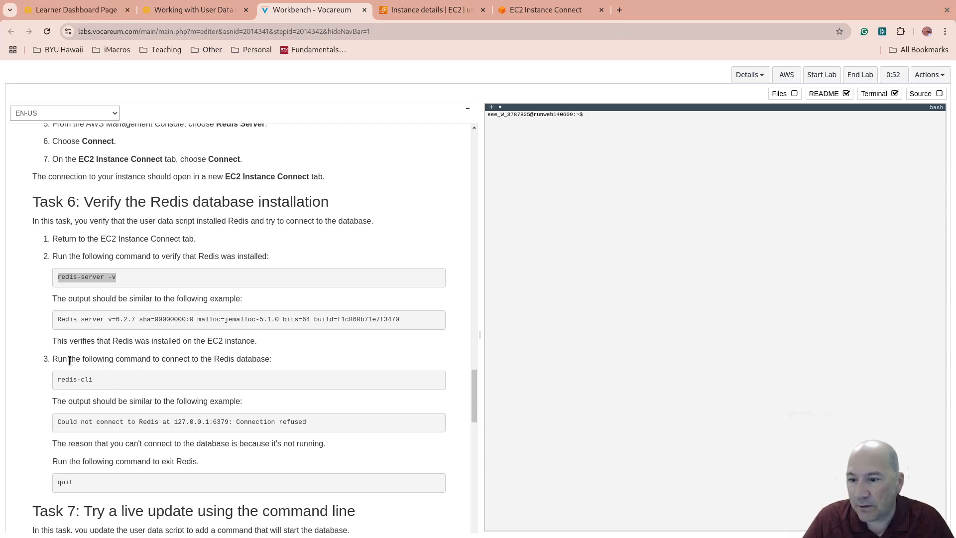
{"action": "left_click_drag", "start_coordinate": [56, 380], "coordinate": [102, 383]}
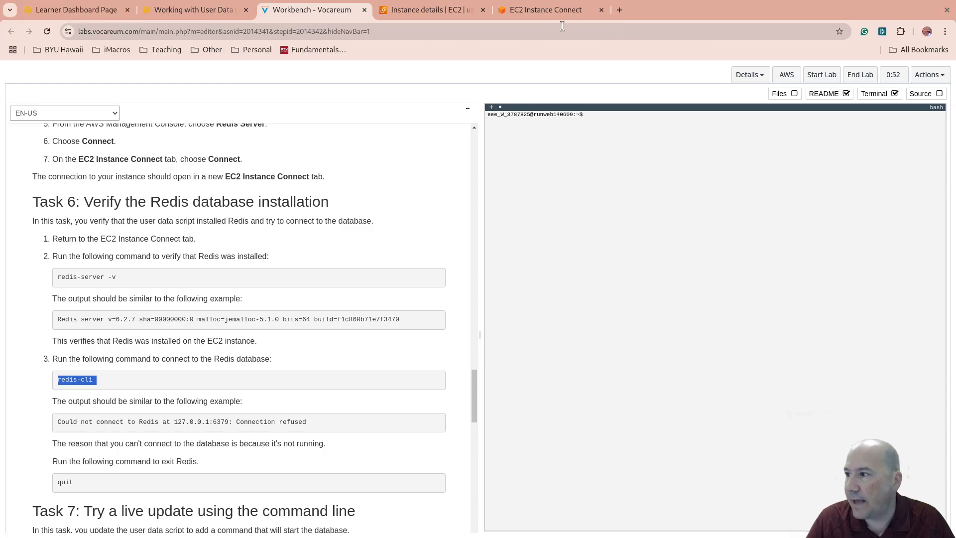
{"action": "key", "text": "ctrl+c"}
{"action": "left_click", "coordinate": [548, 9]}
{"action": "key", "text": "ctrl+shift+v"}
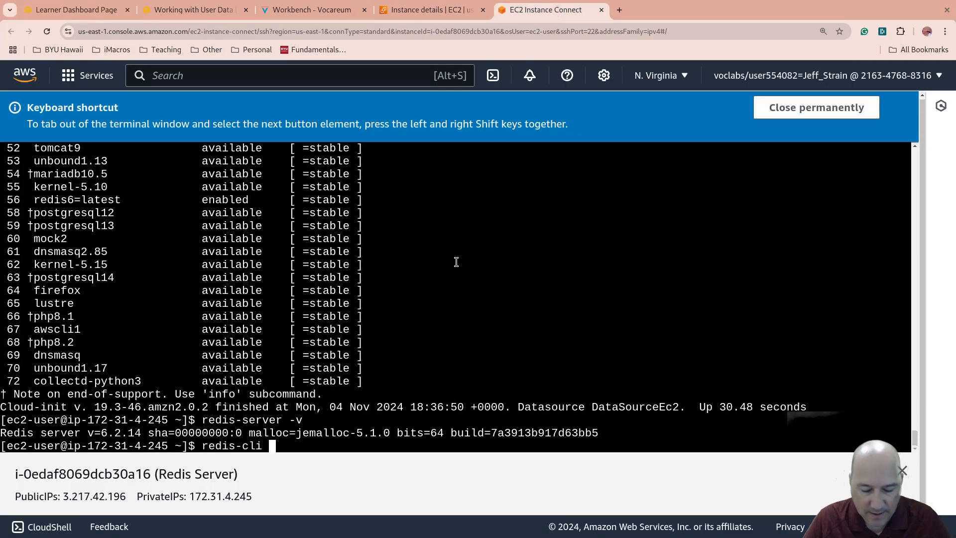
{"action": "key", "text": "Return"}
Compare the expected redis-cli output in the lab instructions with the terminal, and read the remaining tasks through Lab complete
{"action": "left_click", "coordinate": [423, 10]}
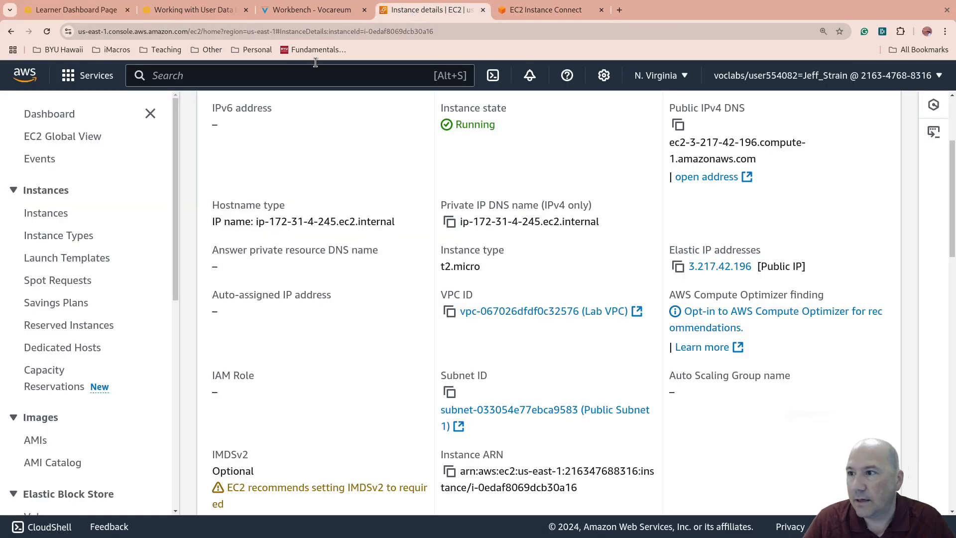
{"action": "left_click", "coordinate": [308, 10]}
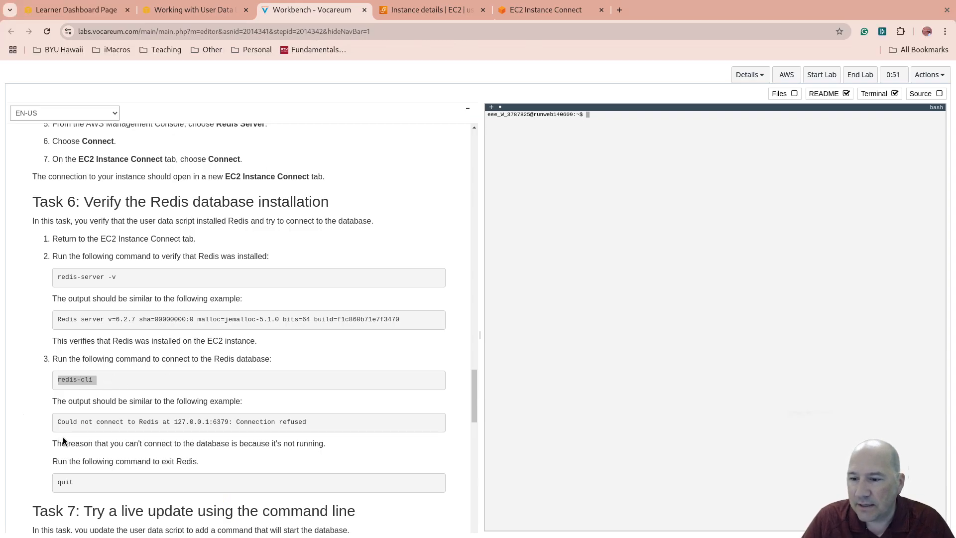
{"action": "left_click_drag", "start_coordinate": [61, 422], "coordinate": [316, 425]}
{"action": "scroll", "coordinate": [228, 431], "scroll_direction": "down", "scroll_amount": 1}
{"action": "scroll", "coordinate": [229, 427], "scroll_direction": "down", "scroll_amount": 5}
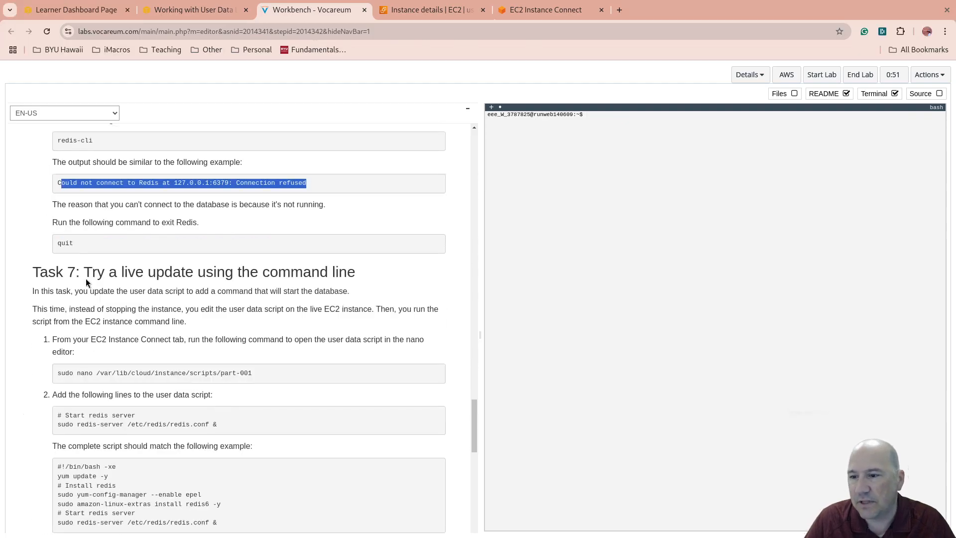
{"action": "scroll", "coordinate": [179, 226], "scroll_direction": "down", "scroll_amount": 4}
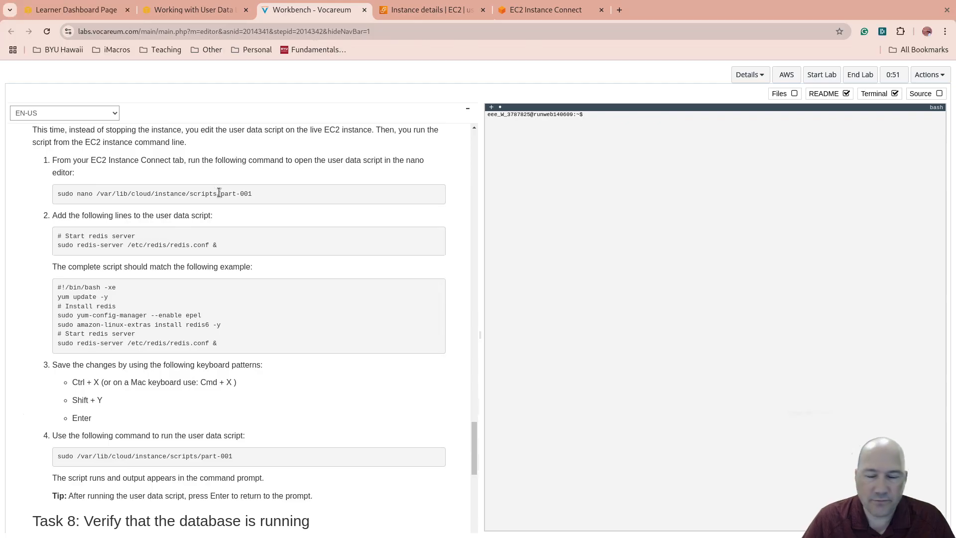
{"action": "scroll", "coordinate": [219, 193], "scroll_direction": "down", "scroll_amount": 12}
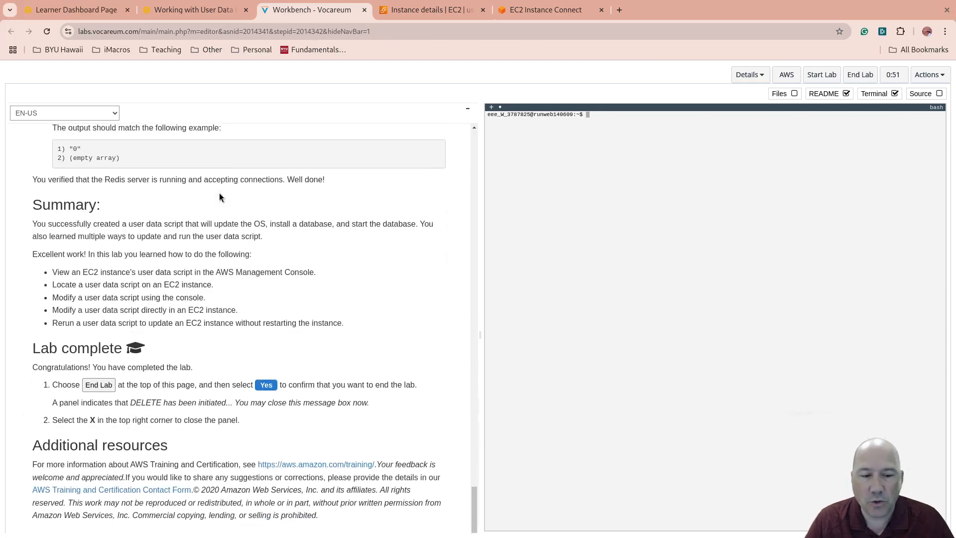
{"action": "left_click", "coordinate": [536, 15]}
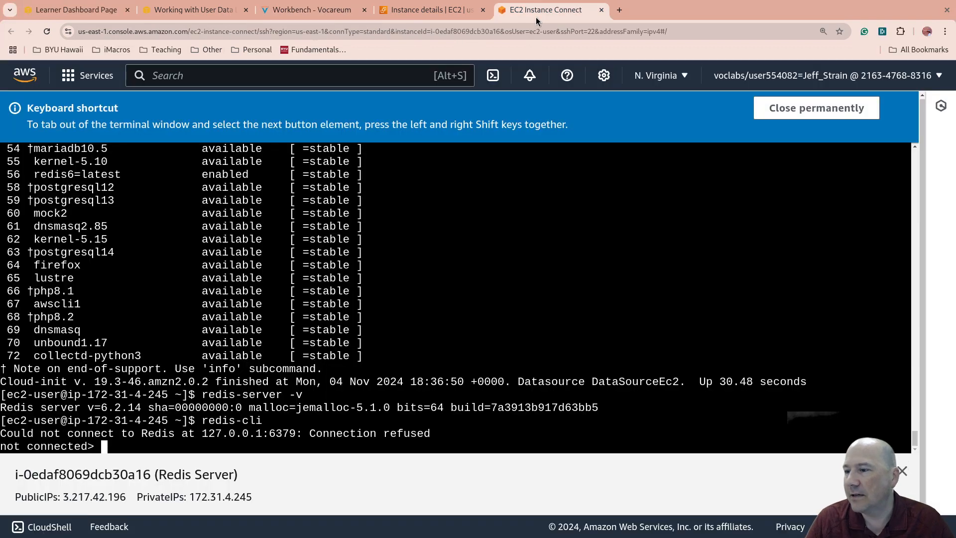
Switch from the EC2 instance details to the Amazon S3 service by searching the AWS console for "s3"
{"action": "left_click", "coordinate": [428, 9]}
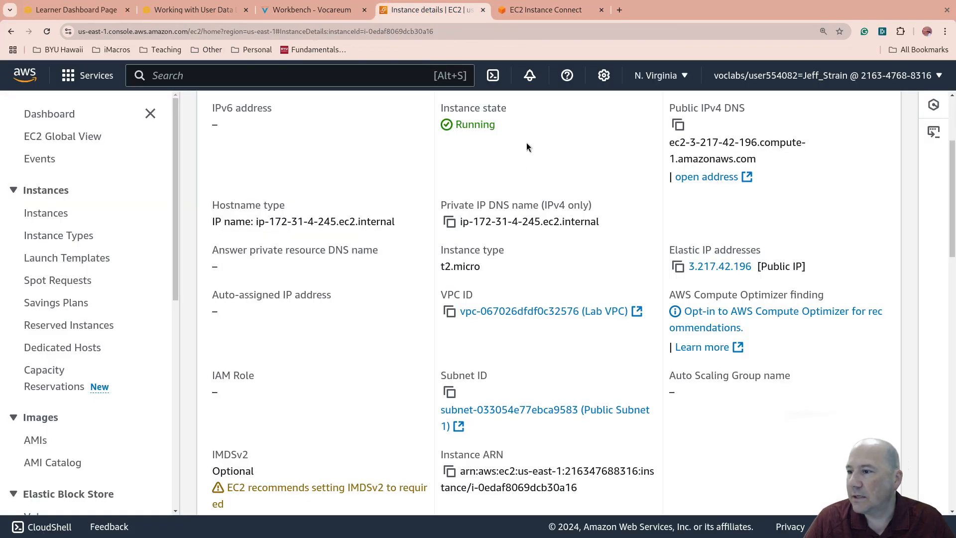
{"action": "left_click", "coordinate": [208, 75]}
{"action": "type", "text": "s3"}
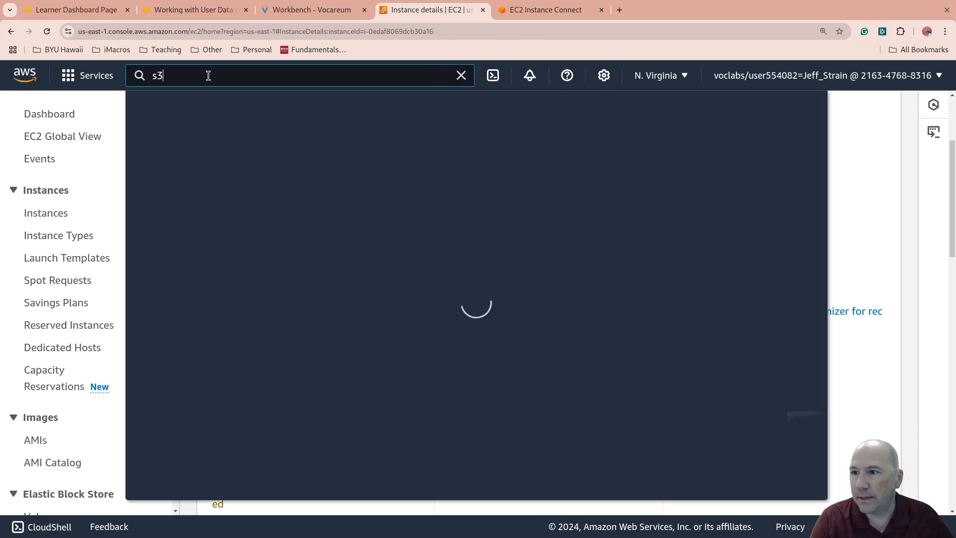
{"action": "left_click", "coordinate": [362, 189]}
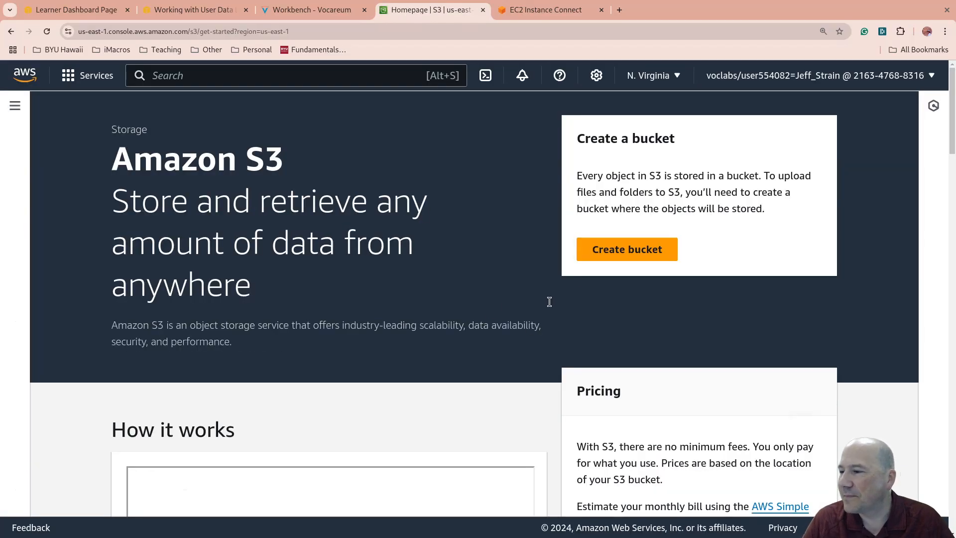
Start a new general purpose S3 bucket named "mytestbucket" with the default settings and try to create it
{"action": "left_click", "coordinate": [628, 249]}
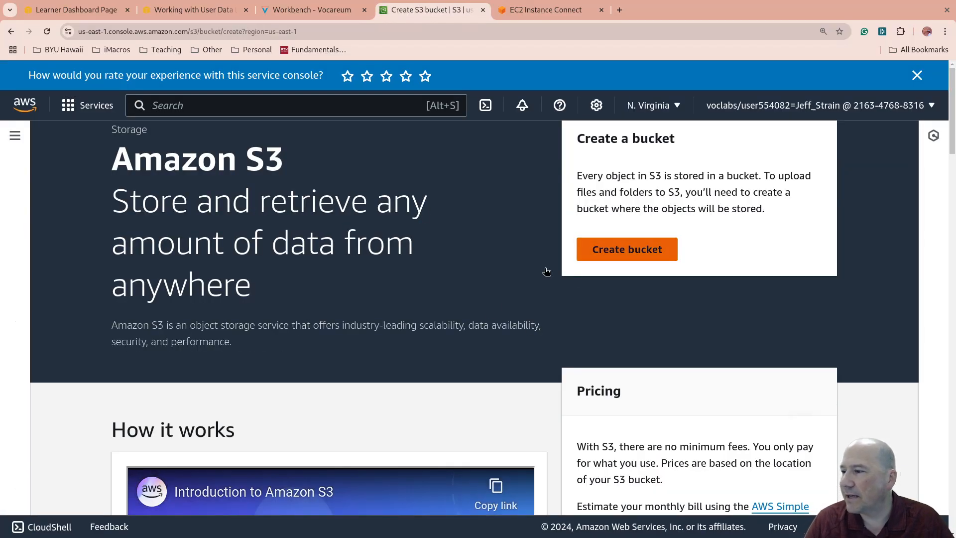
{"action": "scroll", "coordinate": [329, 231], "scroll_direction": "down", "scroll_amount": 5}
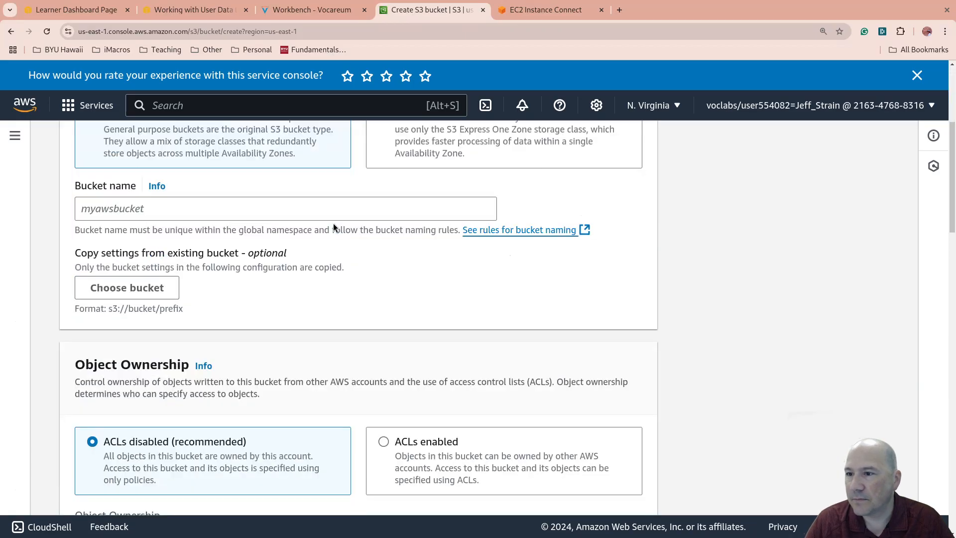
{"action": "left_click", "coordinate": [161, 208]}
{"action": "type", "text": "mytest"}
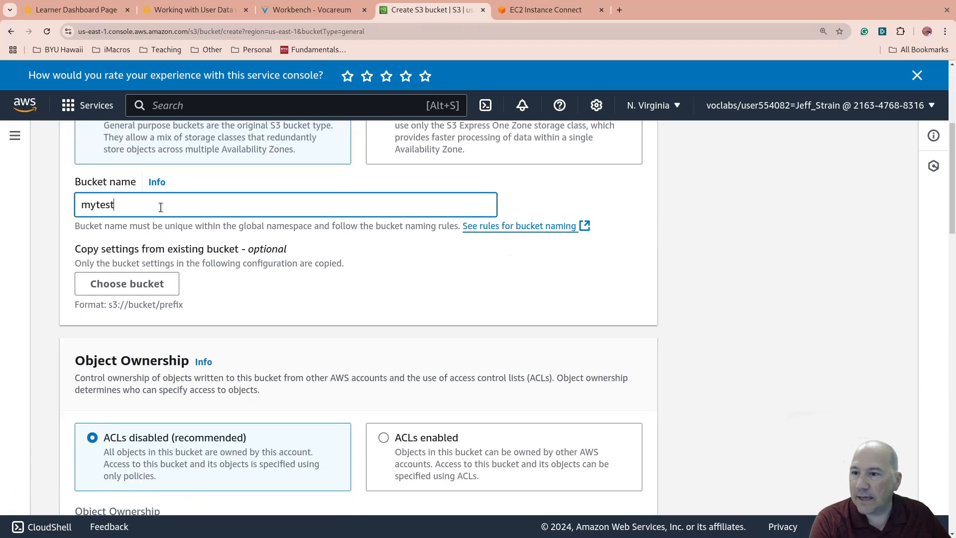
{"action": "type", "text": "bucke"}
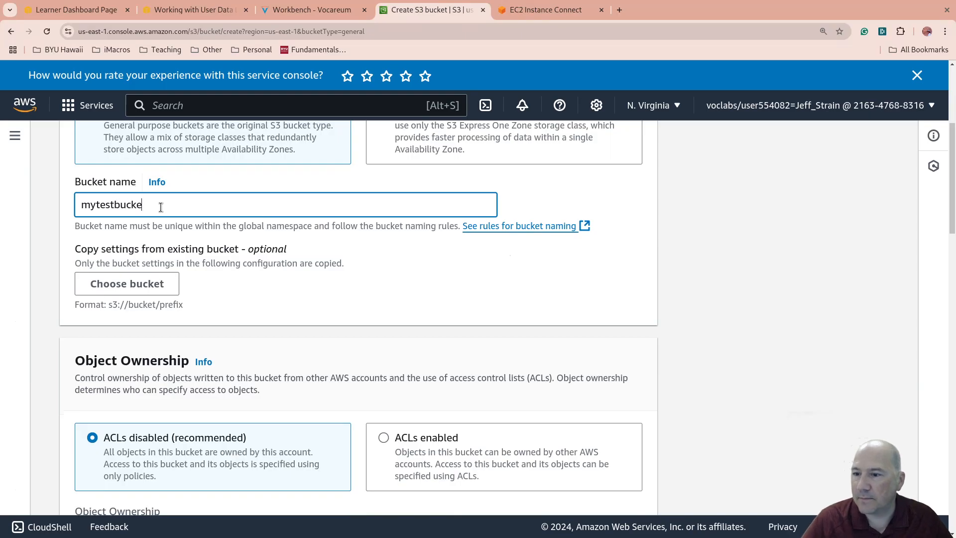
{"action": "scroll", "coordinate": [327, 250], "scroll_direction": "down", "scroll_amount": 20}
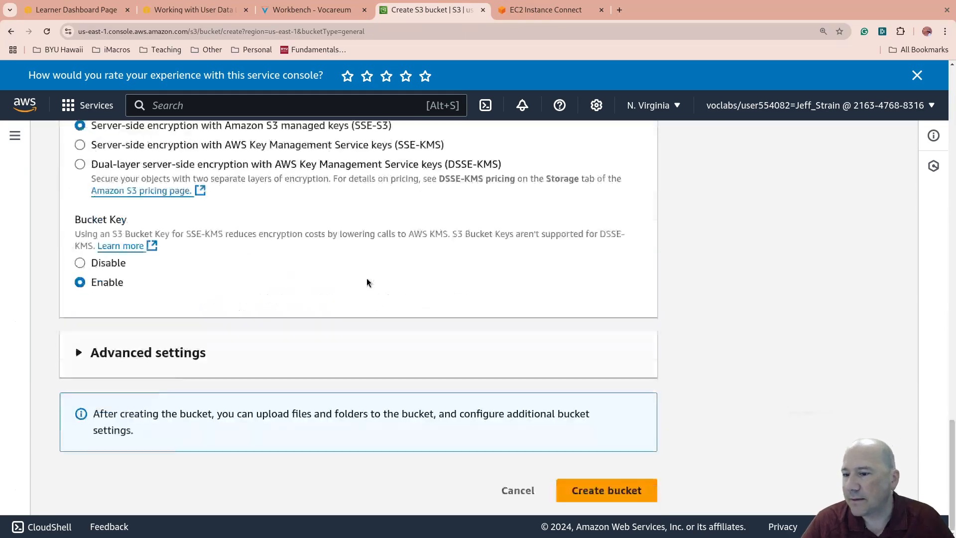
{"action": "left_click", "coordinate": [603, 489]}
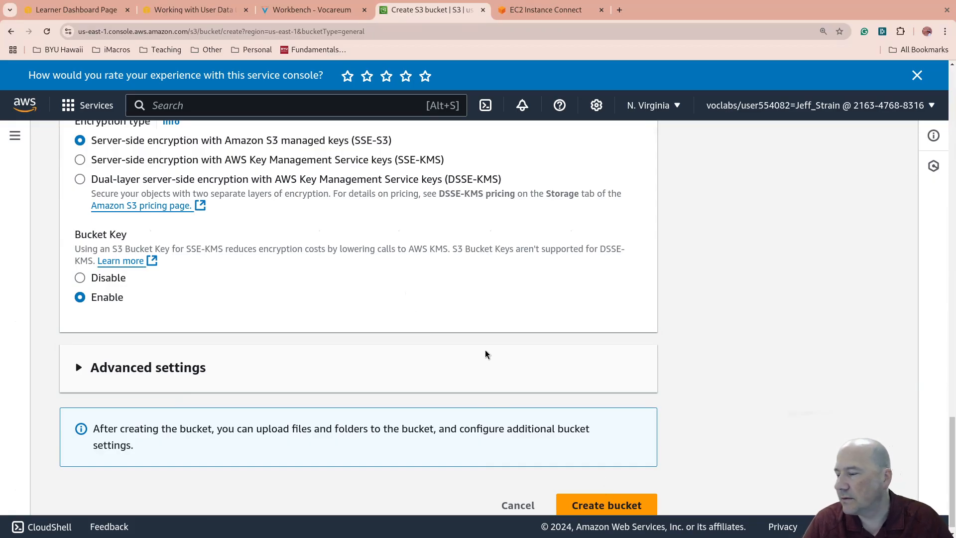
Extend the bucket name to "mytestbucketNov5th2024" and try creating the bucket again with the default settings
{"action": "scroll", "coordinate": [556, 310], "scroll_direction": "up", "scroll_amount": 20}
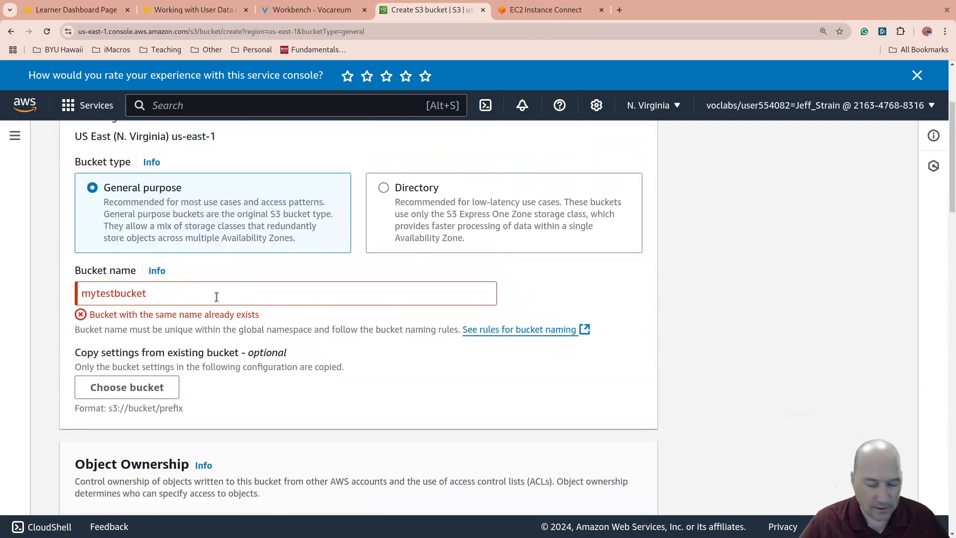
{"action": "left_click", "coordinate": [216, 297]}
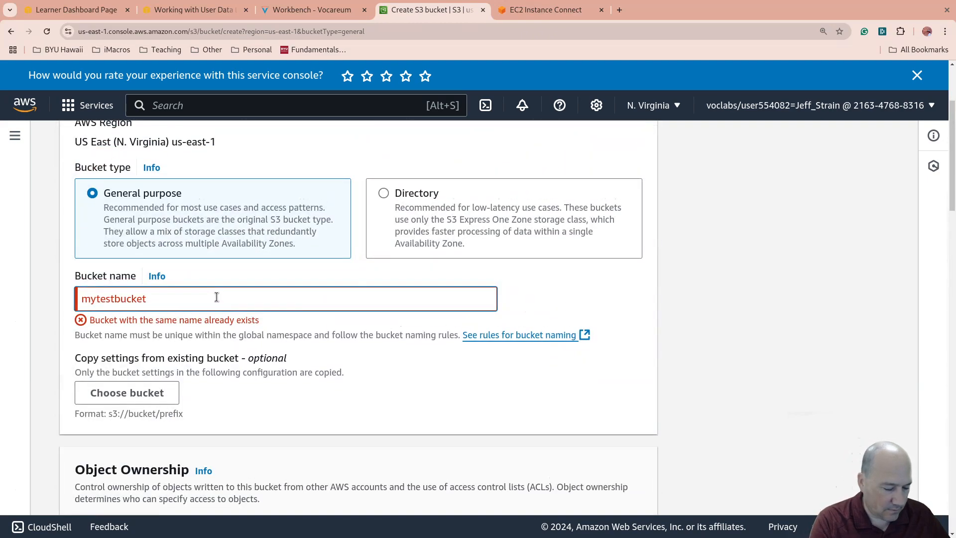
{"action": "type", "text": "No"}
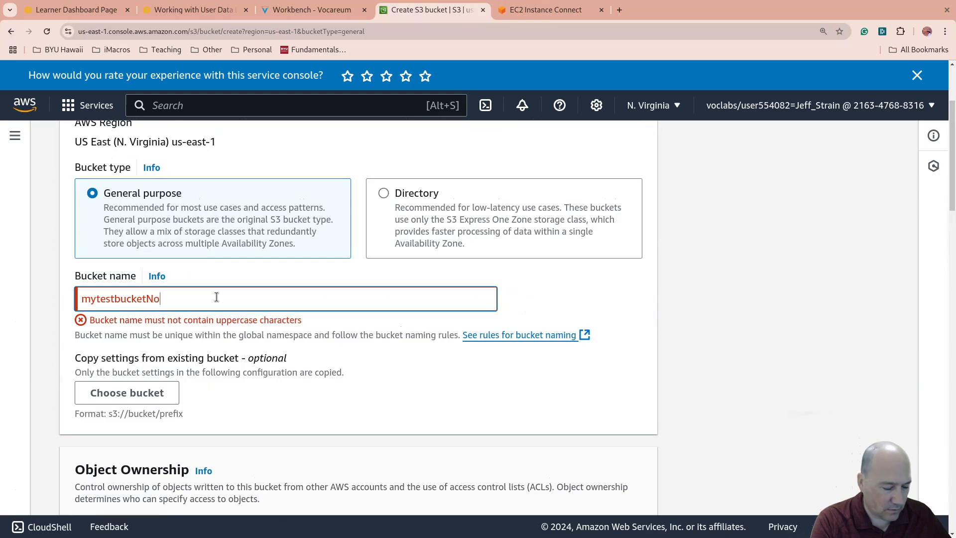
{"action": "type", "text": "v"}
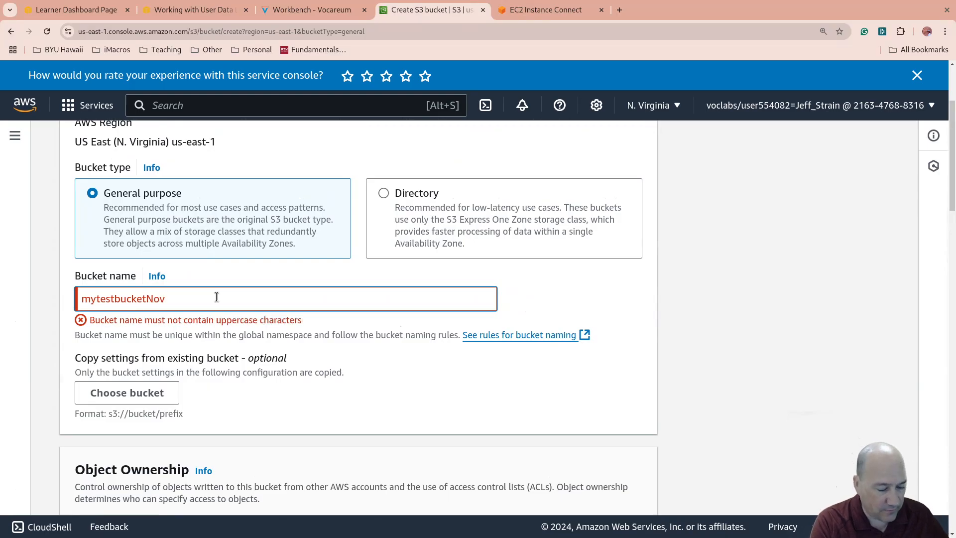
{"action": "type", "text": "5th2"}
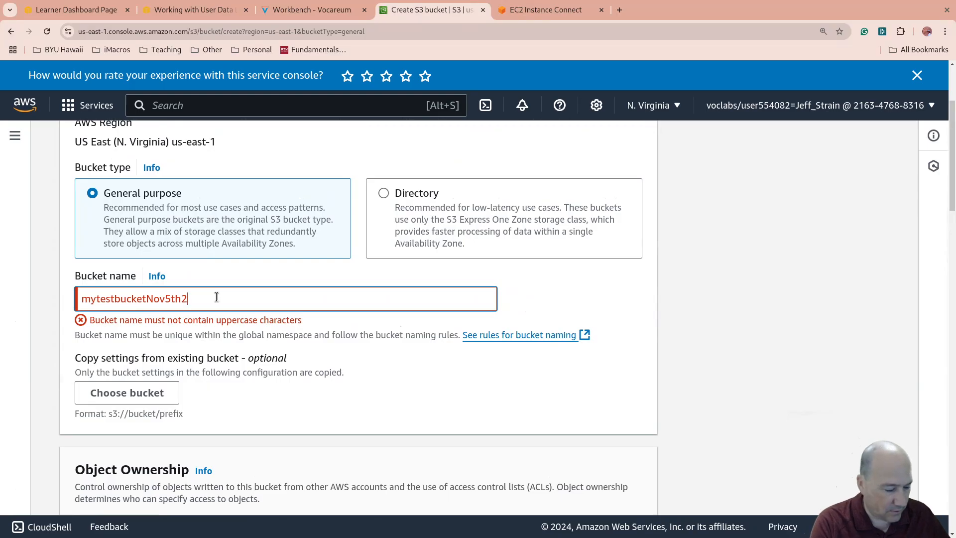
{"action": "type", "text": "024"}
{"action": "scroll", "coordinate": [414, 271], "scroll_direction": "down", "scroll_amount": 15}
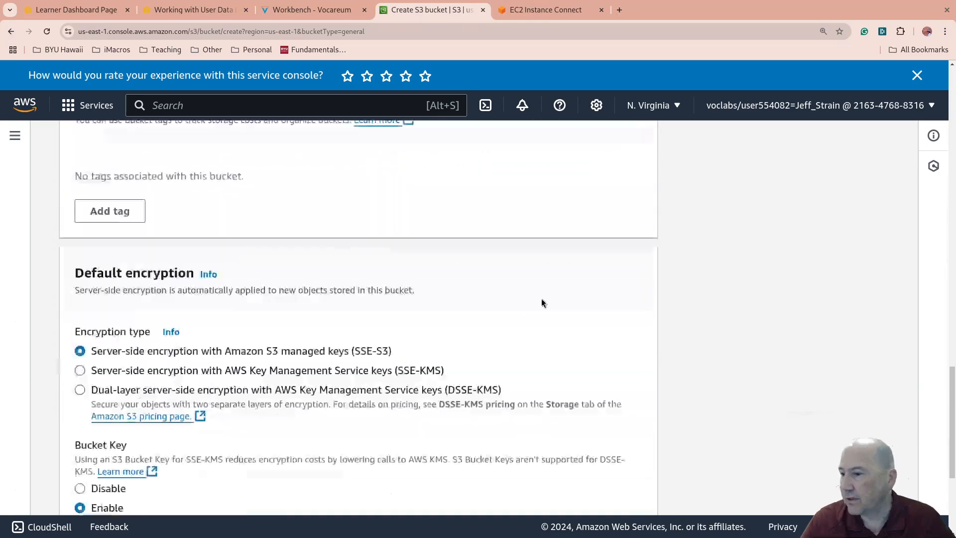
{"action": "scroll", "coordinate": [542, 302], "scroll_direction": "down", "scroll_amount": 5}
{"action": "left_click", "coordinate": [611, 493]}
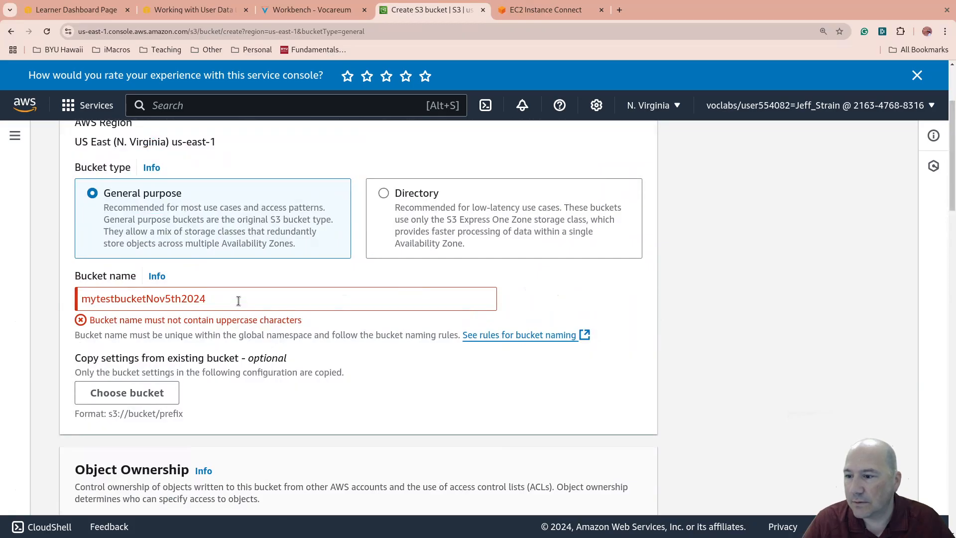
Change the bucket name to all lowercase, "mytestbucketnov5th2024", try creating the bucket again and read the response
{"action": "left_click", "coordinate": [149, 297]}
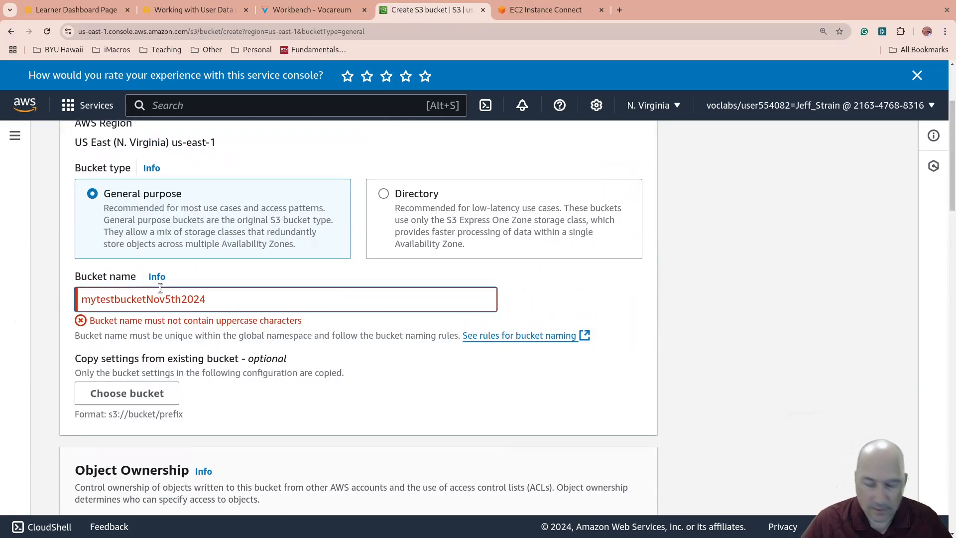
{"action": "key", "text": "BackSpace"}
{"action": "type", "text": "n"}
{"action": "scroll", "coordinate": [520, 327], "scroll_direction": "down", "scroll_amount": 15}
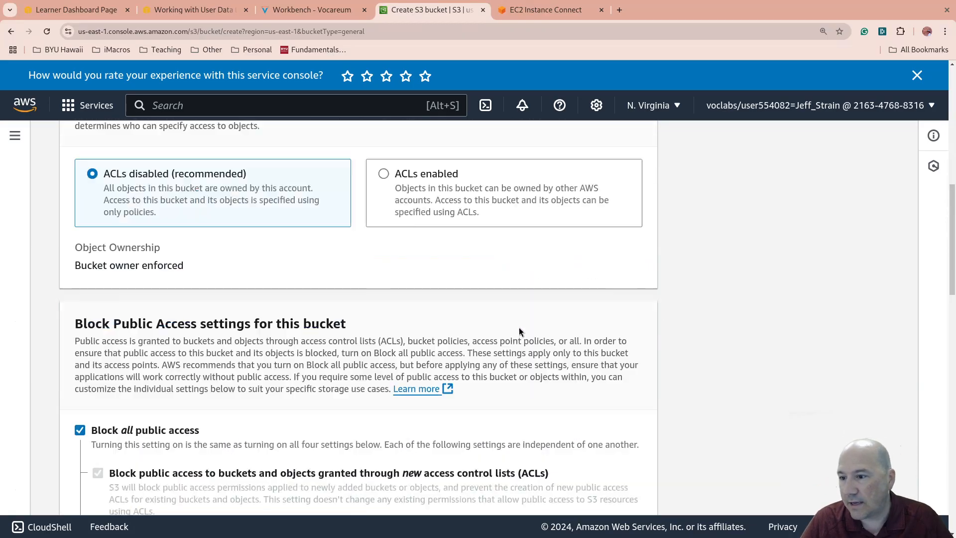
{"action": "scroll", "coordinate": [530, 339], "scroll_direction": "down", "scroll_amount": 10}
{"action": "left_click", "coordinate": [623, 490]}
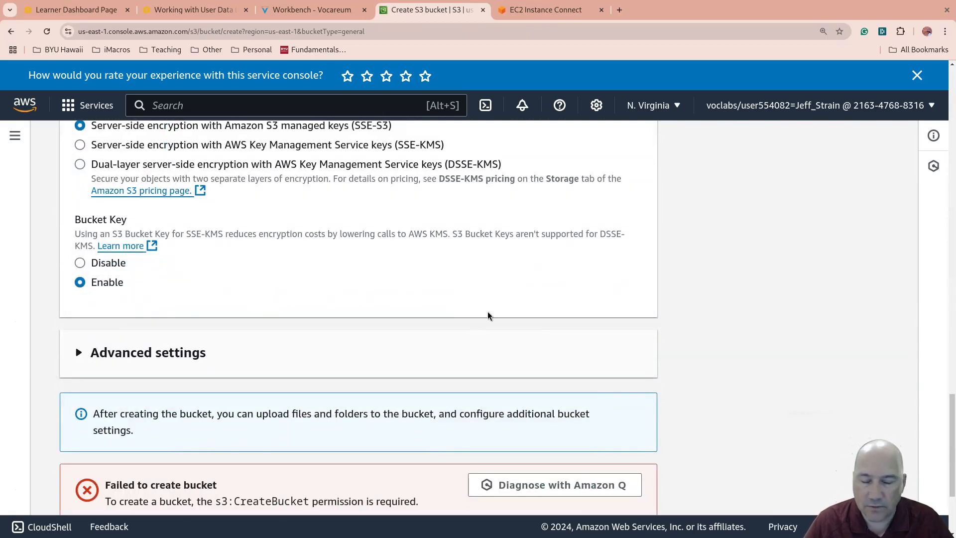
{"action": "scroll", "coordinate": [268, 449], "scroll_direction": "down", "scroll_amount": 3}
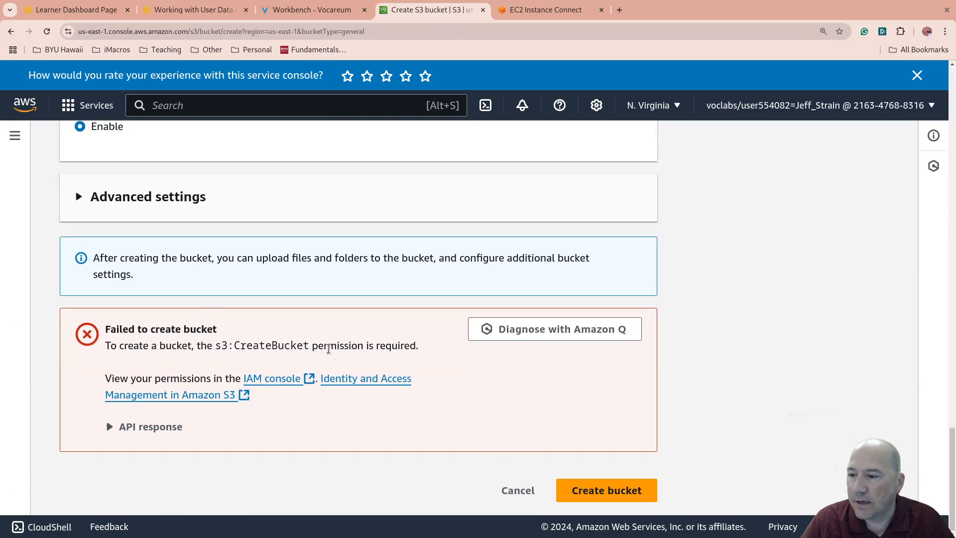
{"action": "left_click_drag", "start_coordinate": [322, 345], "coordinate": [421, 350]}
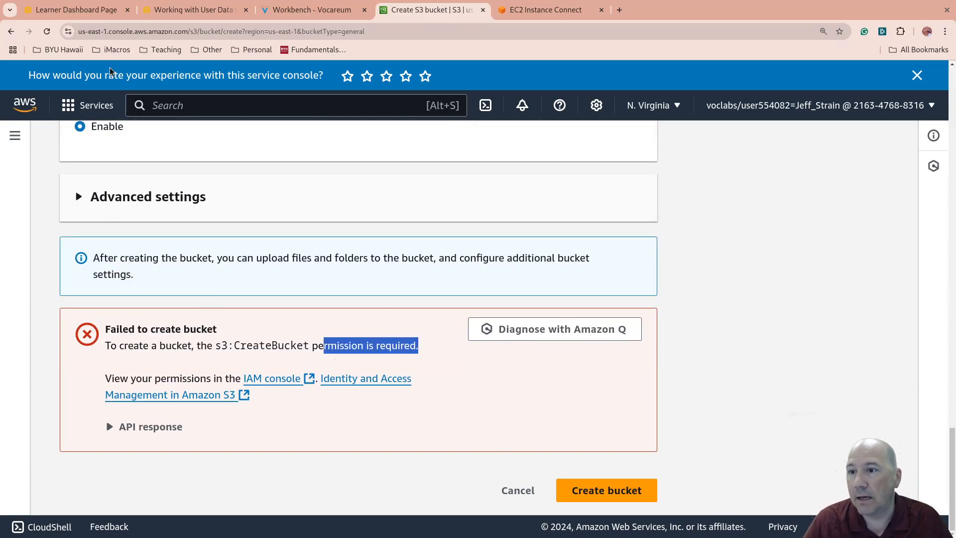
Find the Lambda service through the AWS console search and open it
{"action": "left_click", "coordinate": [197, 106]}
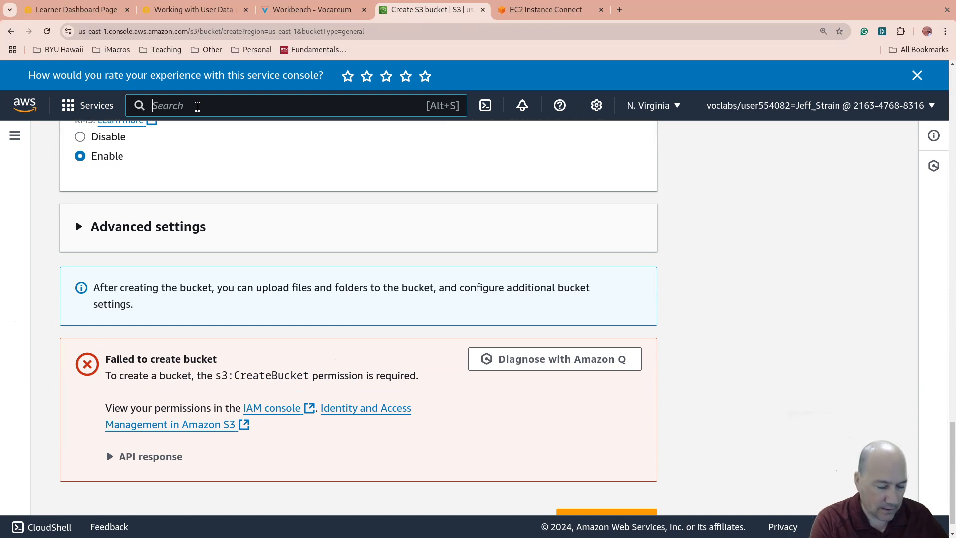
{"action": "type", "text": "lambda"}
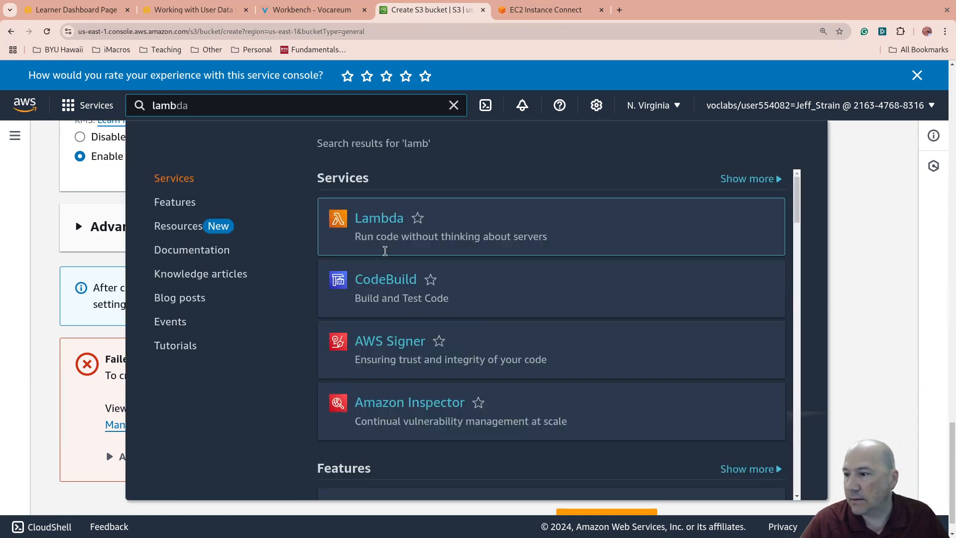
{"action": "left_click", "coordinate": [389, 219]}
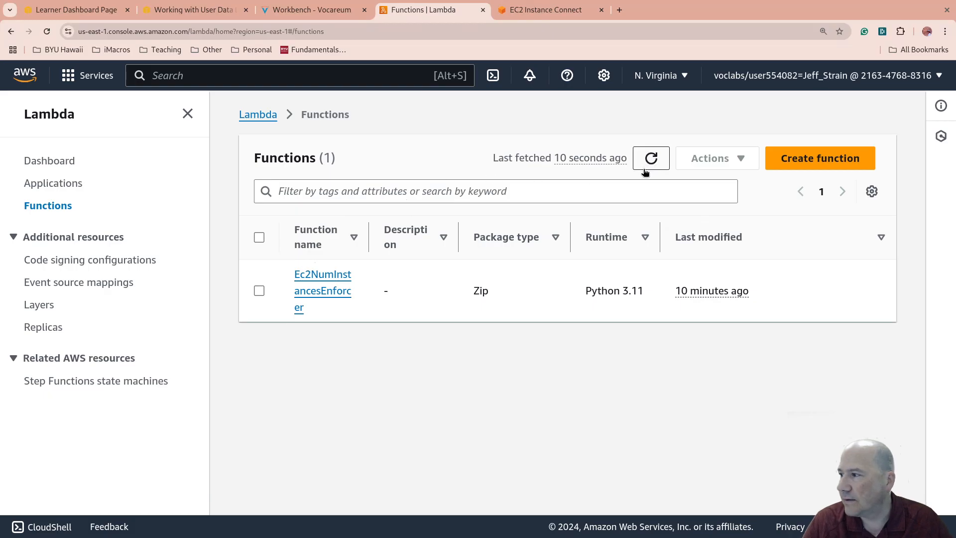
Try to create a from-scratch Lambda function named "mybestfunctioneva" with the default settings and read the response
{"action": "left_click", "coordinate": [820, 158]}
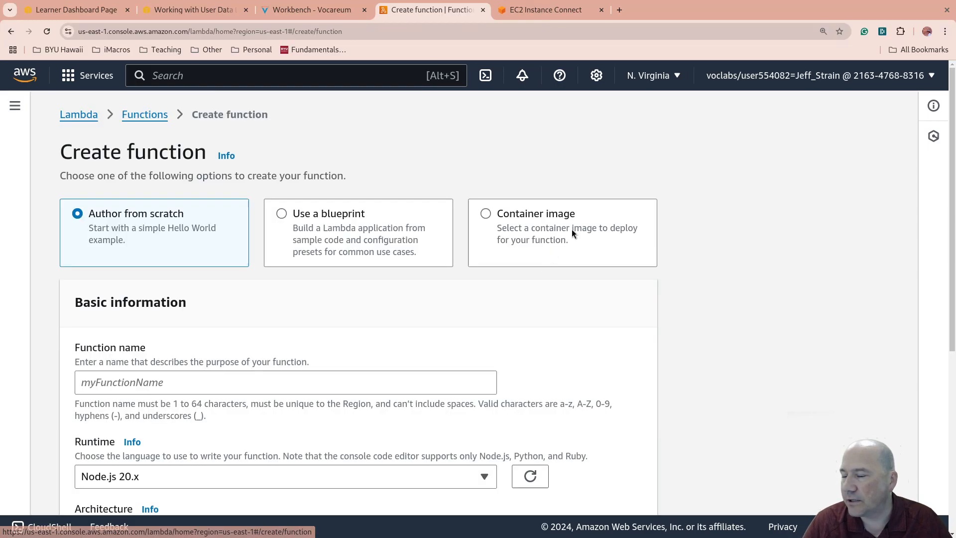
{"action": "left_click", "coordinate": [162, 382]}
{"action": "type", "text": "m"}
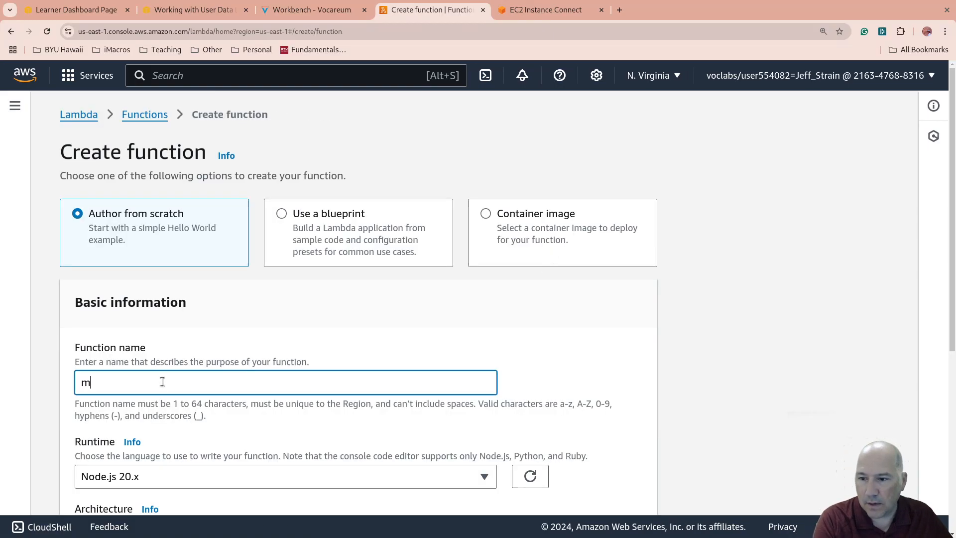
{"action": "type", "text": "ybestf"}
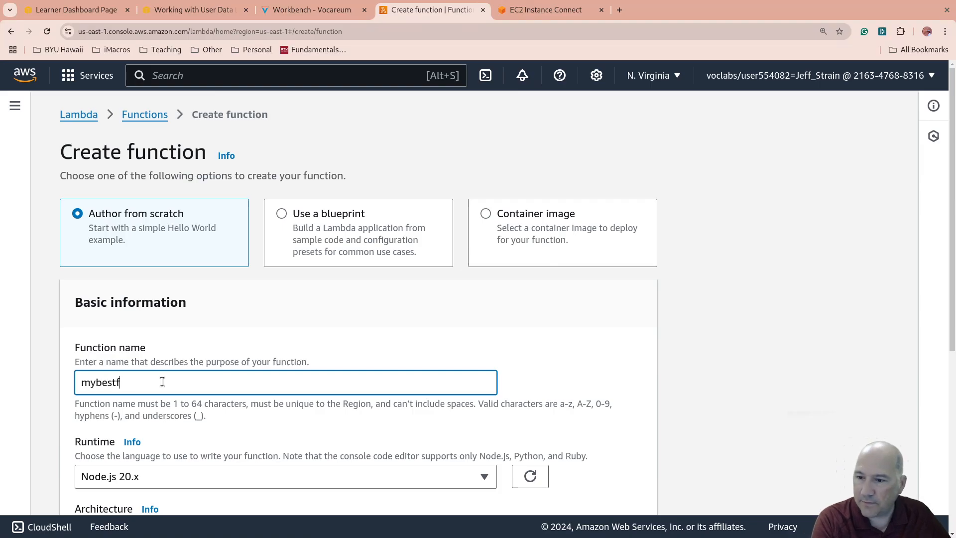
{"action": "type", "text": "unctione"}
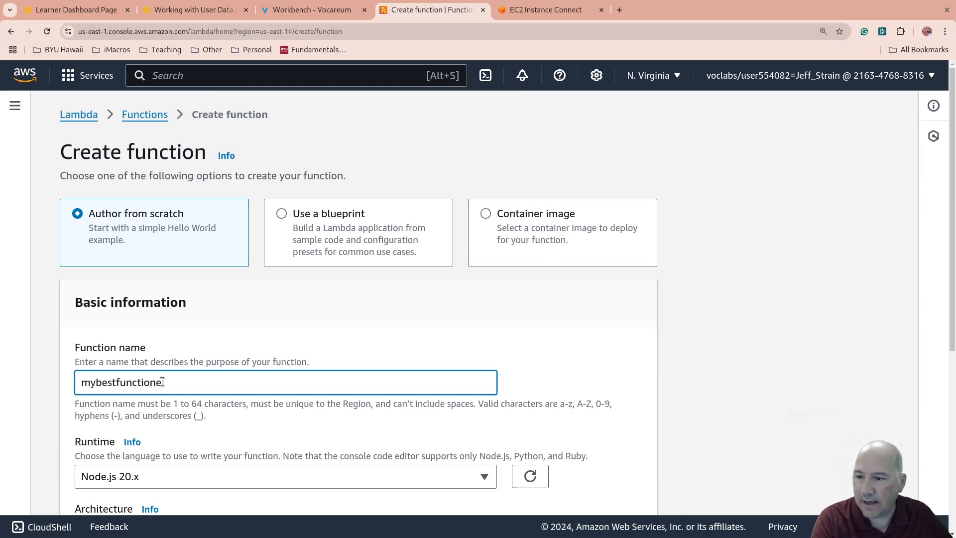
{"action": "type", "text": "ver"}
{"action": "scroll", "coordinate": [313, 297], "scroll_direction": "down", "scroll_amount": 5}
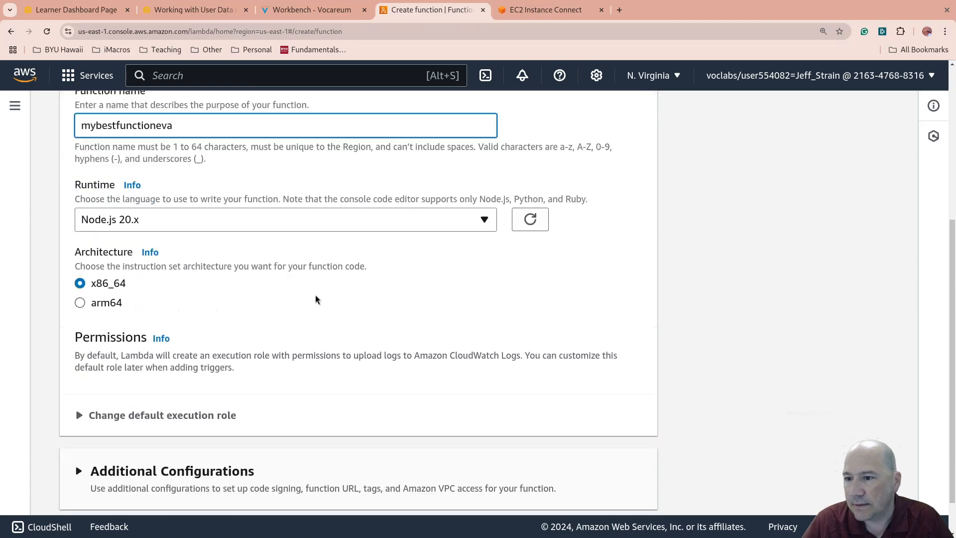
{"action": "left_click", "coordinate": [566, 489]}
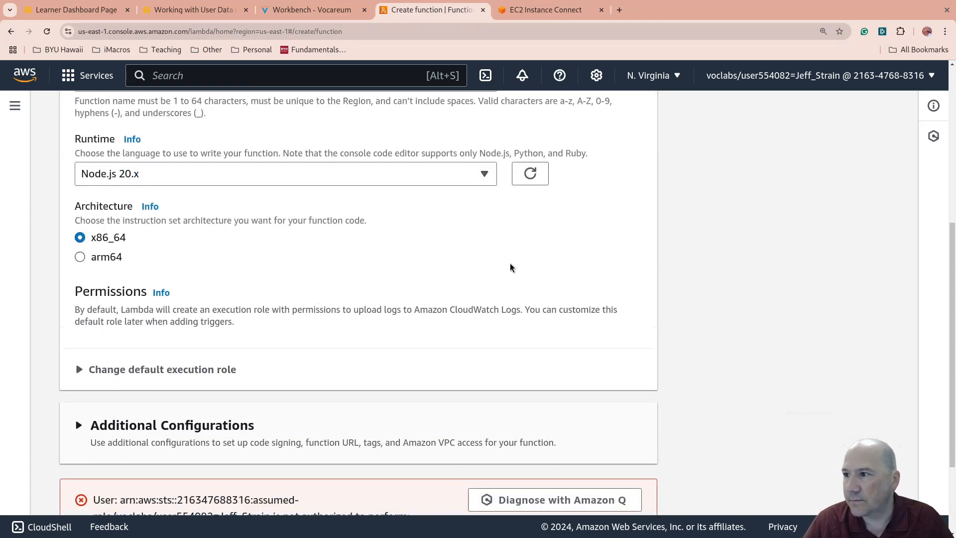
{"action": "scroll", "coordinate": [511, 267], "scroll_direction": "down", "scroll_amount": 3}
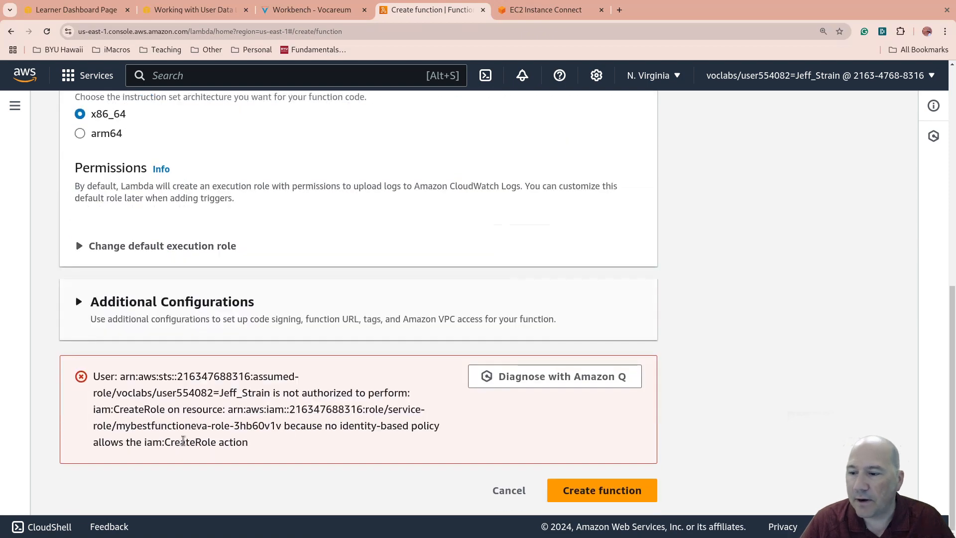
{"action": "left_click_drag", "start_coordinate": [263, 452], "coordinate": [88, 382]}
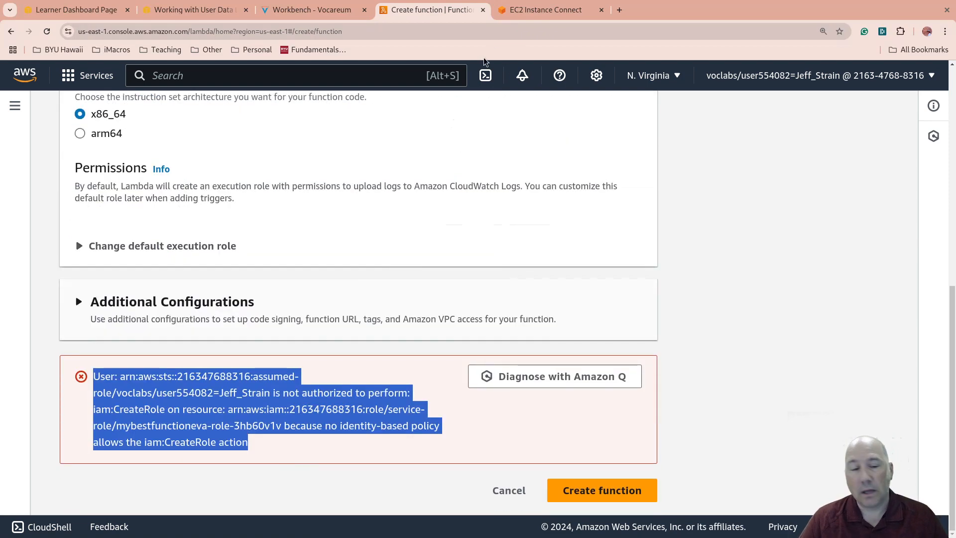
{"action": "left_click", "coordinate": [180, 10]}
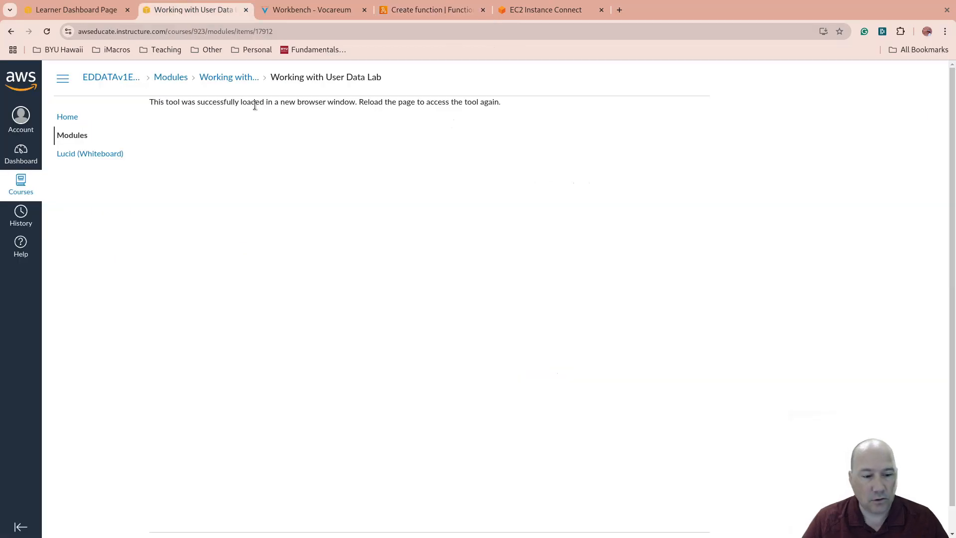
{"action": "left_click", "coordinate": [290, 10]}
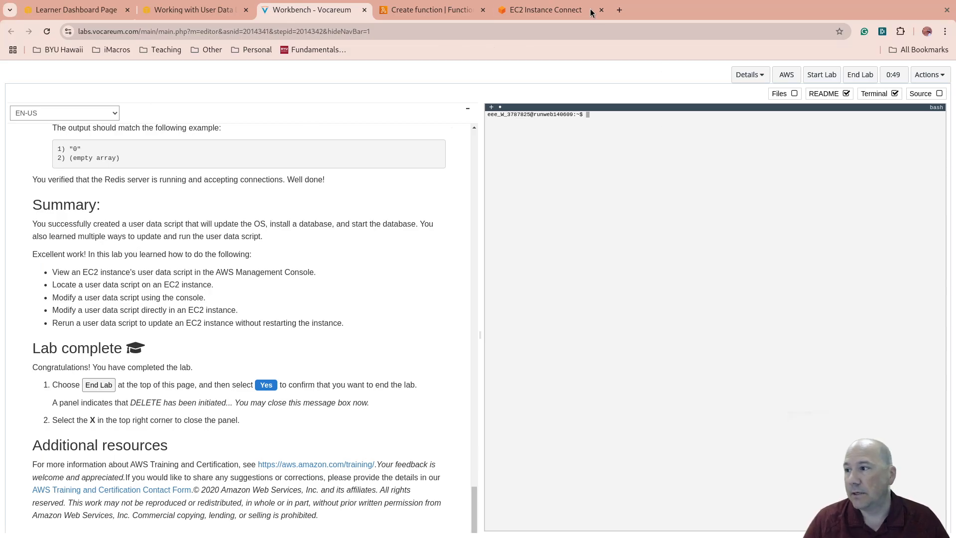
{"action": "left_click", "coordinate": [573, 10]}
{"action": "left_click", "coordinate": [438, 10]}
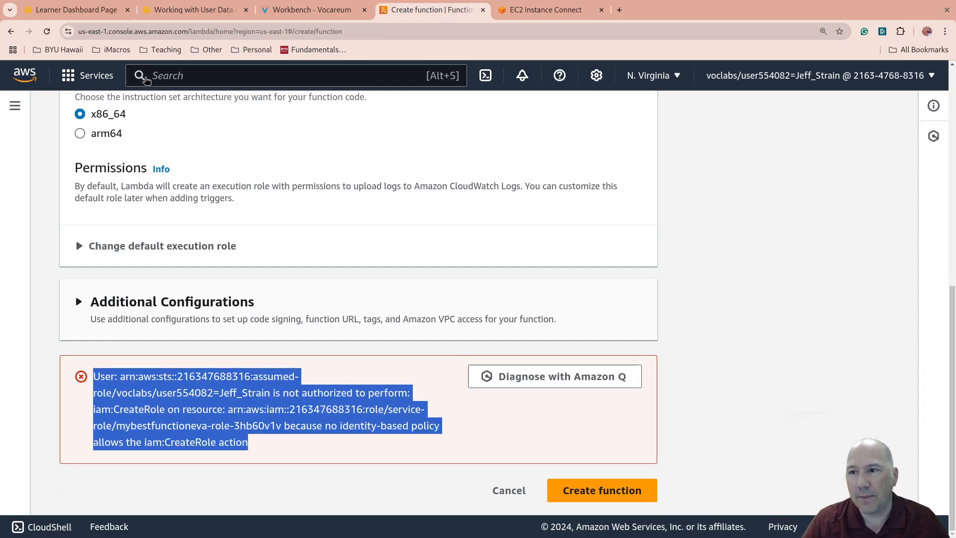
Switch to the EC2 service by searching the AWS console for "ec" and open the form for launching an instance
{"action": "left_click", "coordinate": [155, 75]}
{"action": "type", "text": "ec"}
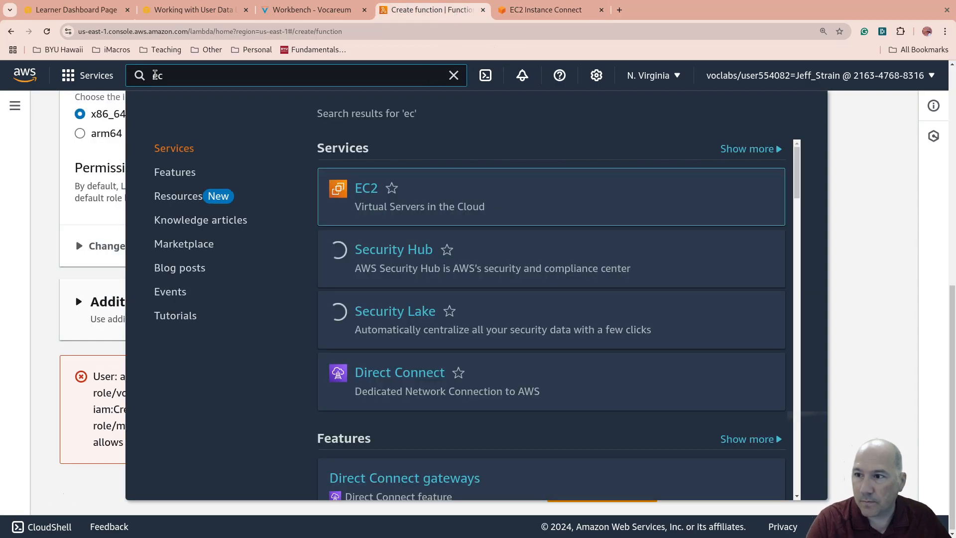
{"action": "left_click", "coordinate": [367, 195]}
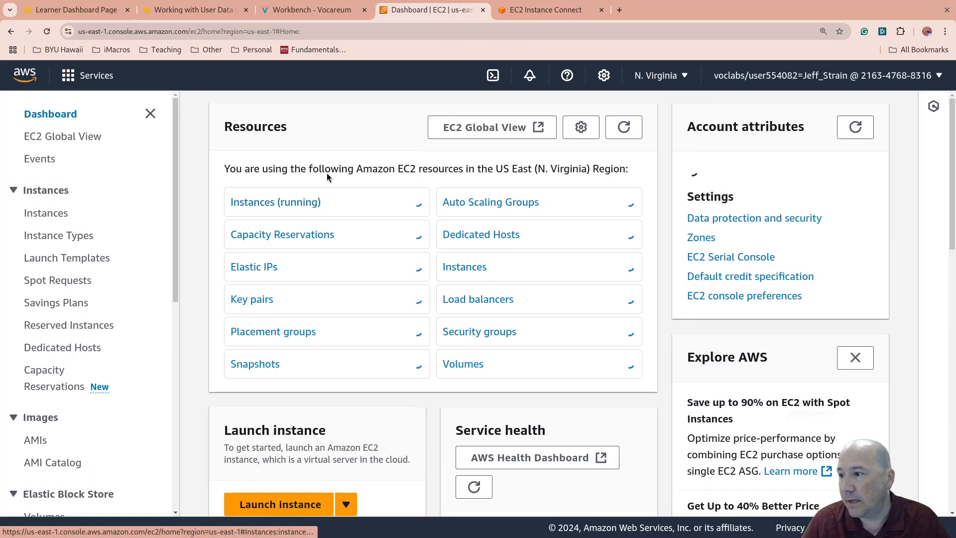
{"action": "left_click", "coordinate": [299, 504]}
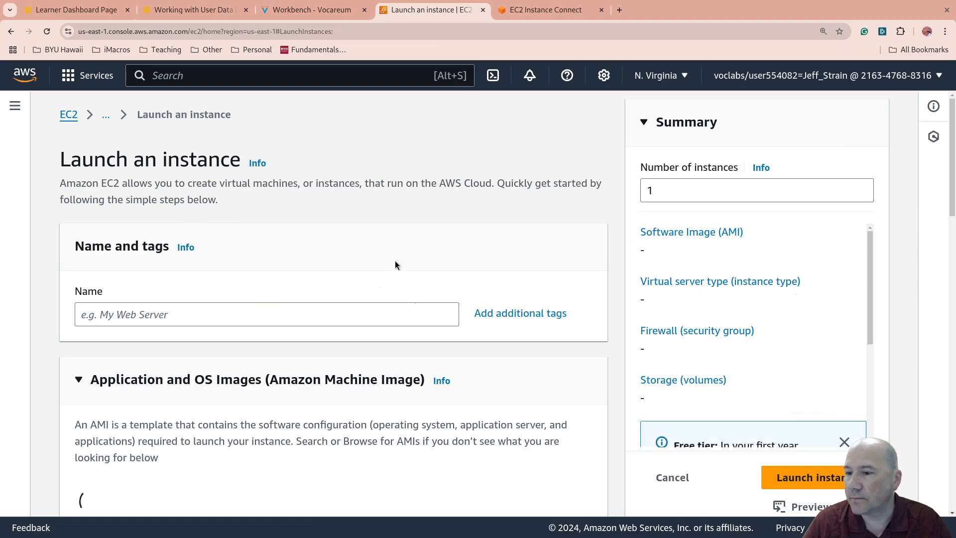
Name the new EC2 instance "abigone" and select the existing vockey key pair for login
{"action": "left_click", "coordinate": [181, 308]}
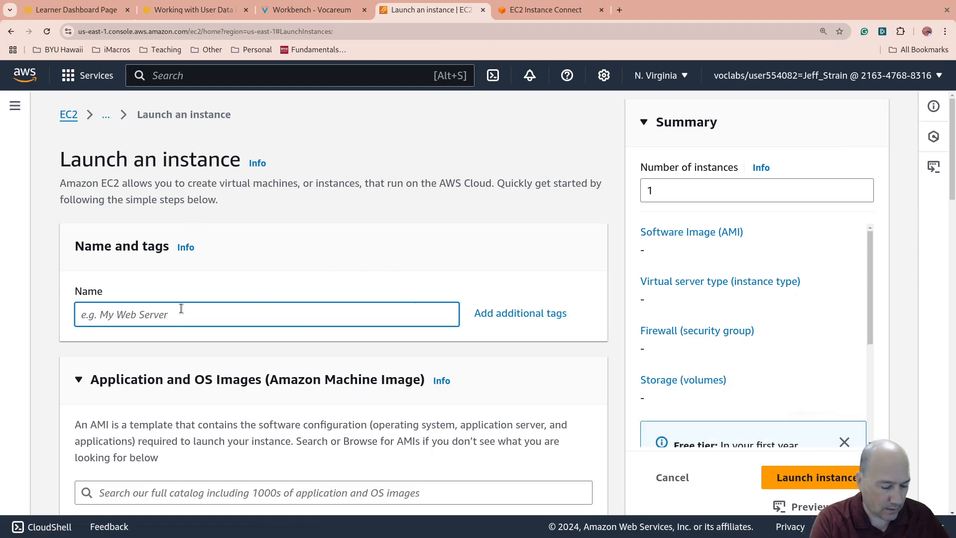
{"action": "type", "text": "abigone"}
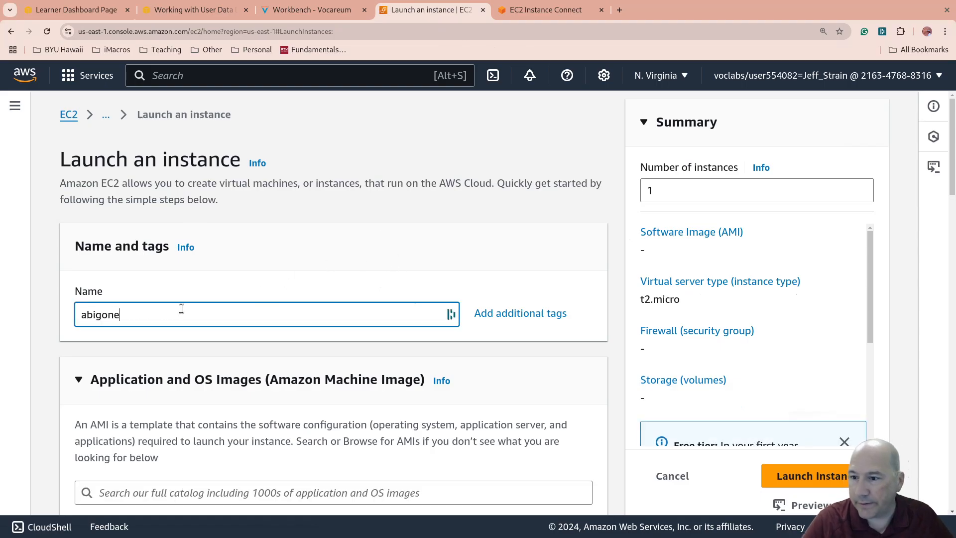
{"action": "scroll", "coordinate": [252, 306], "scroll_direction": "down", "scroll_amount": 7}
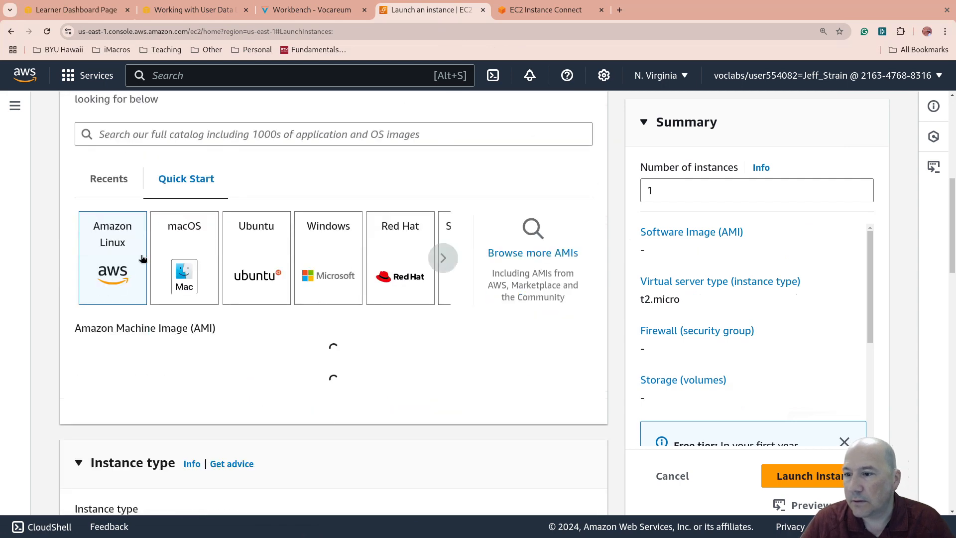
{"action": "scroll", "coordinate": [261, 328], "scroll_direction": "down", "scroll_amount": 5}
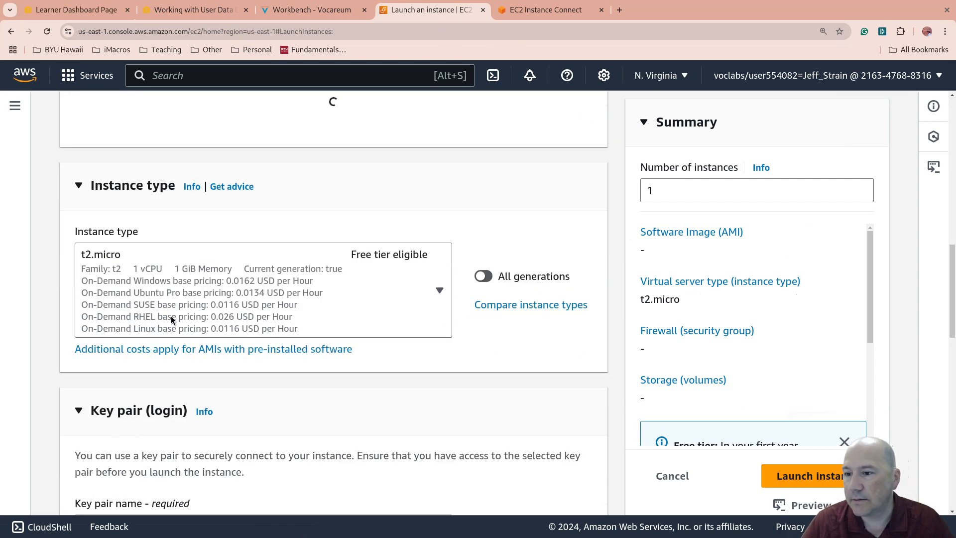
{"action": "scroll", "coordinate": [312, 385], "scroll_direction": "down", "scroll_amount": 5}
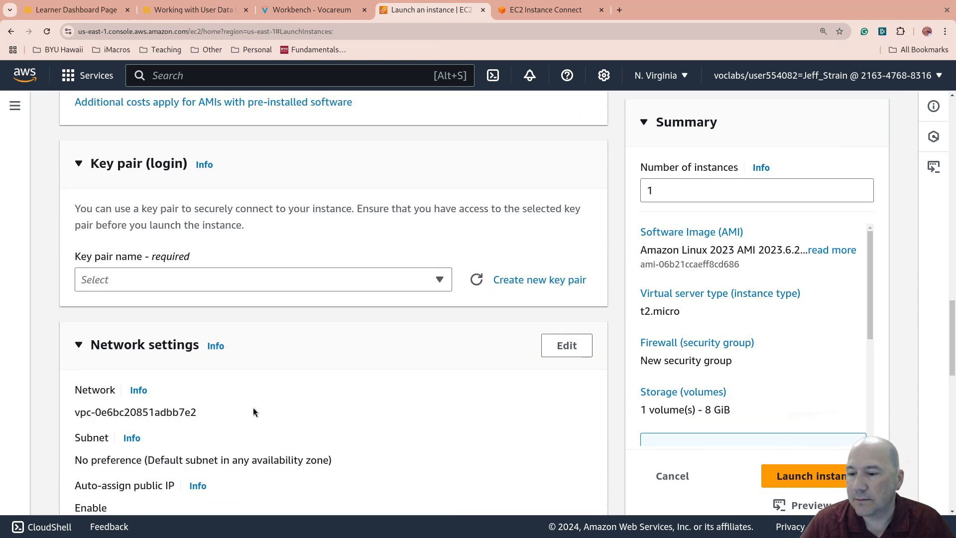
{"action": "left_click", "coordinate": [235, 279]}
{"action": "left_click", "coordinate": [133, 355]}
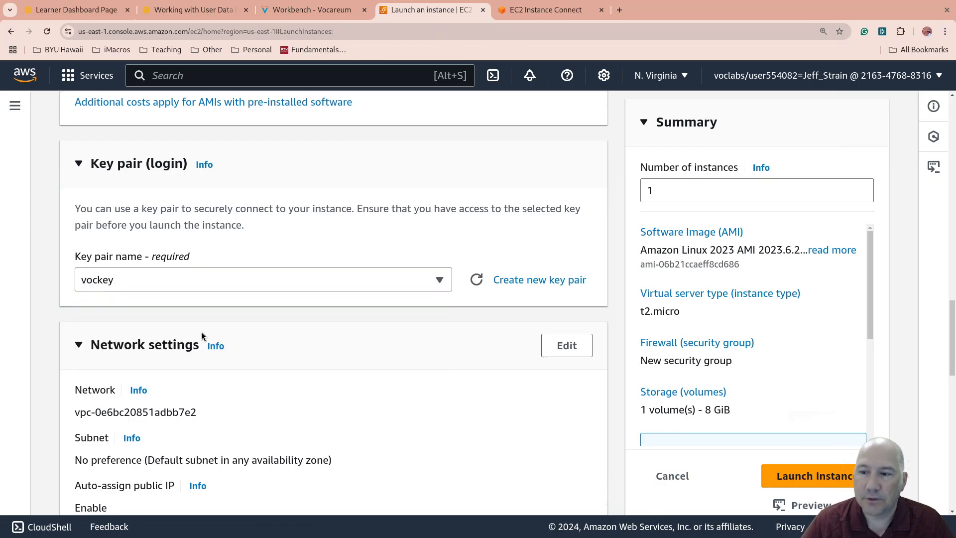
Set the instance's gp3 root volume size to 80 GiB in the storage configuration
{"action": "scroll", "coordinate": [275, 316], "scroll_direction": "down", "scroll_amount": 8}
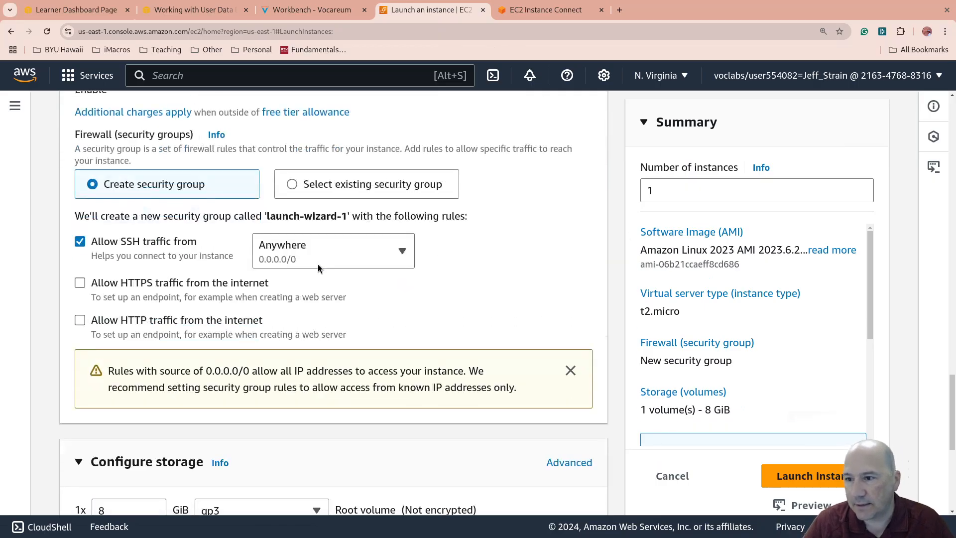
{"action": "scroll", "coordinate": [237, 269], "scroll_direction": "down", "scroll_amount": 5}
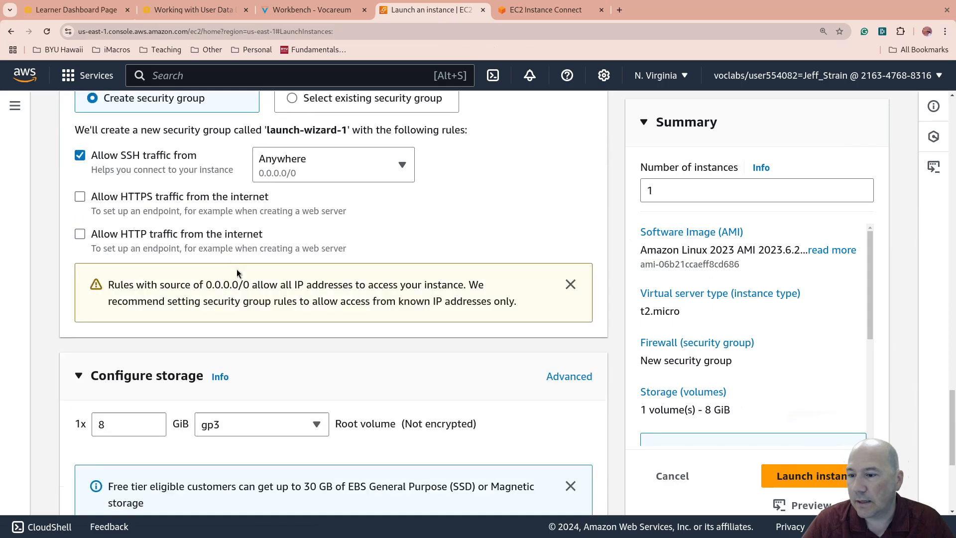
{"action": "left_click", "coordinate": [130, 270]}
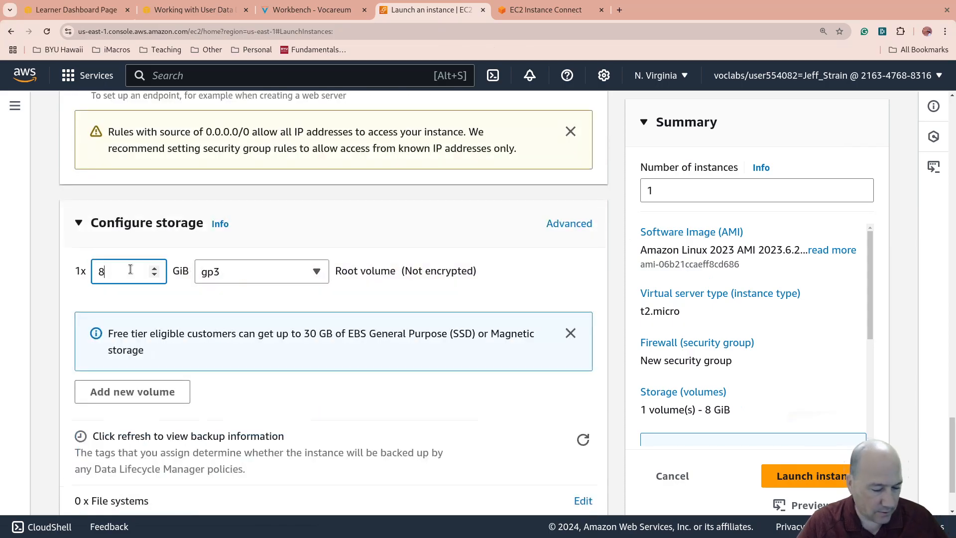
{"action": "type", "text": "0"}
Browse the available instance types and change the instance type to c5.xlarge
{"action": "scroll", "coordinate": [384, 281], "scroll_direction": "up", "scroll_amount": 10}
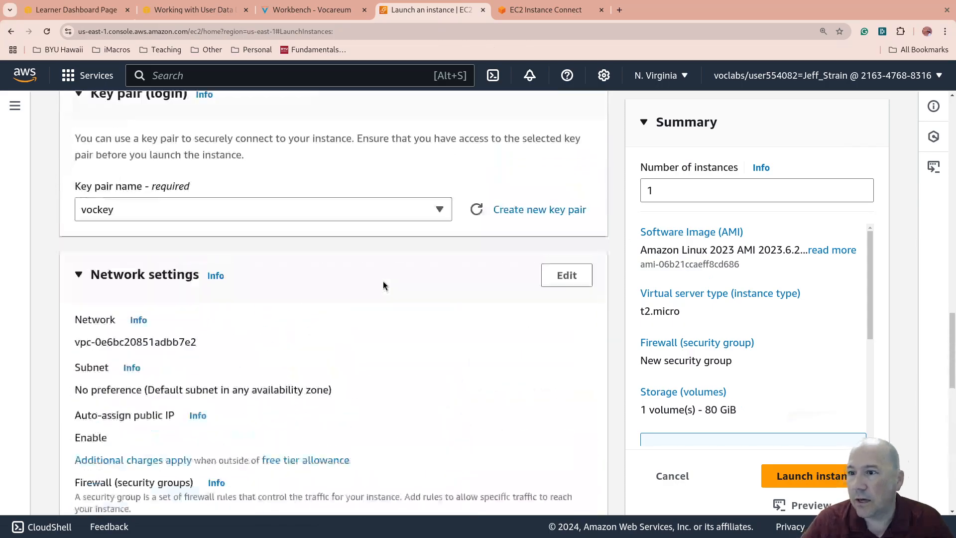
{"action": "scroll", "coordinate": [383, 281], "scroll_direction": "up", "scroll_amount": 7}
{"action": "scroll", "coordinate": [427, 270], "scroll_direction": "down", "scroll_amount": 2}
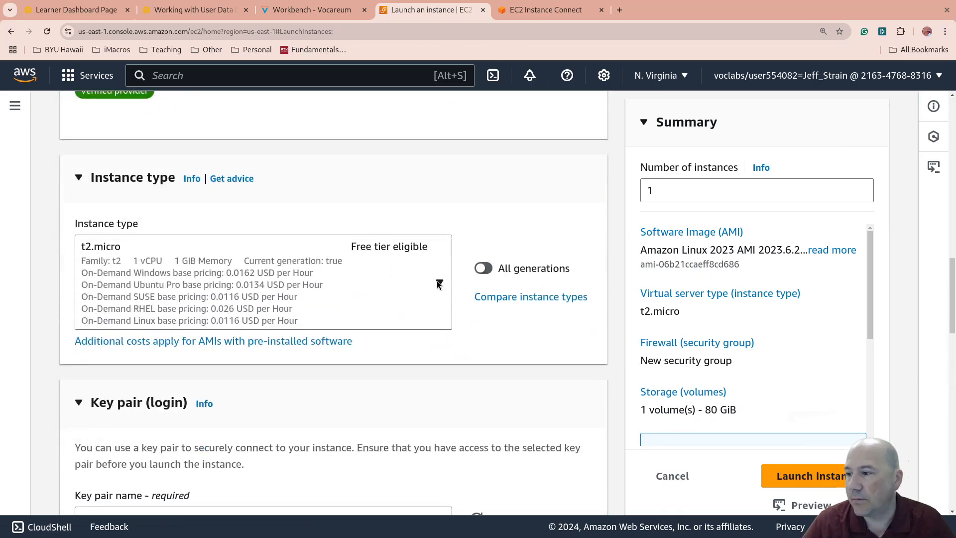
{"action": "left_click", "coordinate": [439, 282]}
{"action": "scroll", "coordinate": [291, 382], "scroll_direction": "down", "scroll_amount": 3}
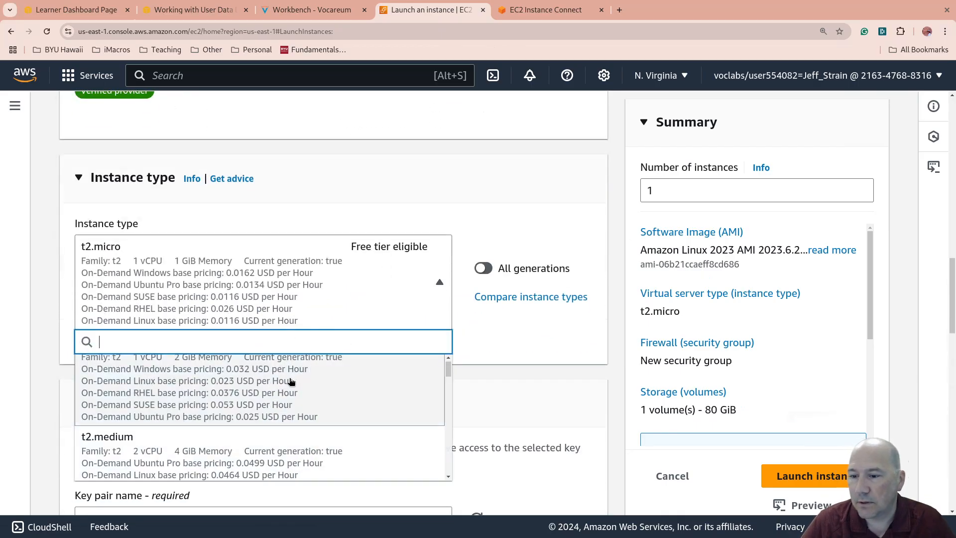
{"action": "scroll", "coordinate": [292, 381], "scroll_direction": "down", "scroll_amount": 15}
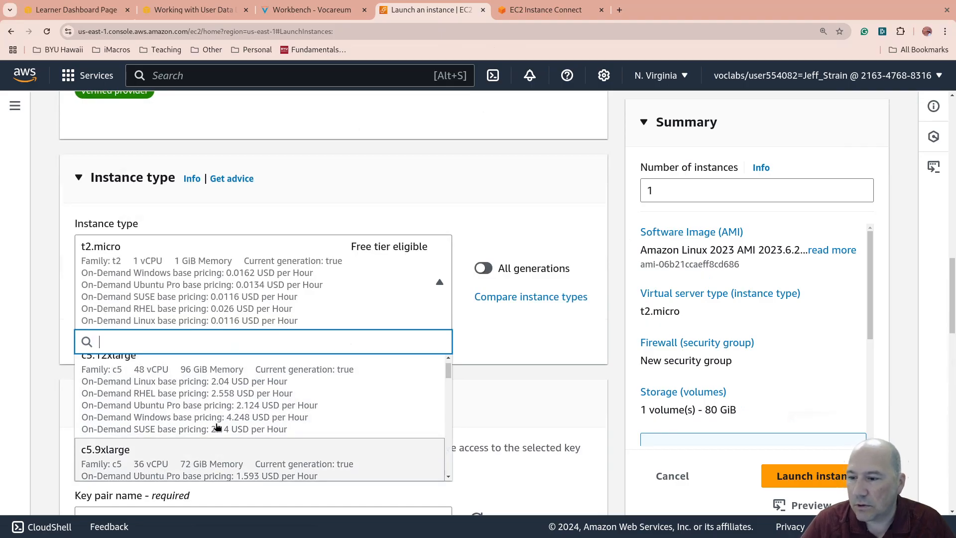
{"action": "scroll", "coordinate": [218, 427], "scroll_direction": "up", "scroll_amount": 6}
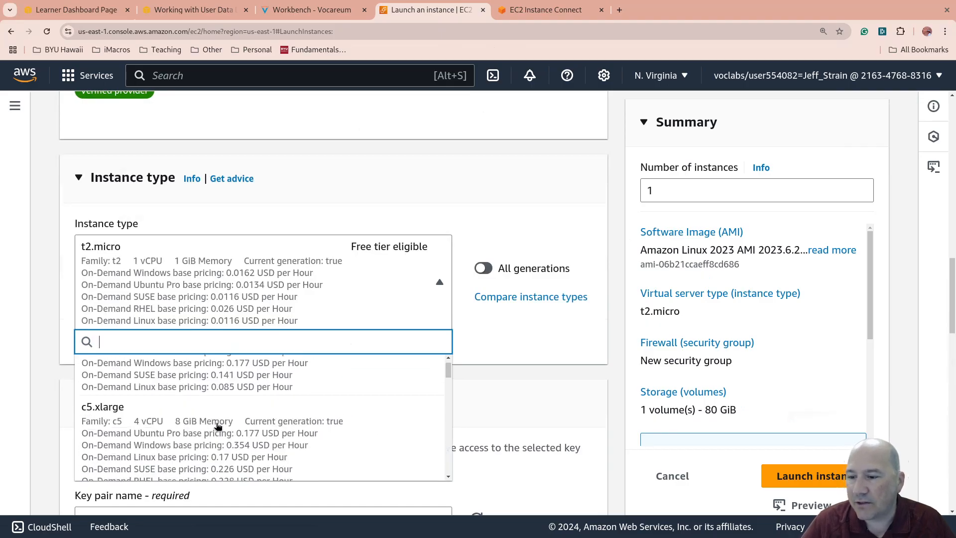
{"action": "scroll", "coordinate": [217, 427], "scroll_direction": "down", "scroll_amount": 4}
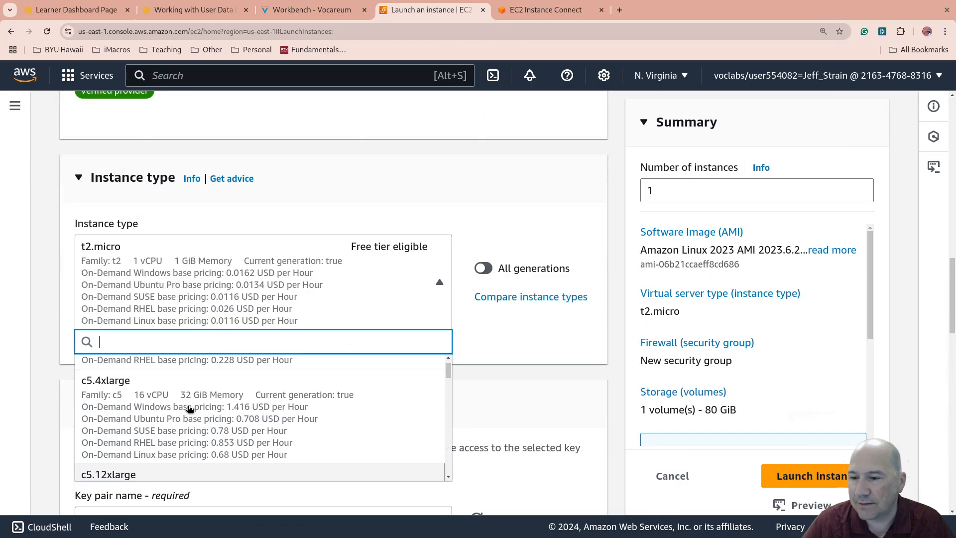
{"action": "scroll", "coordinate": [189, 408], "scroll_direction": "up", "scroll_amount": 2}
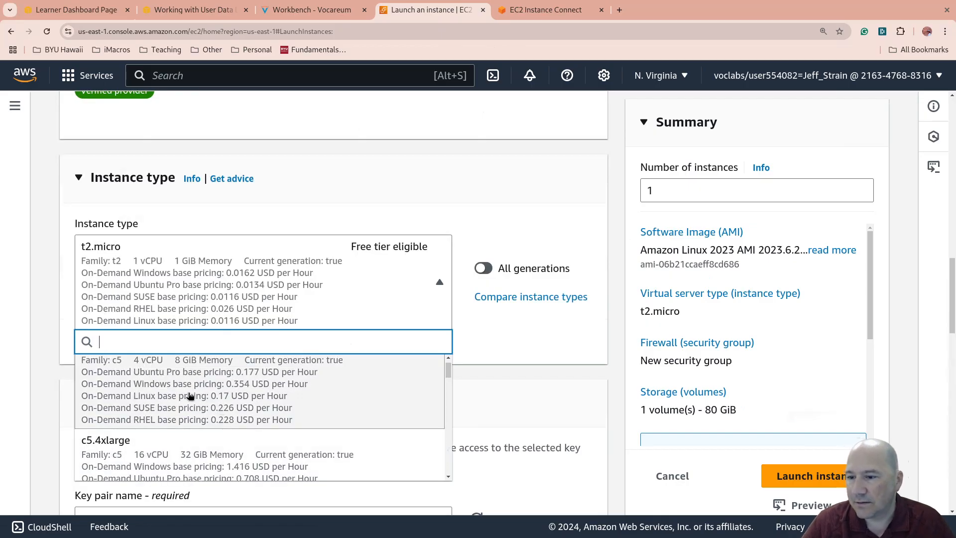
{"action": "scroll", "coordinate": [190, 396], "scroll_direction": "up", "scroll_amount": 2}
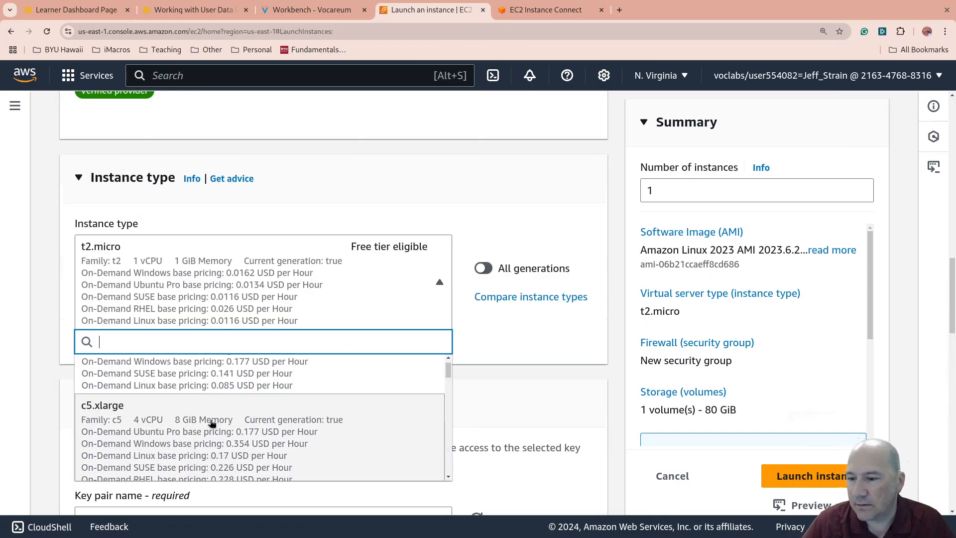
{"action": "left_click", "coordinate": [219, 424]}
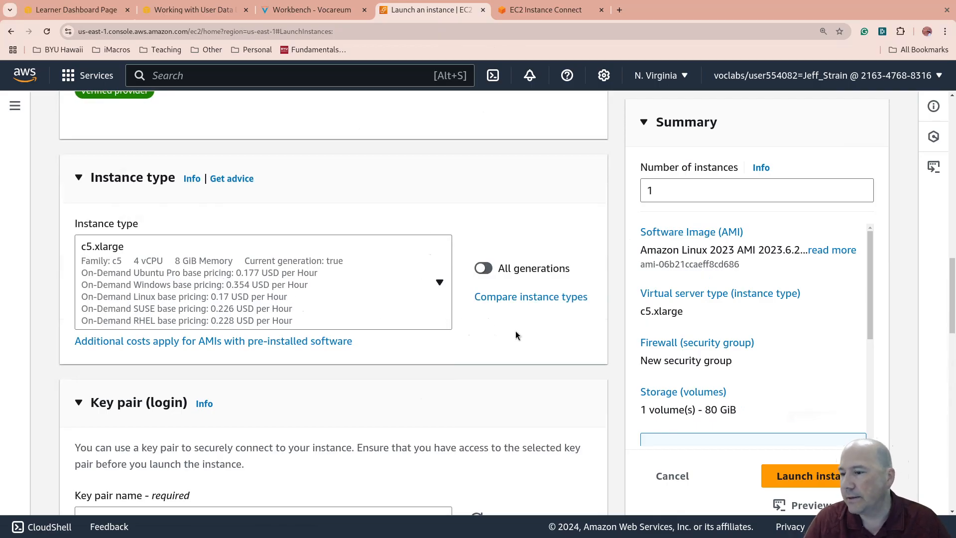
Try to launch the configured EC2 instance and read the response
{"action": "scroll", "coordinate": [515, 332], "scroll_direction": "down", "scroll_amount": 13}
{"action": "scroll", "coordinate": [514, 334], "scroll_direction": "down", "scroll_amount": 6}
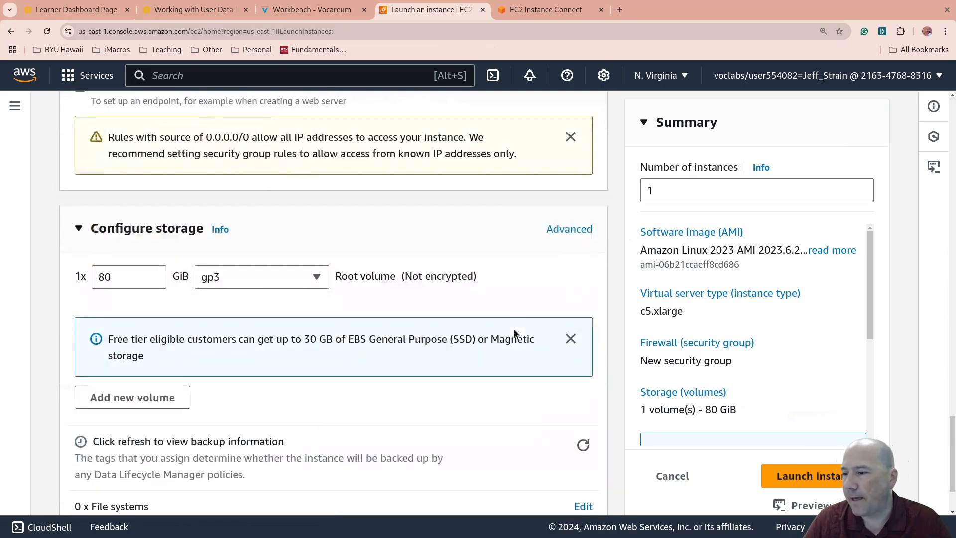
{"action": "left_click", "coordinate": [817, 444]}
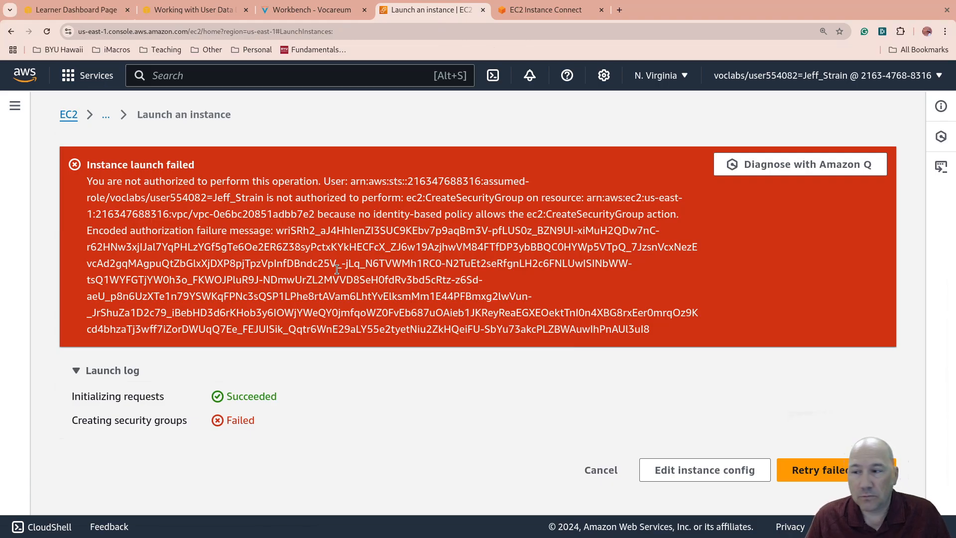
Switch to the EC2 Instance Connect session, try to sign out of the AWS account there and close its browser tab
{"action": "left_click", "coordinate": [195, 10]}
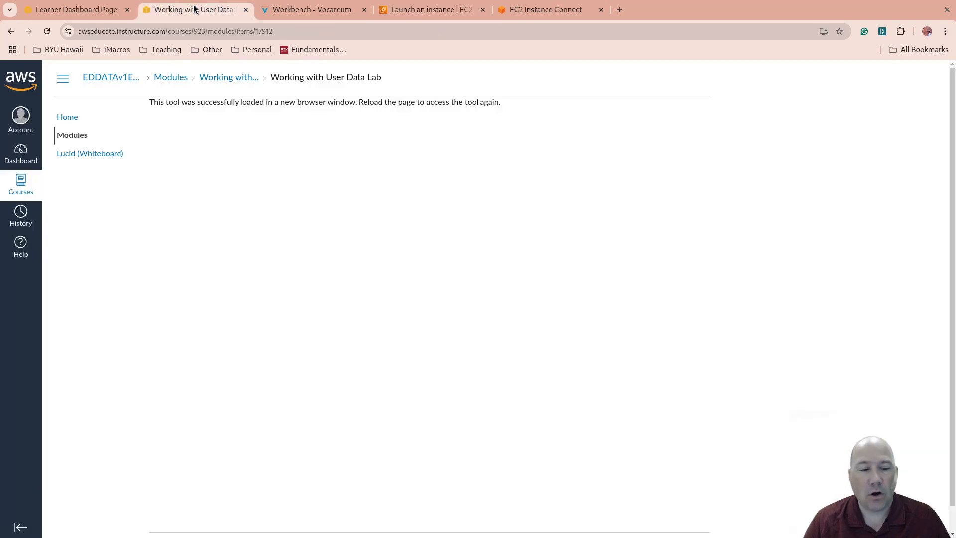
{"action": "left_click", "coordinate": [305, 15]}
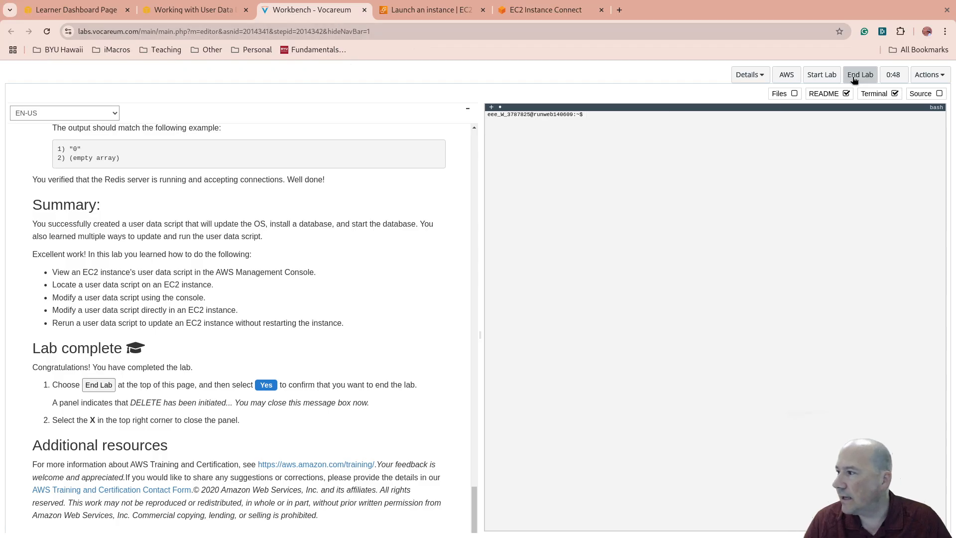
{"action": "left_click", "coordinate": [569, 15]}
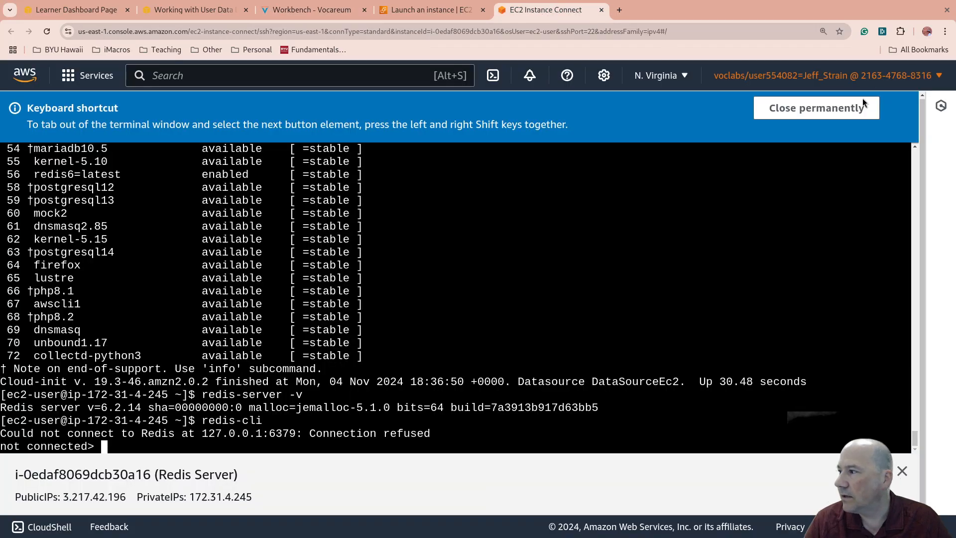
{"action": "left_click", "coordinate": [948, 80]}
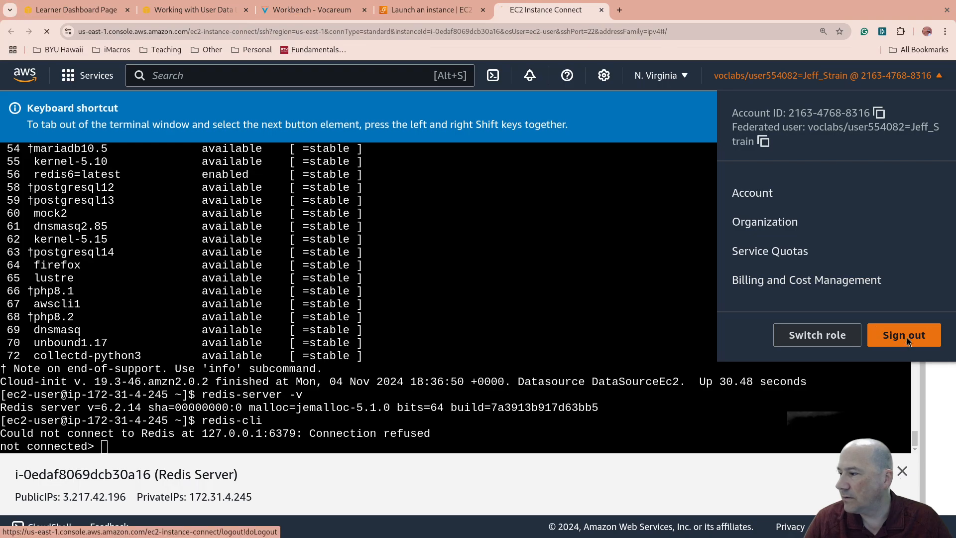
{"action": "left_click", "coordinate": [907, 337]}
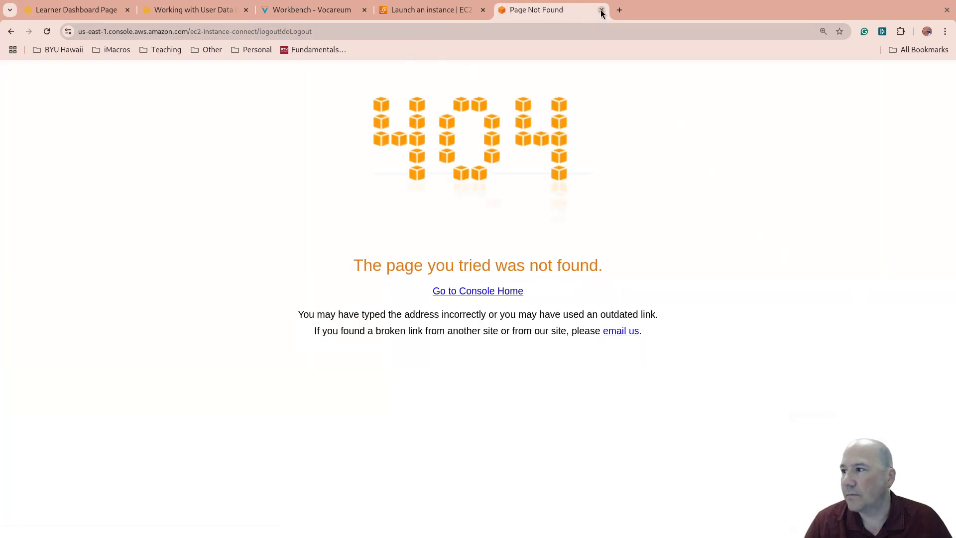
{"action": "left_click", "coordinate": [601, 10]}
Sign out of the AWS console from the instance launch page and close its browser tab
{"action": "left_click", "coordinate": [937, 76]}
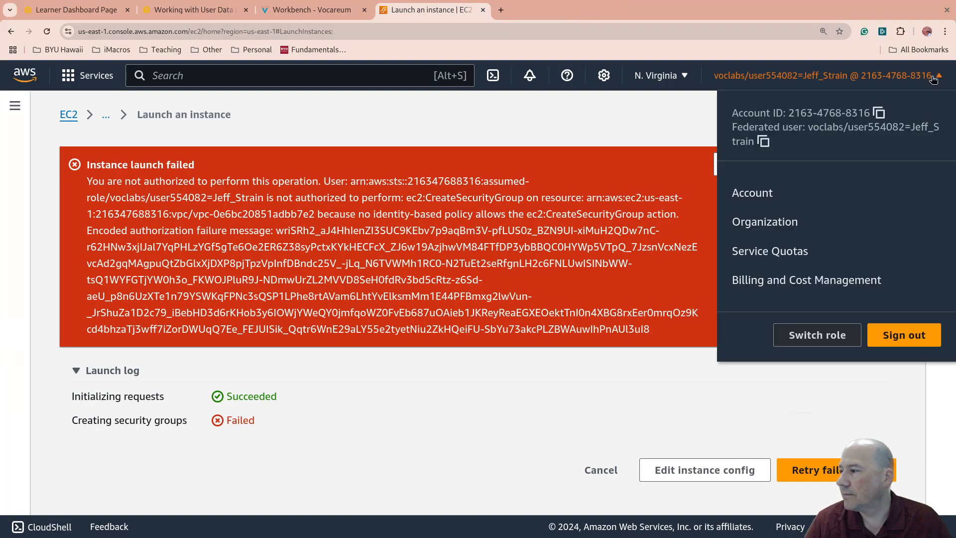
{"action": "left_click", "coordinate": [916, 338]}
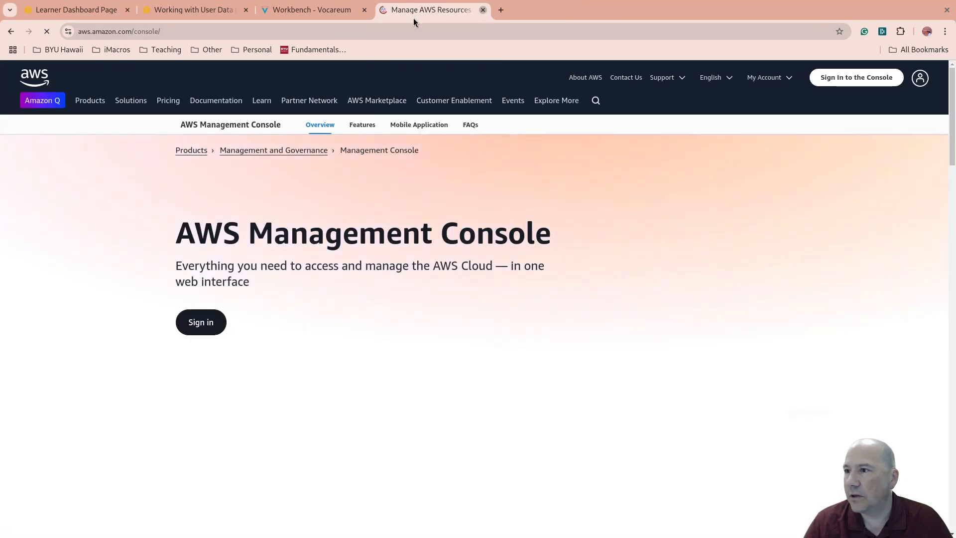
{"action": "key", "text": "ctrl+w"}
End the lab in the Vocareum workbench, confirm it, and close the workbench and Working with User Data course tabs
{"action": "left_click", "coordinate": [853, 76]}
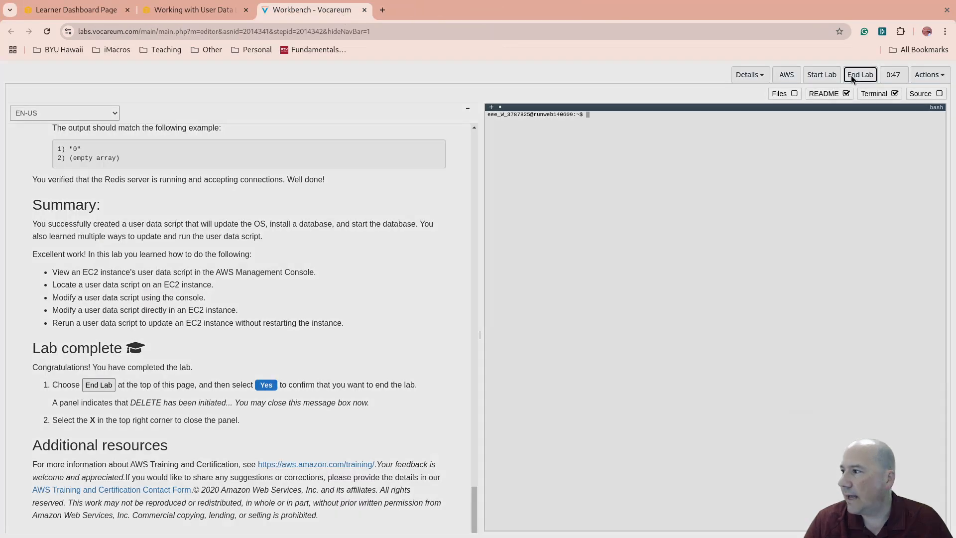
{"action": "left_click", "coordinate": [785, 150]}
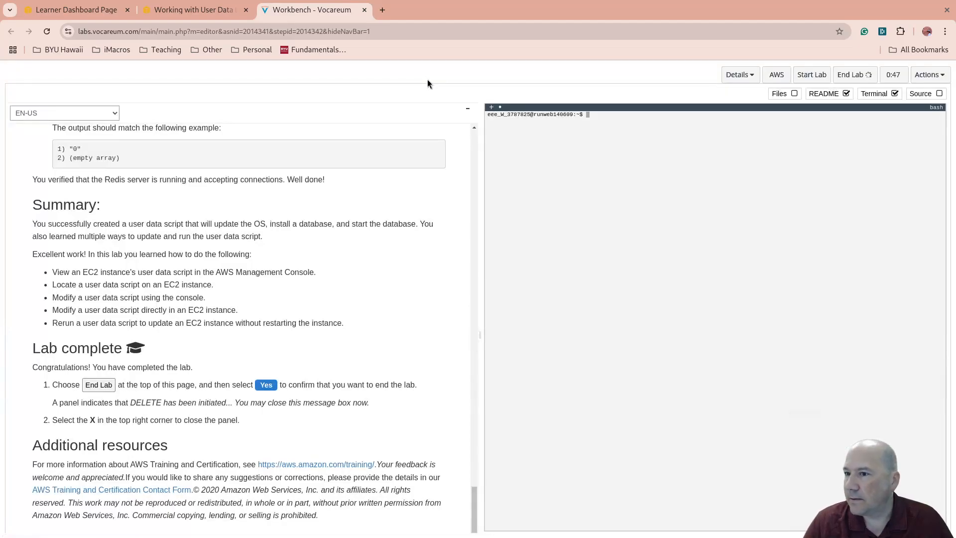
{"action": "left_click", "coordinate": [364, 11]}
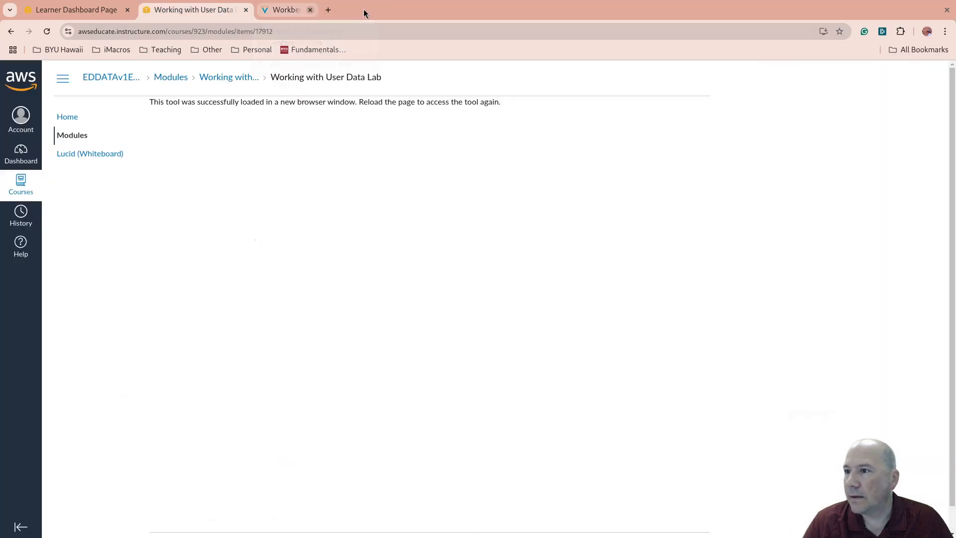
{"action": "left_click", "coordinate": [246, 10]}
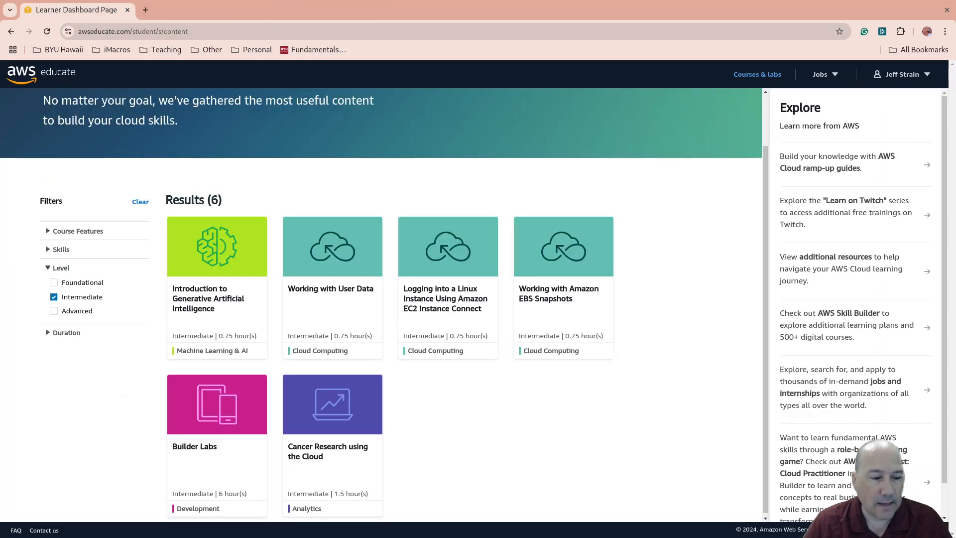